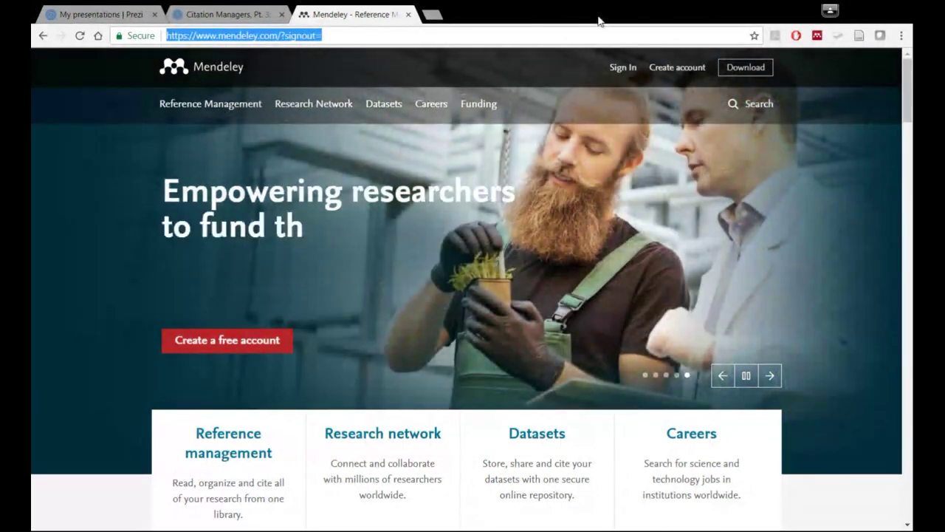
- Open the Elsevier sign-in page from Sign In on the Mendeley homepage
{"action": "left_click", "coordinate": [686, 73]}
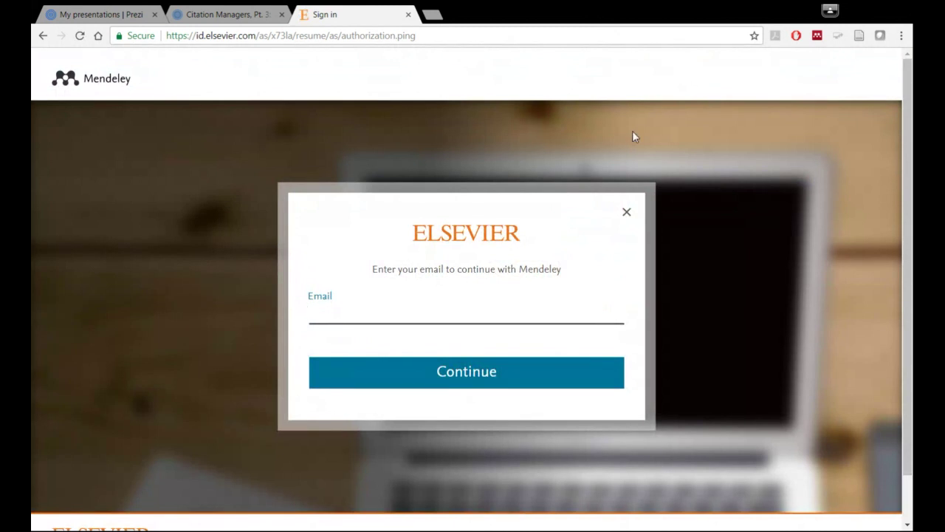
- Sign in with the saved account e-mail and autofilled password to reach the Mendeley feed
{"action": "left_click", "coordinate": [362, 293]}
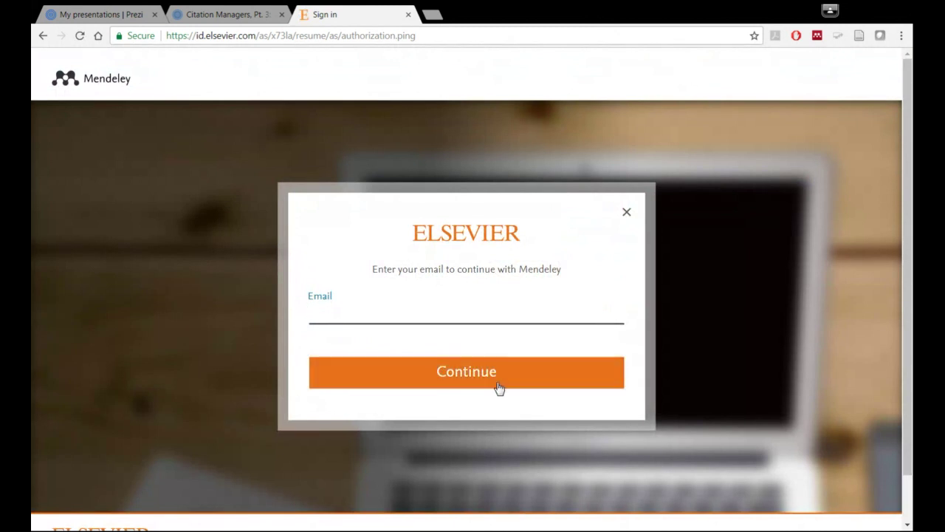
{"action": "left_click", "coordinate": [627, 213]}
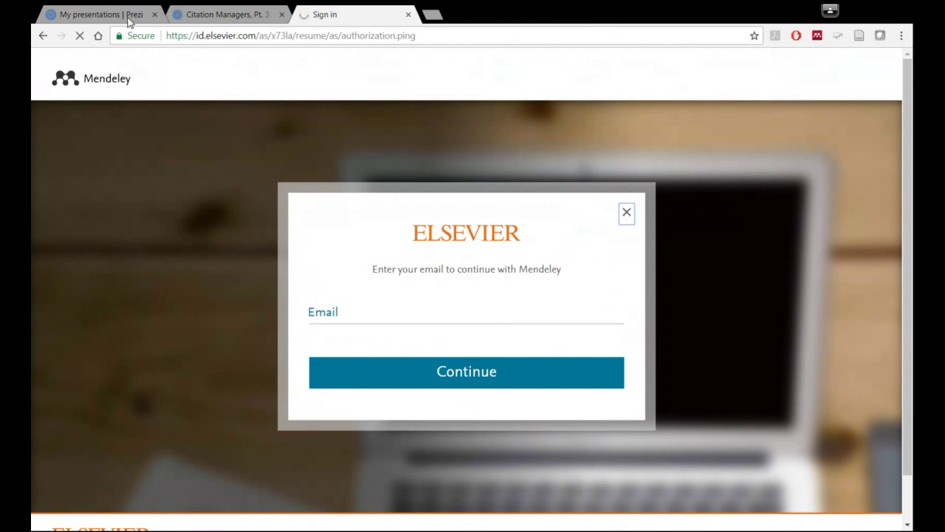
{"action": "left_click", "coordinate": [341, 316]}
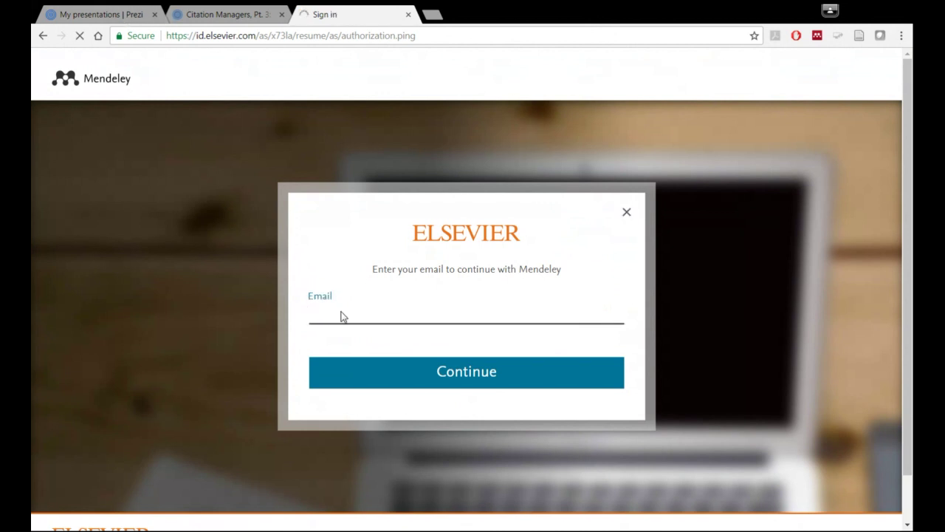
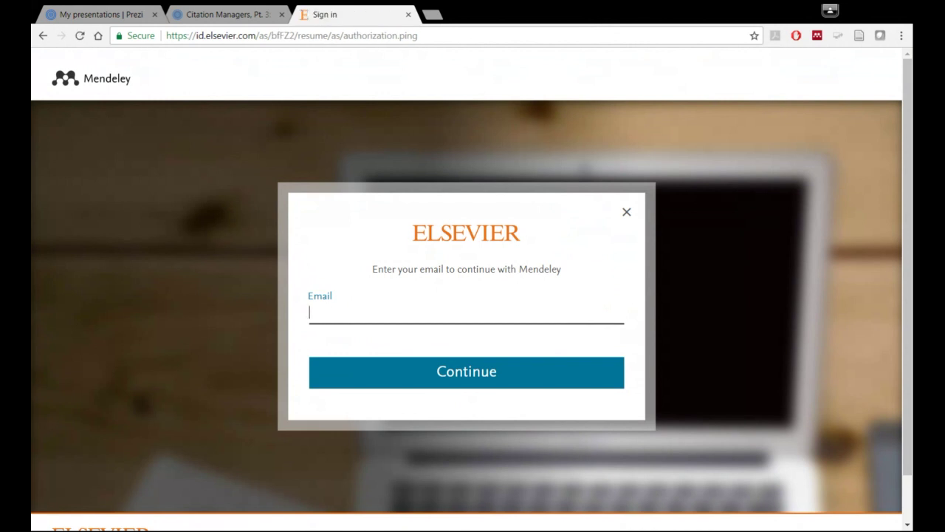
{"action": "left_click", "coordinate": [333, 333]}
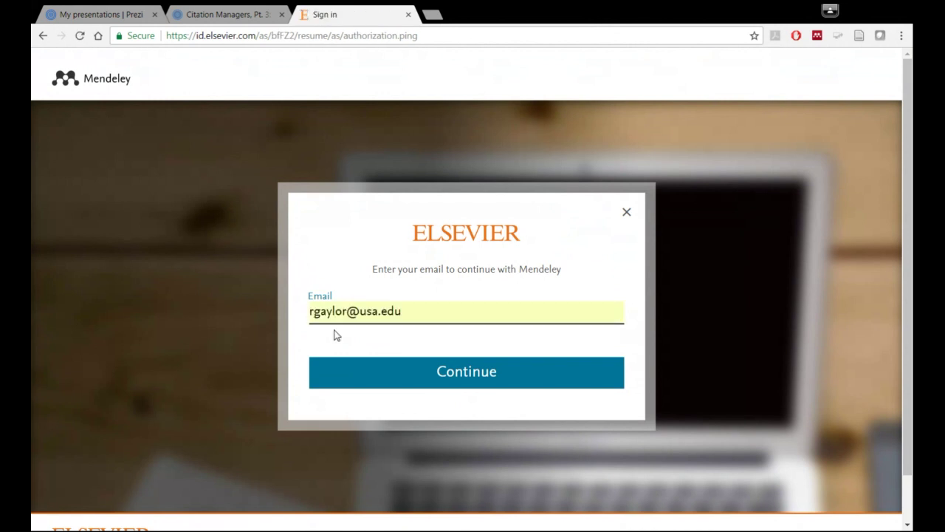
{"action": "left_click", "coordinate": [448, 384]}
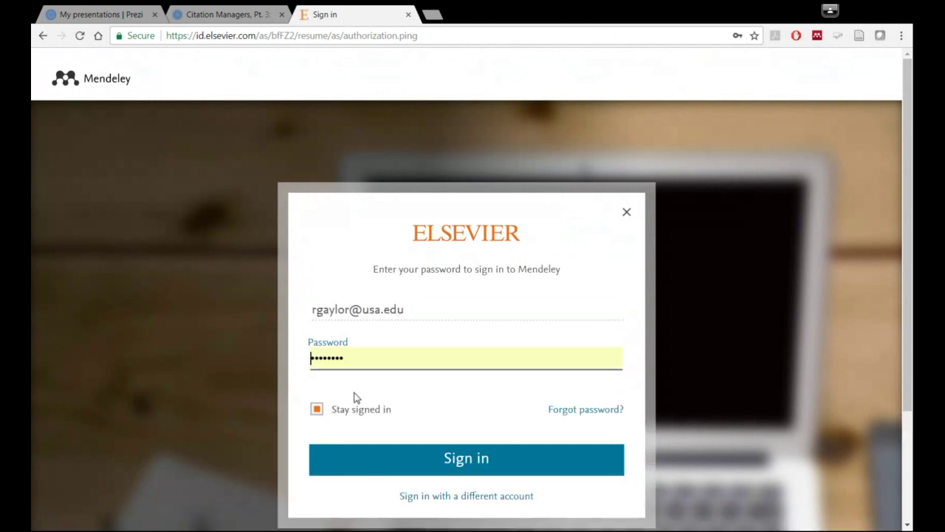
{"action": "left_click", "coordinate": [445, 455]}
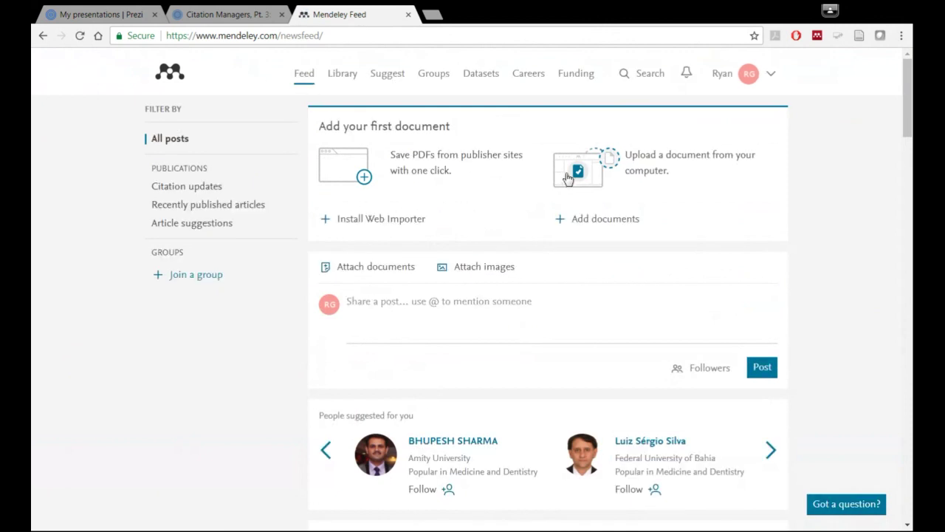
{"action": "scroll", "coordinate": [547, 213], "scroll_direction": "down", "scroll_amount": 2}
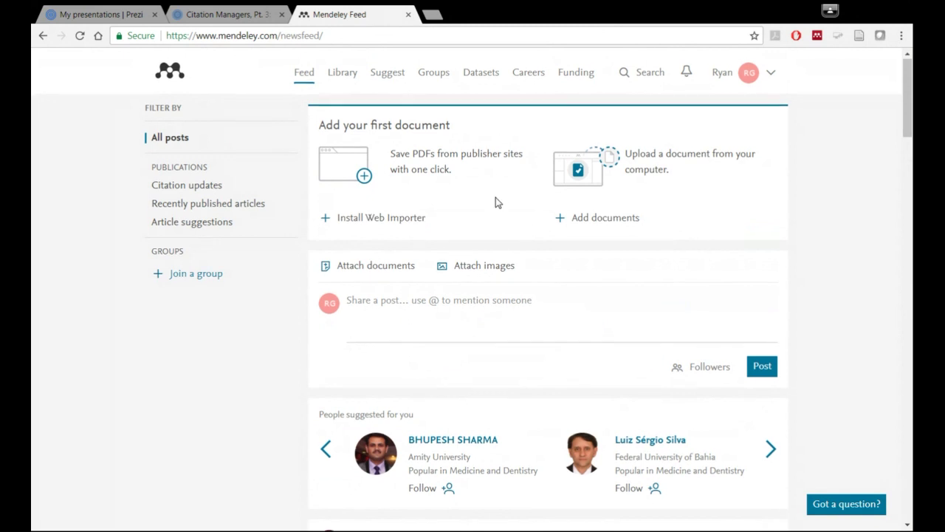
{"action": "scroll", "coordinate": [495, 197], "scroll_direction": "down", "scroll_amount": 2}
{"action": "scroll", "coordinate": [496, 200], "scroll_direction": "down", "scroll_amount": 2}
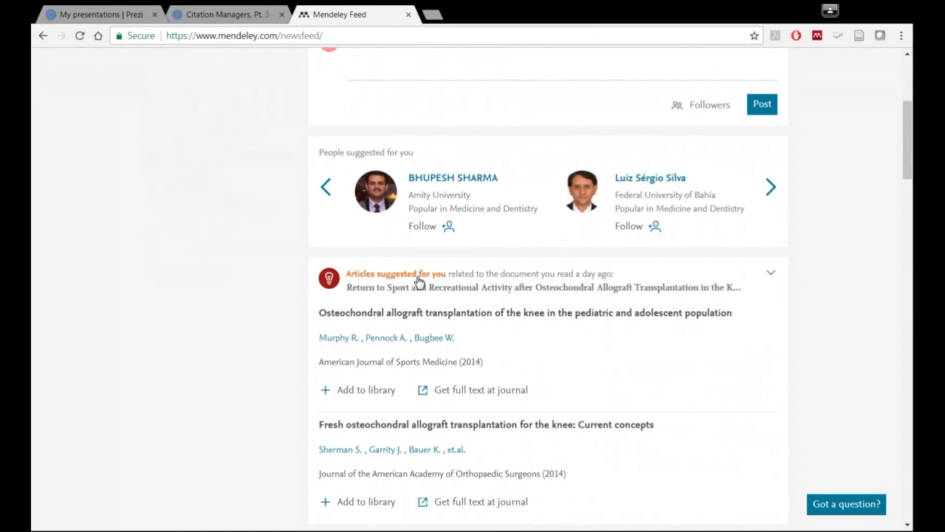
{"action": "scroll", "coordinate": [418, 280], "scroll_direction": "down", "scroll_amount": 3}
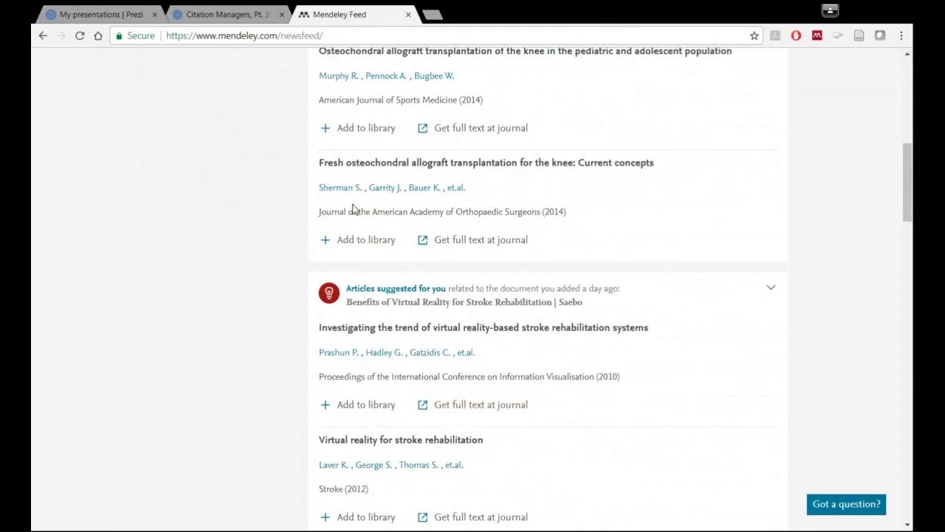
{"action": "scroll", "coordinate": [455, 303], "scroll_direction": "up", "scroll_amount": 3}
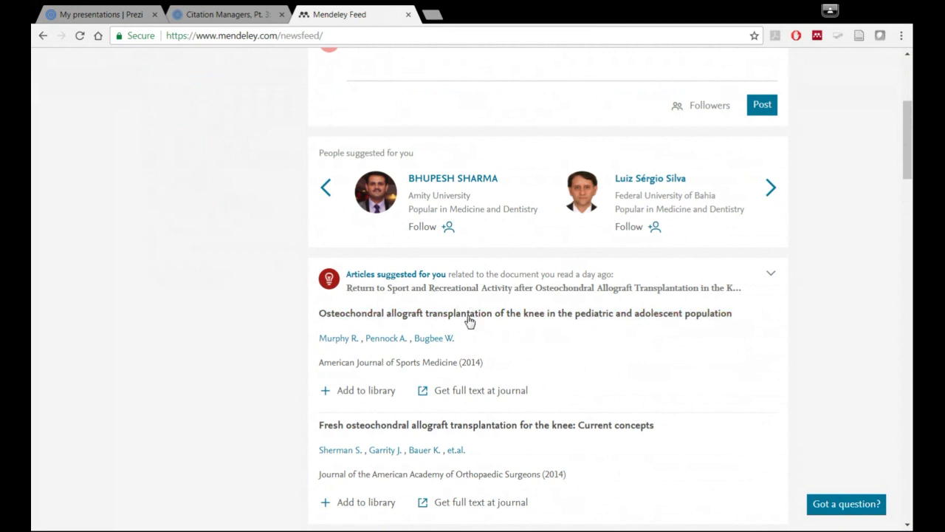
{"action": "scroll", "coordinate": [468, 318], "scroll_direction": "down", "scroll_amount": 1}
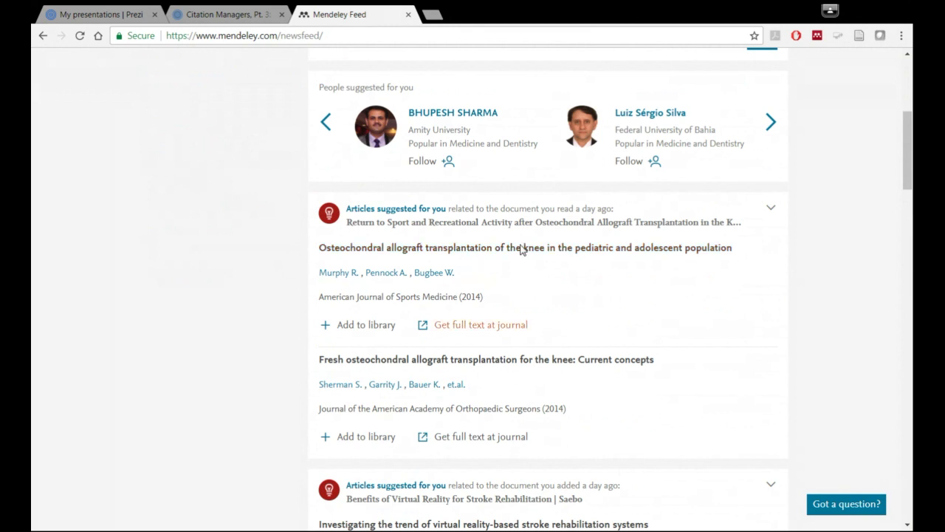
{"action": "scroll", "coordinate": [462, 288], "scroll_direction": "down", "scroll_amount": 4}
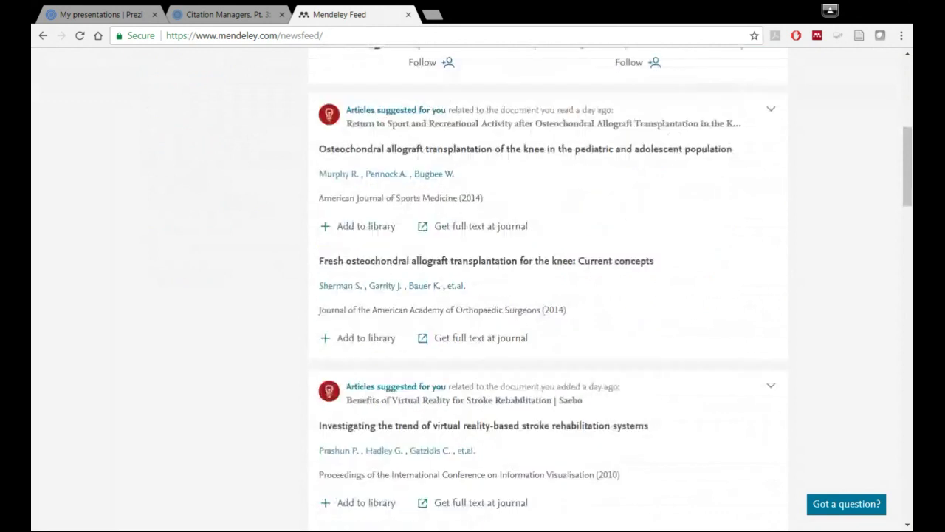
{"action": "scroll", "coordinate": [468, 306], "scroll_direction": "up", "scroll_amount": 6}
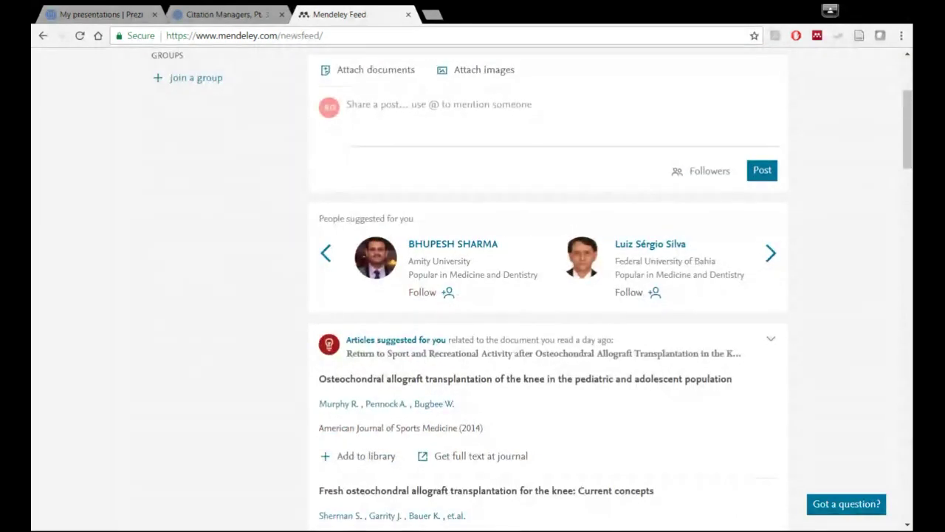
{"action": "left_click", "coordinate": [769, 255]}
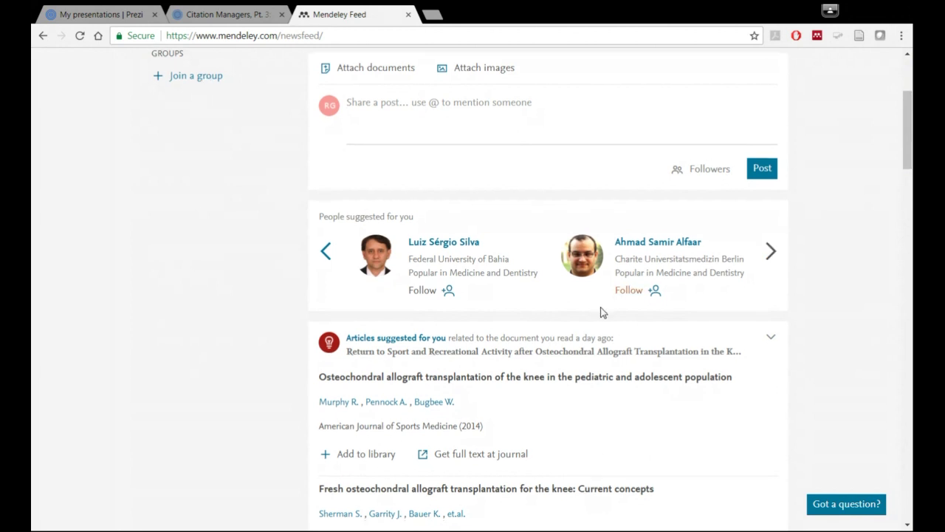
{"action": "scroll", "coordinate": [601, 312], "scroll_direction": "down", "scroll_amount": 2}
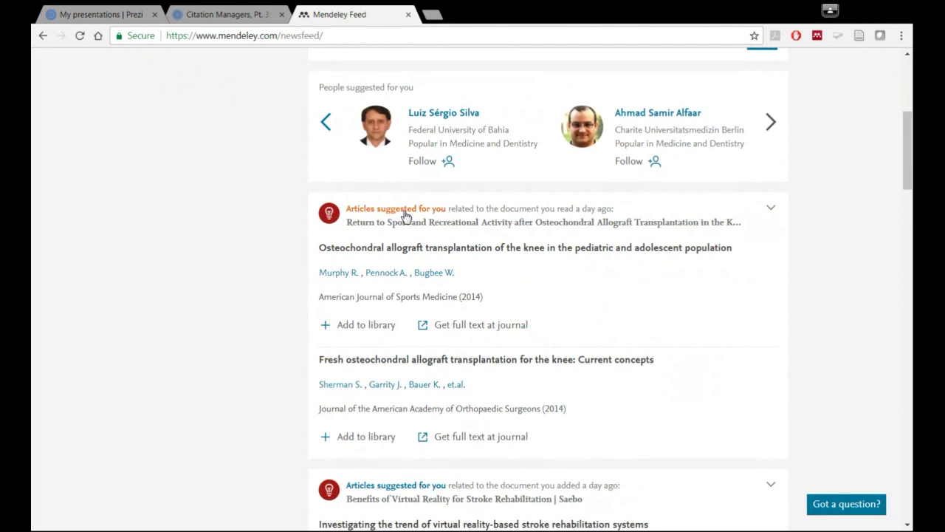
{"action": "scroll", "coordinate": [451, 287], "scroll_direction": "down", "scroll_amount": 8}
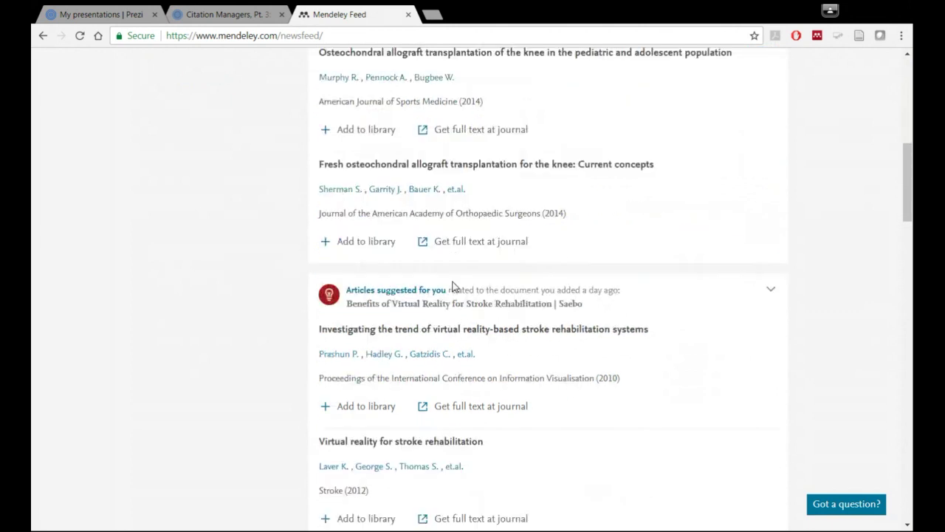
{"action": "scroll", "coordinate": [454, 287], "scroll_direction": "up", "scroll_amount": 10}
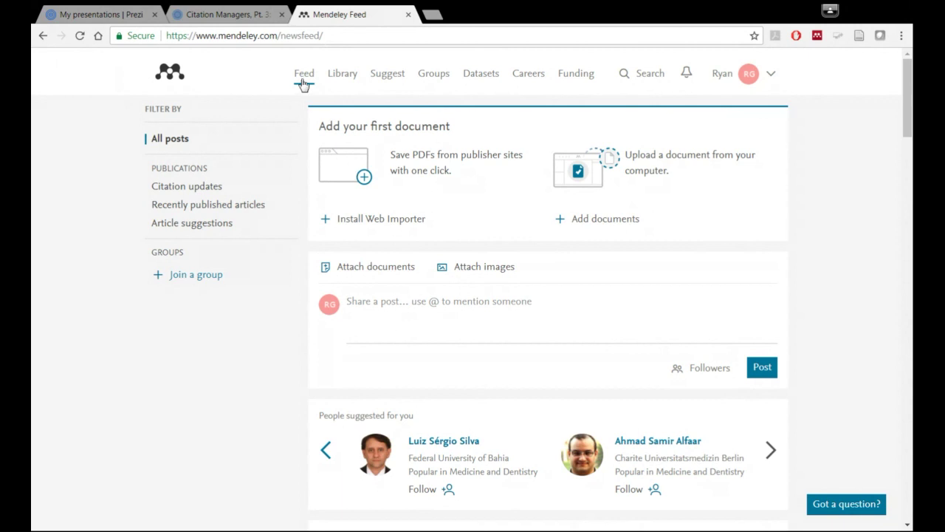
- Open the Mendeley Web Library to see All Documents plus the Misc and Stroke Rehabilitation folders
{"action": "left_click", "coordinate": [341, 78]}
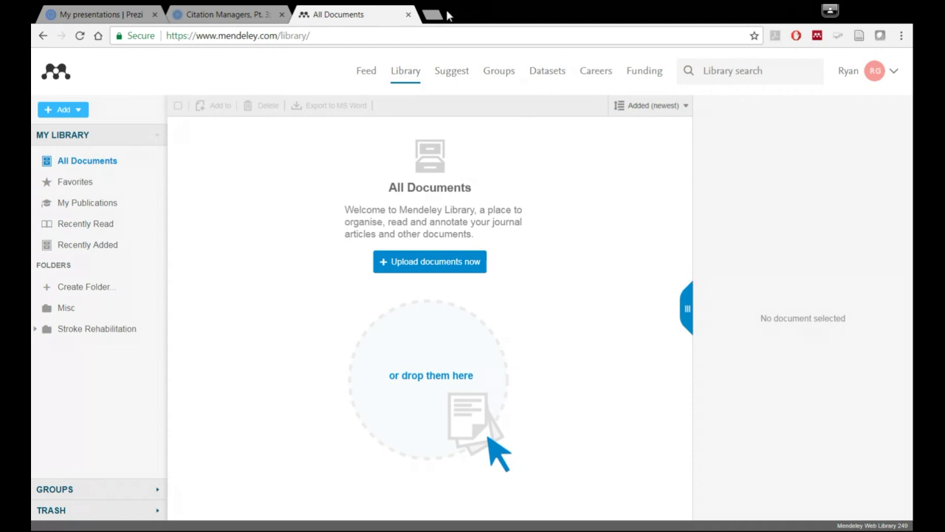
- Load mendeley.com in a new browser tab
{"action": "left_click", "coordinate": [43, 35]}
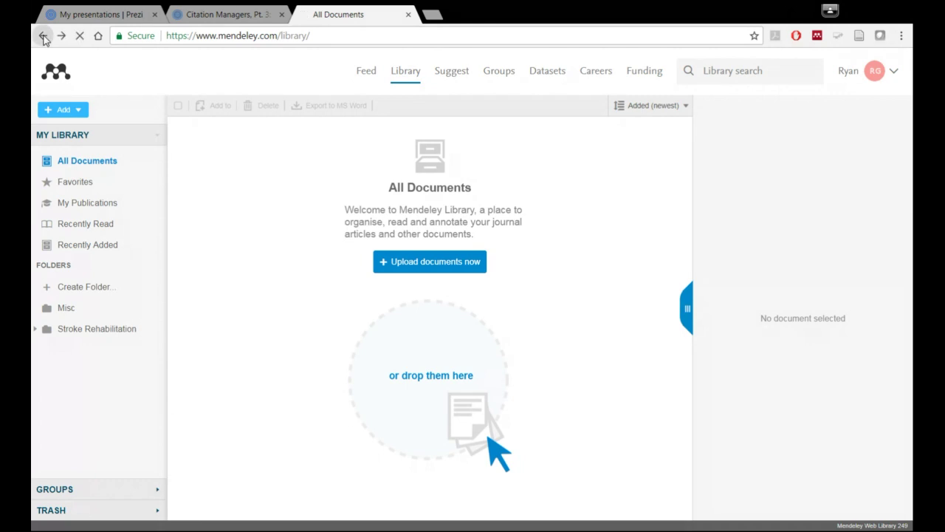
{"action": "left_click", "coordinate": [435, 16]}
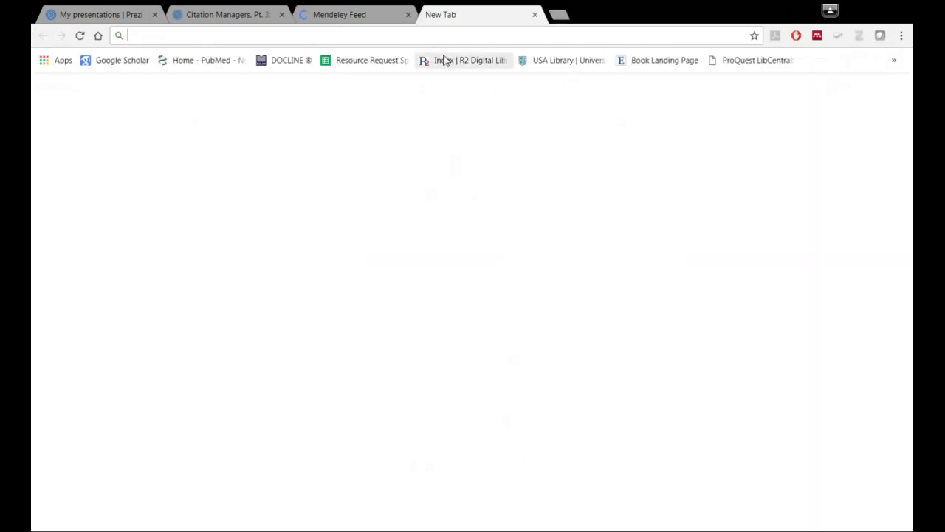
{"action": "type", "text": "mend"}
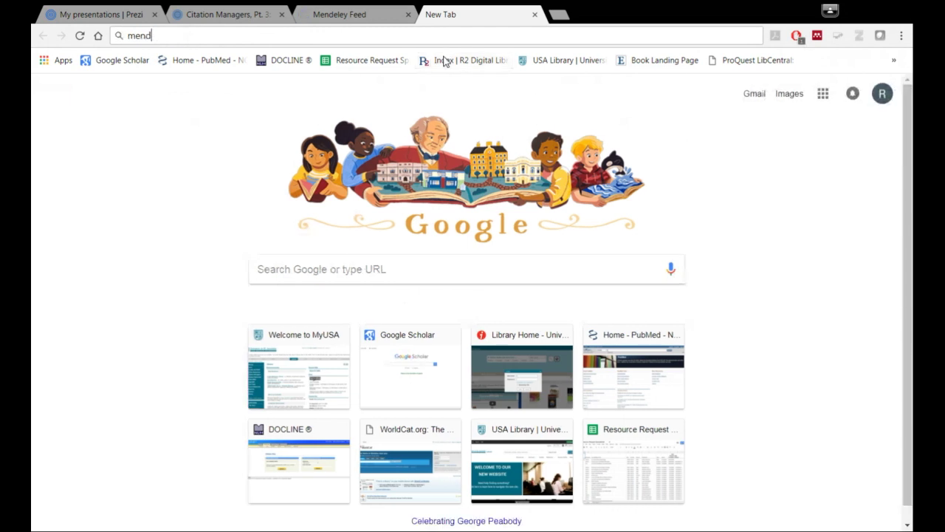
{"action": "key", "text": "Return"}
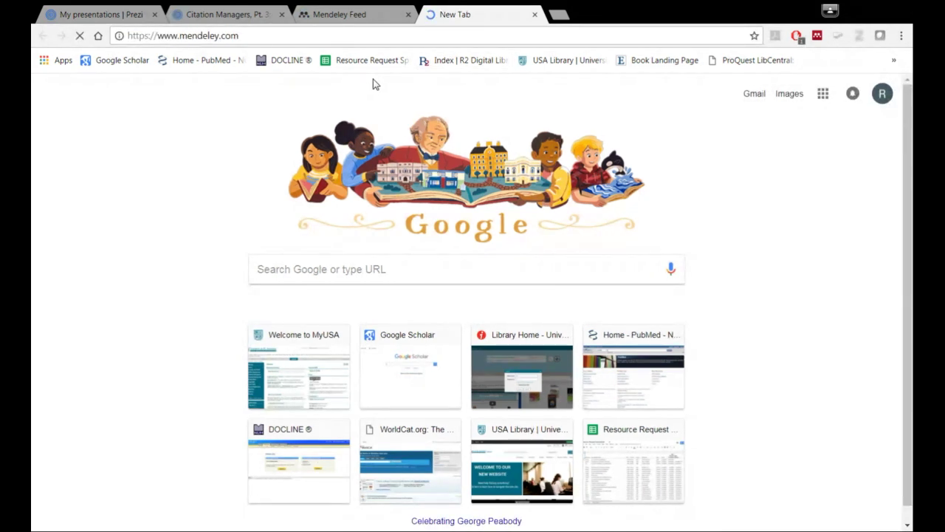
{"action": "left_click", "coordinate": [353, 22]}
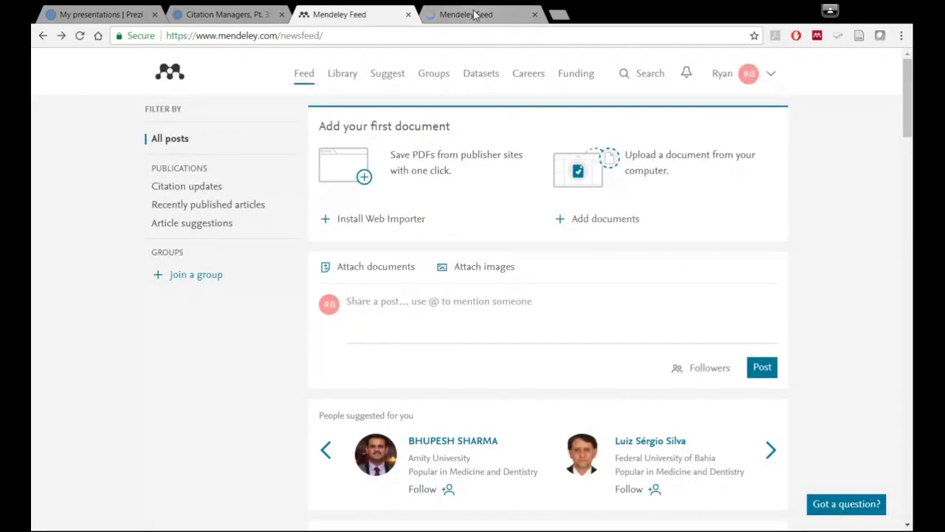
{"action": "left_click", "coordinate": [474, 15]}
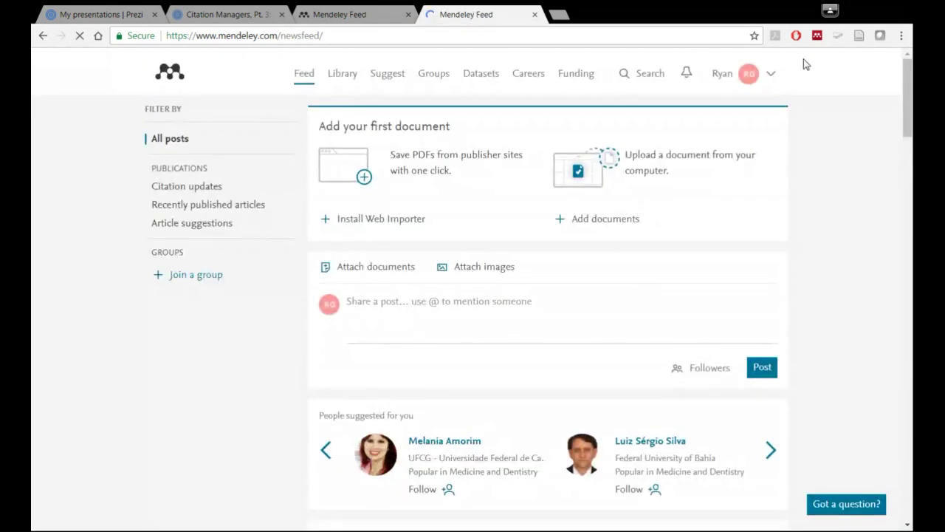
- Go to the Download Mendeley Desktop for Windows page from the account menu
{"action": "left_click", "coordinate": [771, 77]}
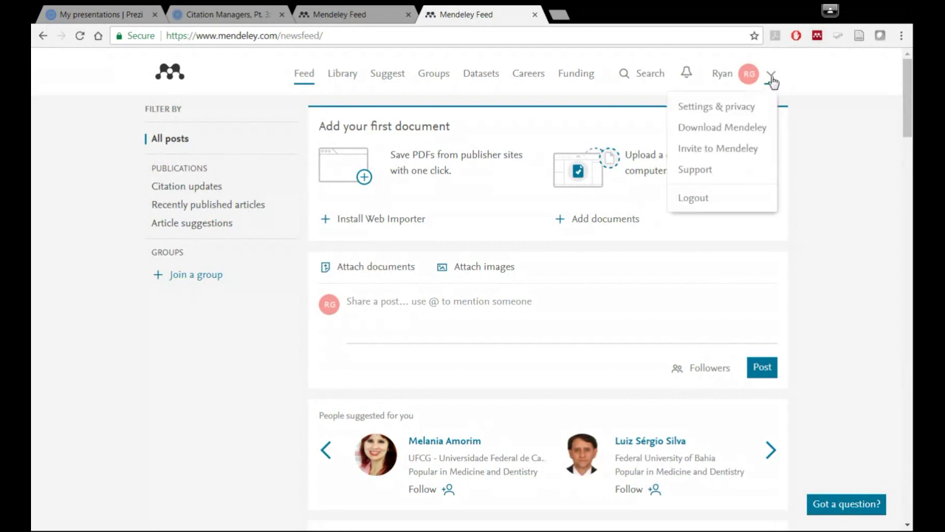
{"action": "left_click", "coordinate": [711, 130]}
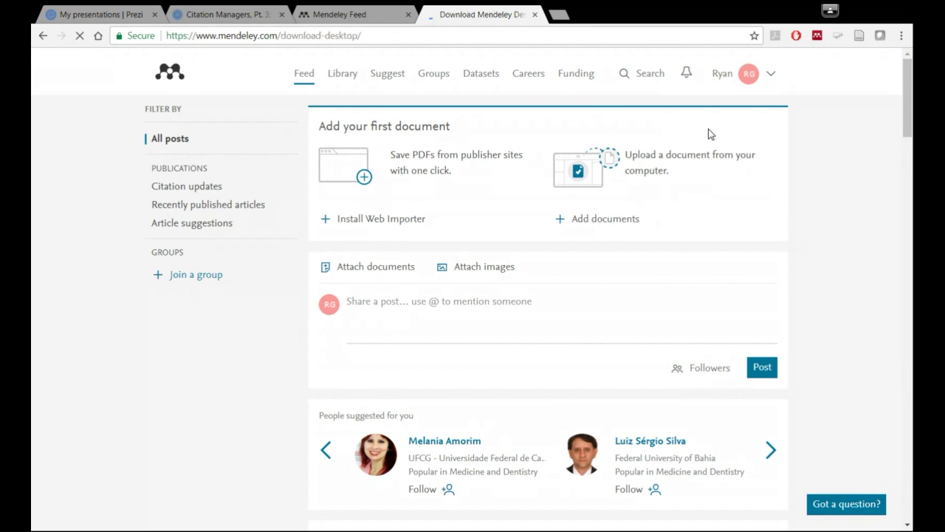
{"action": "scroll", "coordinate": [717, 262], "scroll_direction": "down", "scroll_amount": 1}
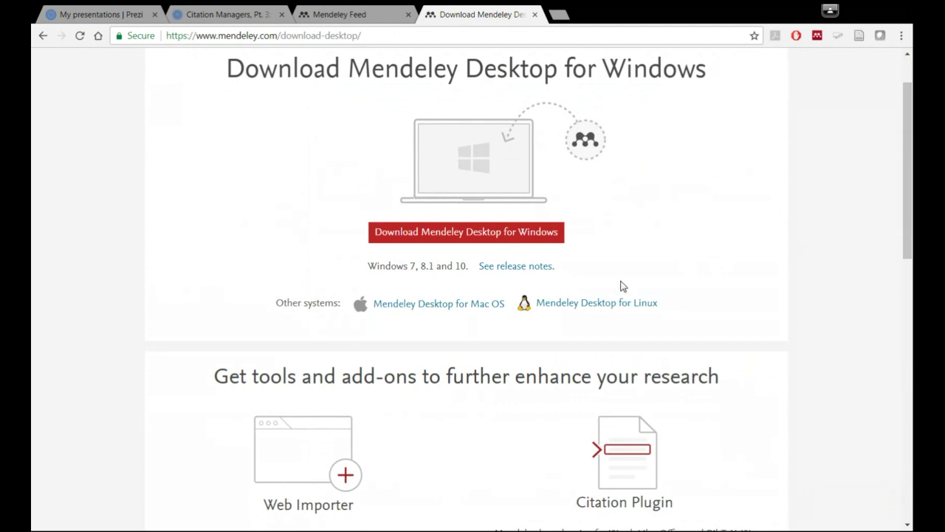
- Scroll through the Mendeley Desktop download page before switching to the desktop app
{"action": "scroll", "coordinate": [620, 285], "scroll_direction": "down", "scroll_amount": 2}
{"action": "scroll", "coordinate": [534, 190], "scroll_direction": "up", "scroll_amount": 3}
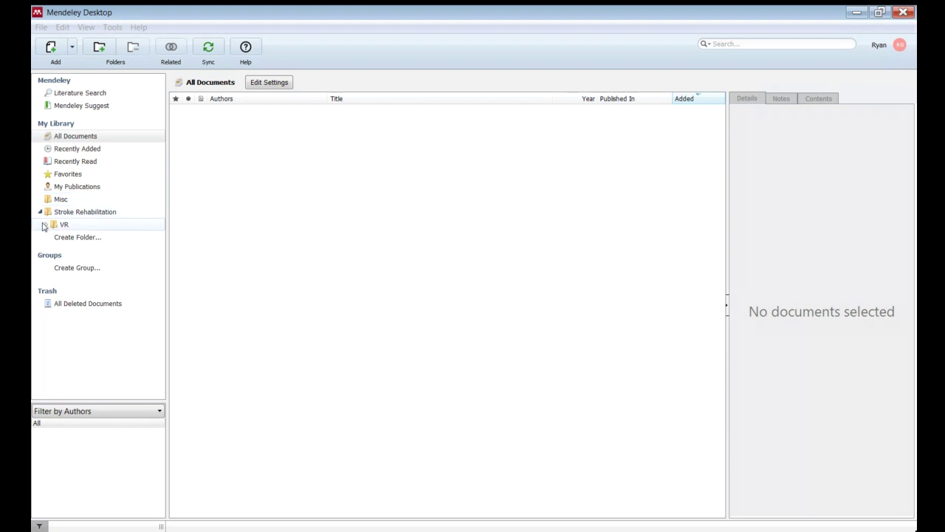
- Expand the VR folder to reveal its Other Gaming subfolder
{"action": "left_click", "coordinate": [46, 225]}
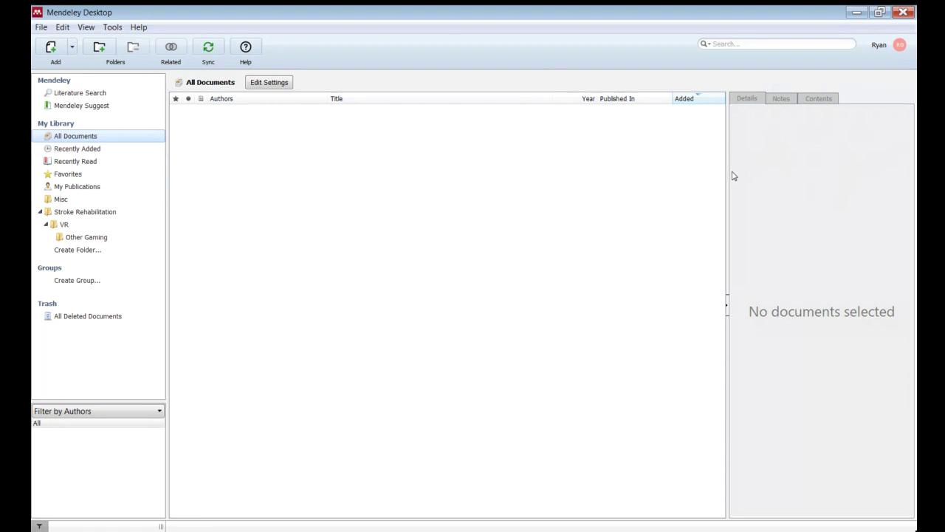
{"action": "left_click", "coordinate": [481, 254]}
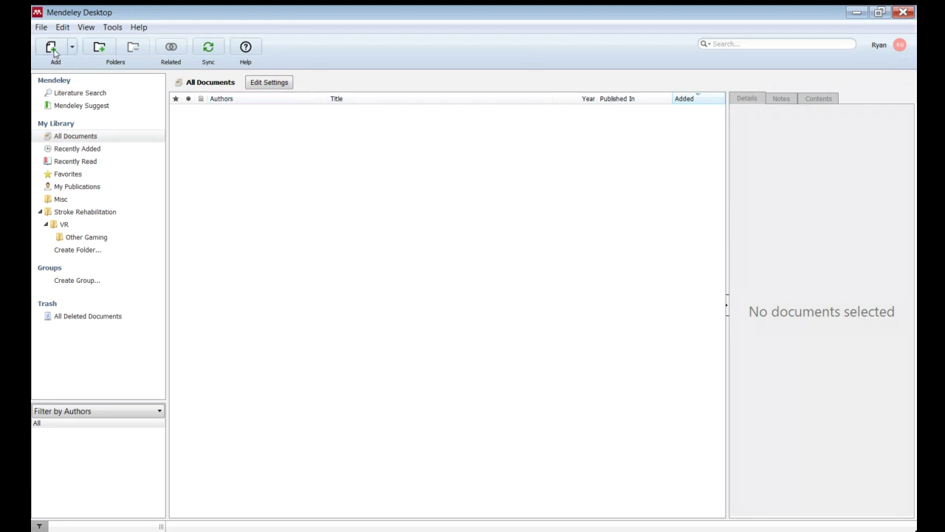
- Start adding a document and restore the Mendeley Desktop window to a smaller size
{"action": "left_click", "coordinate": [54, 52]}
{"action": "left_click", "coordinate": [873, 13]}
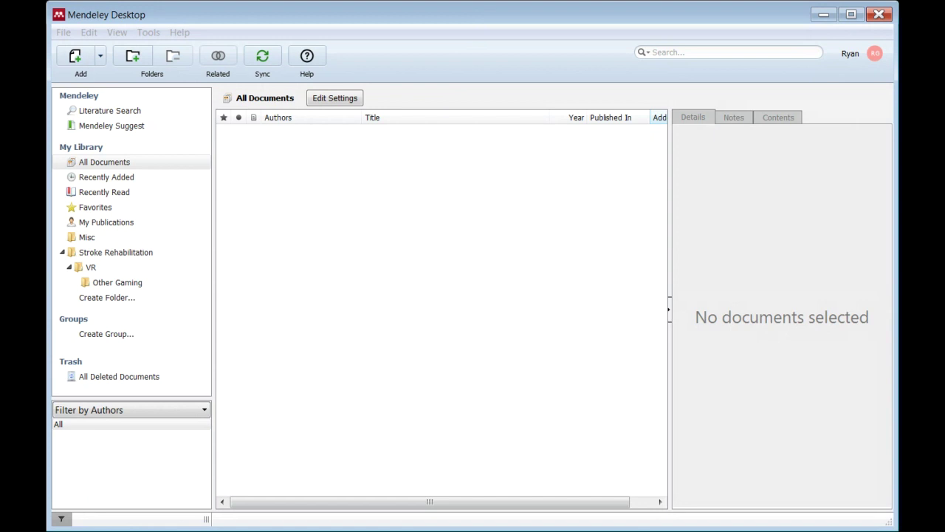
- Import the 2014 osteochondral allograft knee article and show the Recently Added list
{"action": "left_click", "coordinate": [283, 136]}
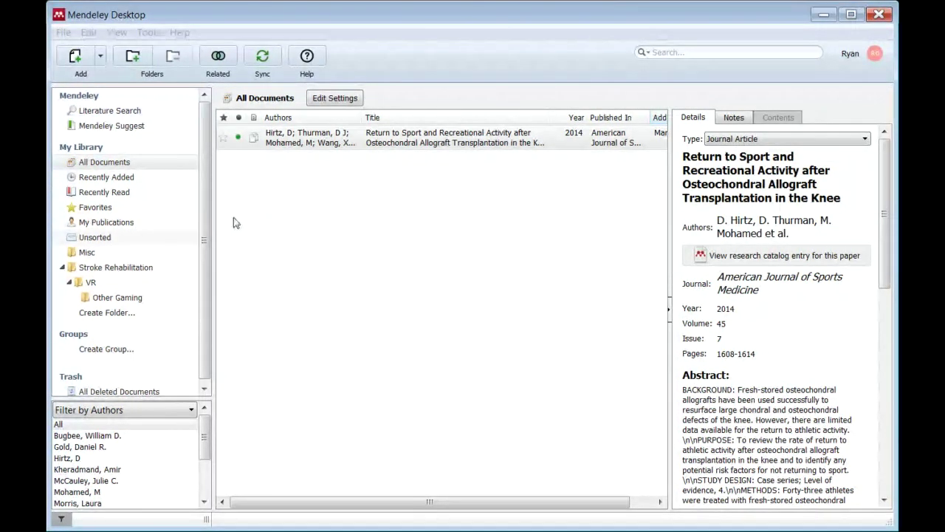
{"action": "left_click", "coordinate": [170, 181]}
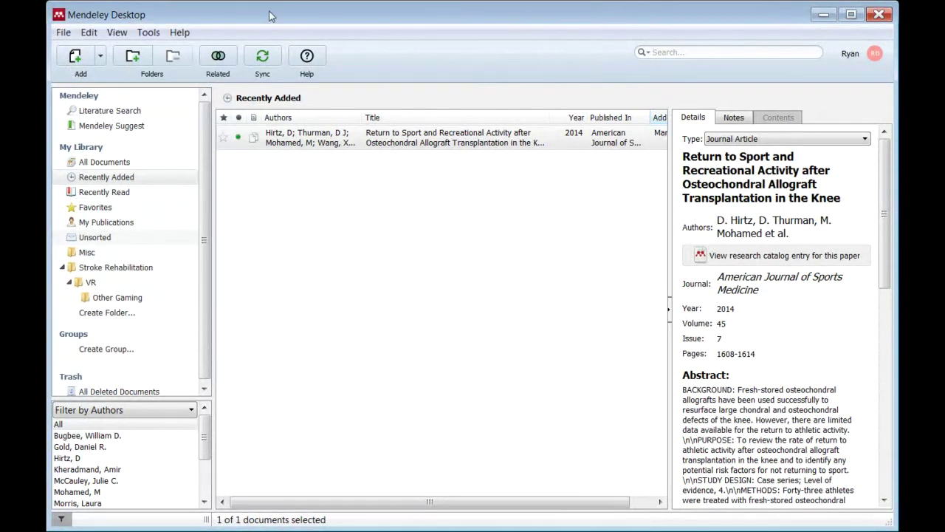
- Add the 'Neural tube defects: Prevalence, etiology and prevention' PDF via Add Files
{"action": "left_click", "coordinate": [75, 57]}
{"action": "left_click", "coordinate": [563, 36]}
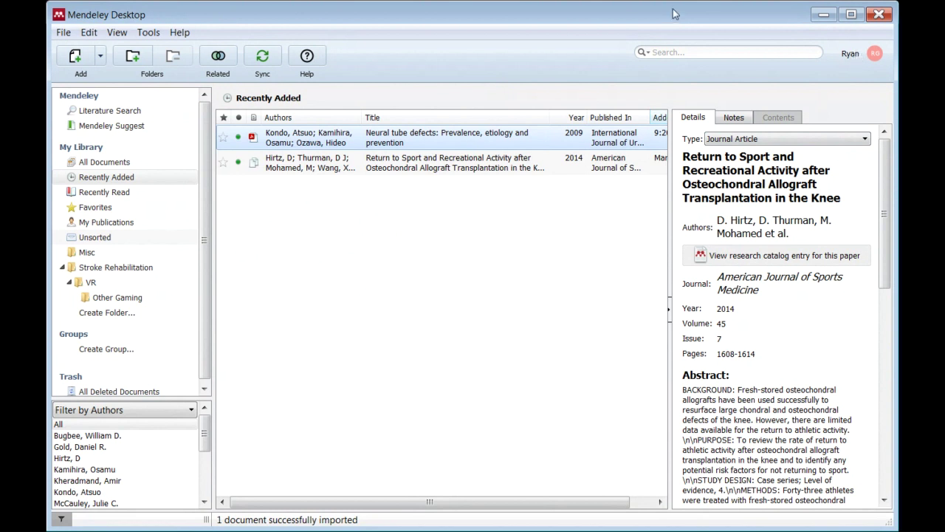
- Maximize the window and open the Neural tube defects PDF in a reader tab
{"action": "left_click", "coordinate": [850, 14]}
{"action": "scroll", "coordinate": [789, 169], "scroll_direction": "down", "scroll_amount": 3}
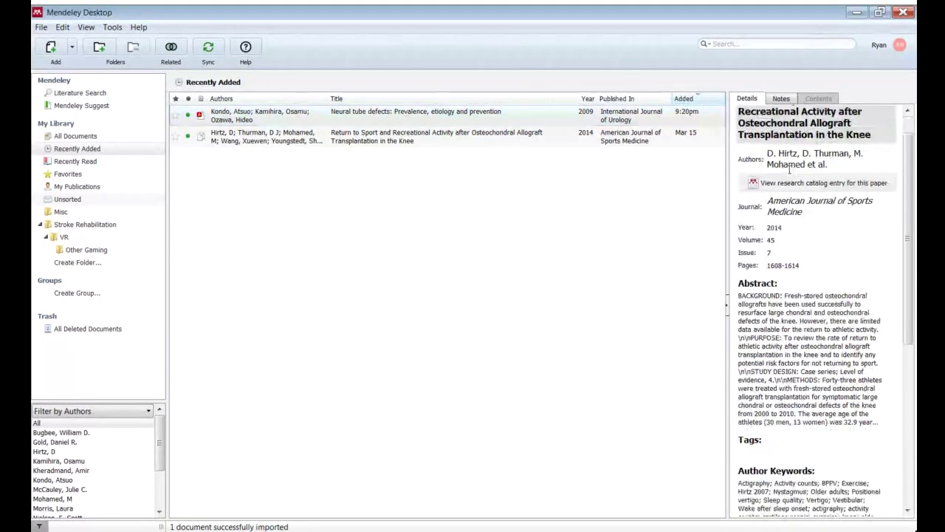
{"action": "scroll", "coordinate": [790, 170], "scroll_direction": "down", "scroll_amount": 6}
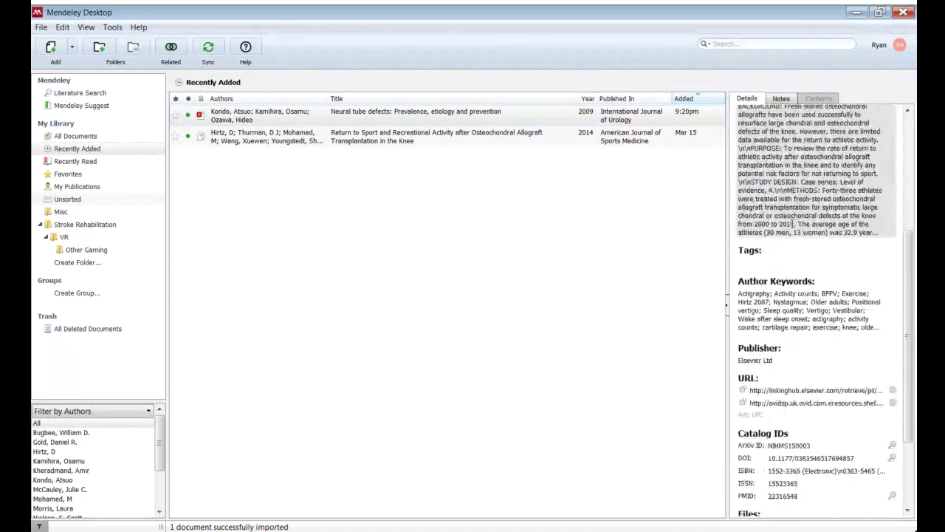
{"action": "scroll", "coordinate": [794, 233], "scroll_direction": "down", "scroll_amount": 2}
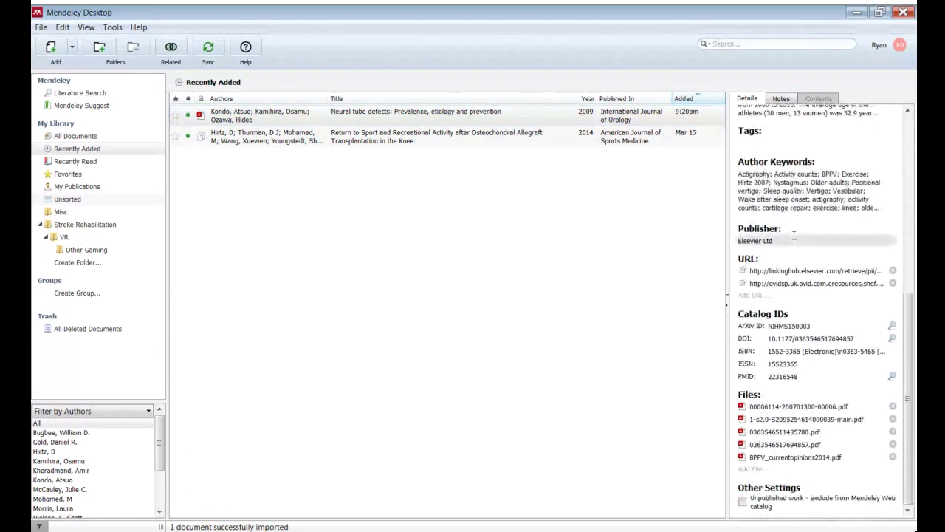
{"action": "left_click", "coordinate": [200, 117]}
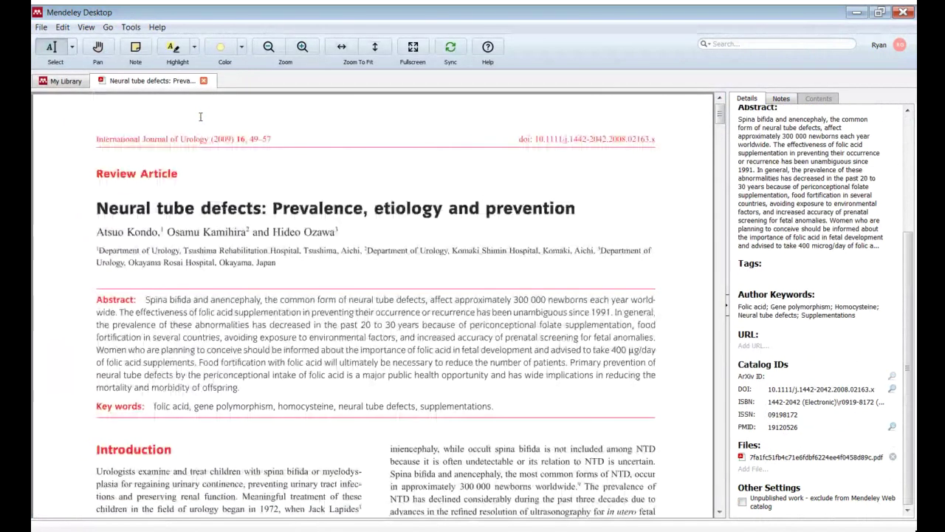
- Attach a 'This is a good article!' sticky note at the abstract's start and delete the stray empty note
{"action": "scroll", "coordinate": [294, 210], "scroll_direction": "down", "scroll_amount": 2}
{"action": "scroll", "coordinate": [294, 209], "scroll_direction": "down", "scroll_amount": 6}
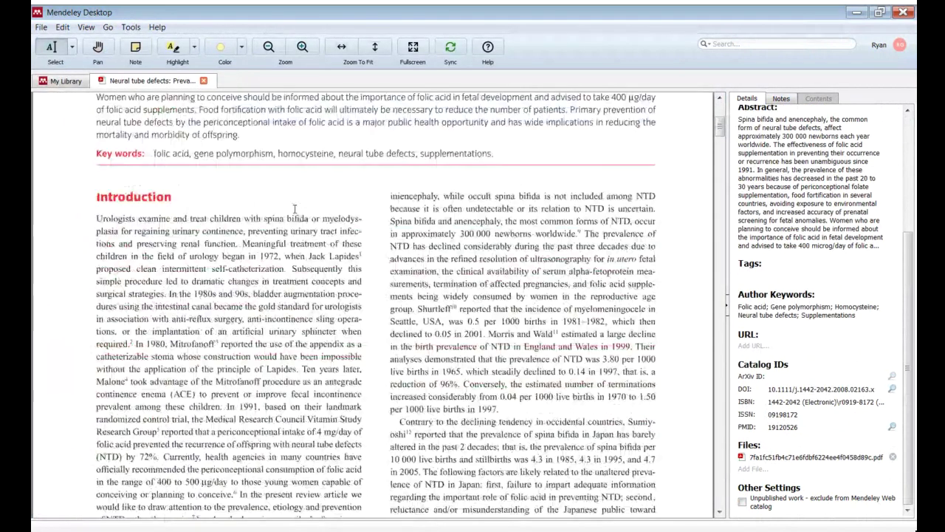
{"action": "scroll", "coordinate": [294, 209], "scroll_direction": "up", "scroll_amount": 7}
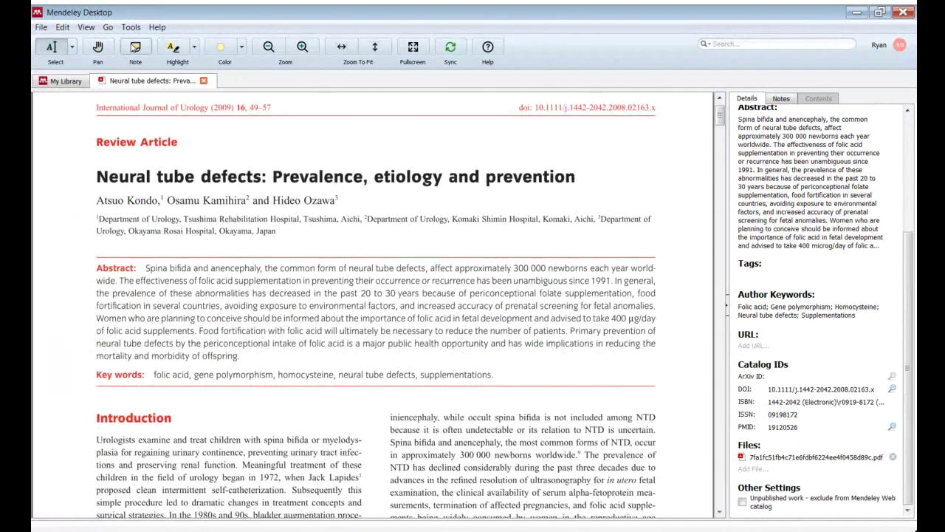
{"action": "left_click", "coordinate": [131, 48]}
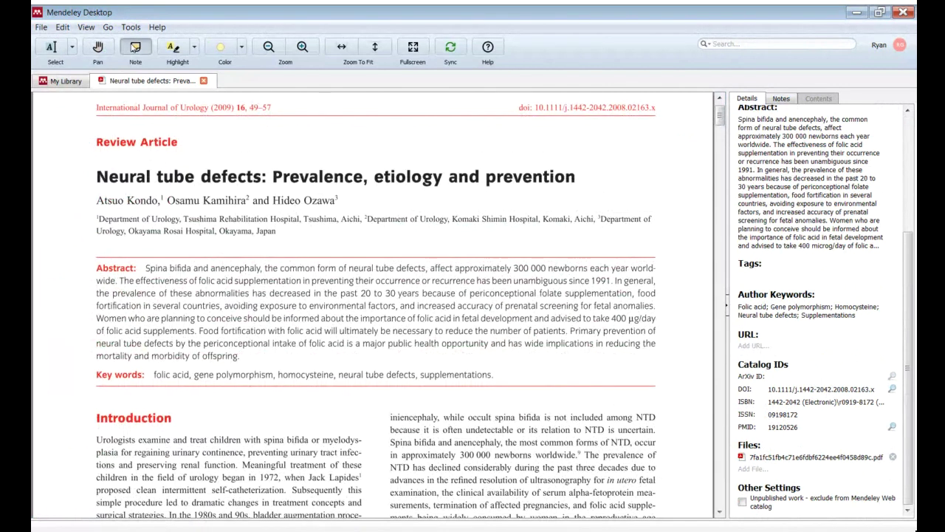
{"action": "left_click", "coordinate": [184, 257]}
{"action": "left_click_drag", "start_coordinate": [234, 257], "coordinate": [343, 255]}
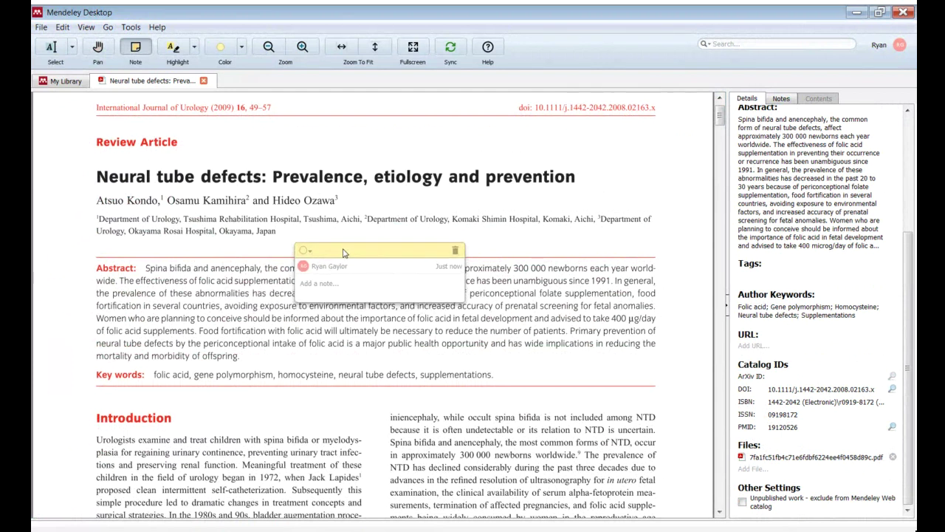
{"action": "type", "text": "This is"}
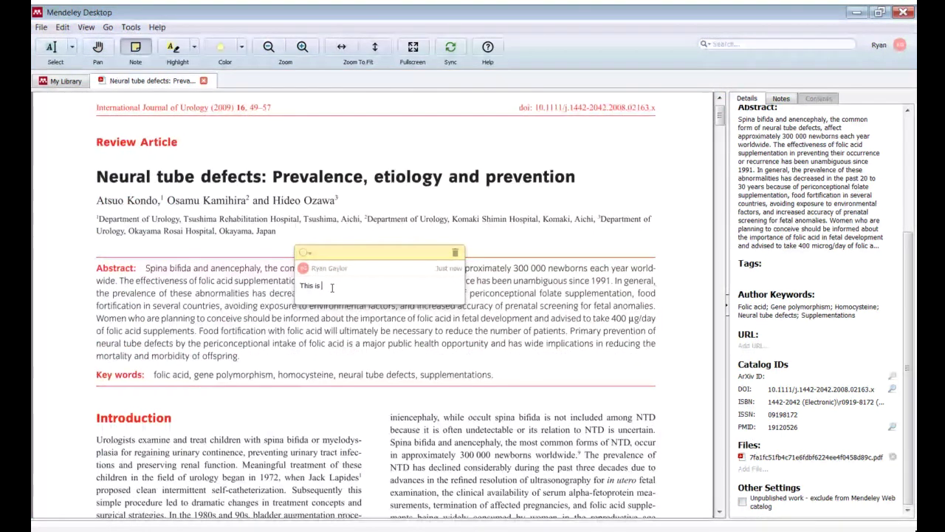
{"action": "type", "text": " a good article!"}
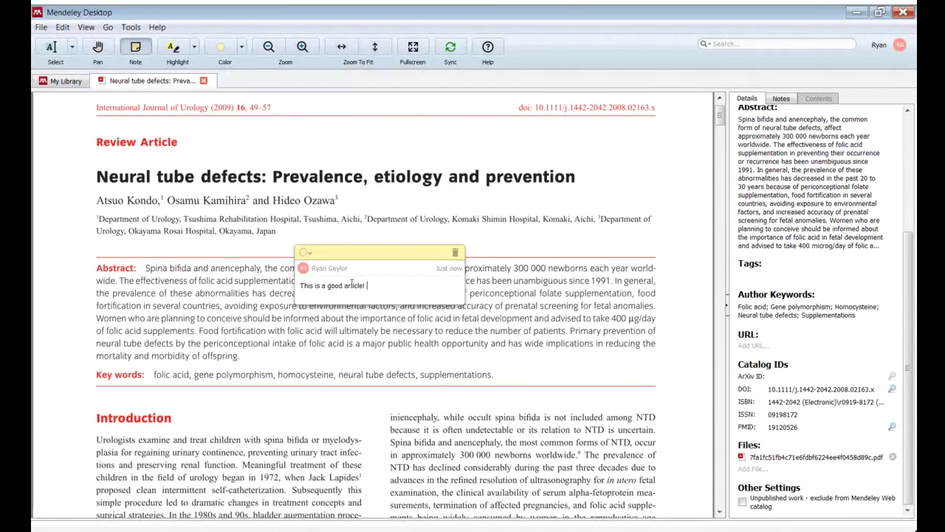
{"action": "left_click", "coordinate": [569, 316]}
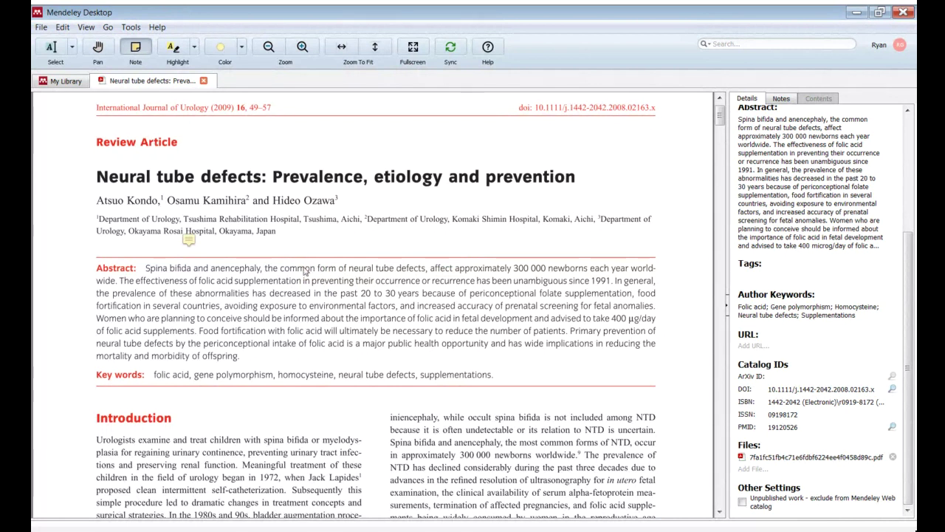
{"action": "left_click", "coordinate": [352, 328]}
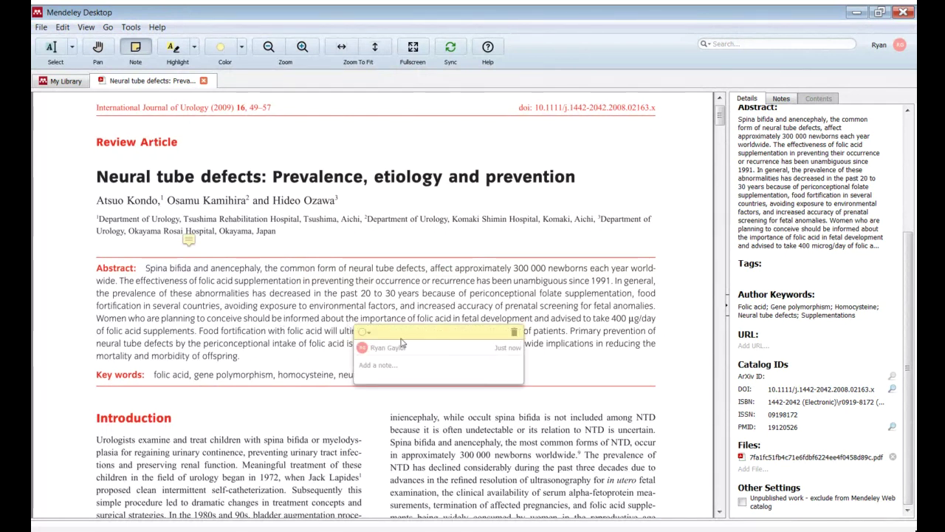
{"action": "left_click", "coordinate": [515, 332]}
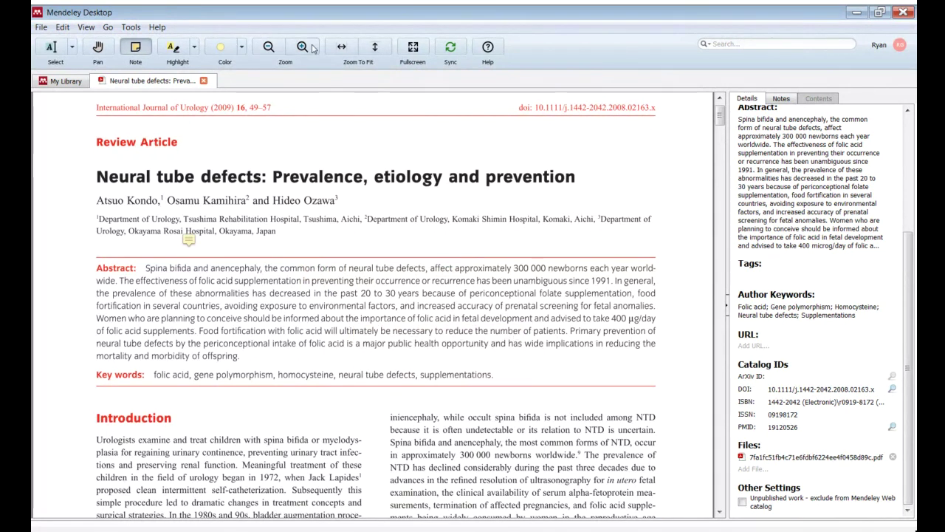
- Highlight 'morbidity of offspring.' at the end of the abstract and close the paper's reader tab
{"action": "left_click", "coordinate": [183, 46]}
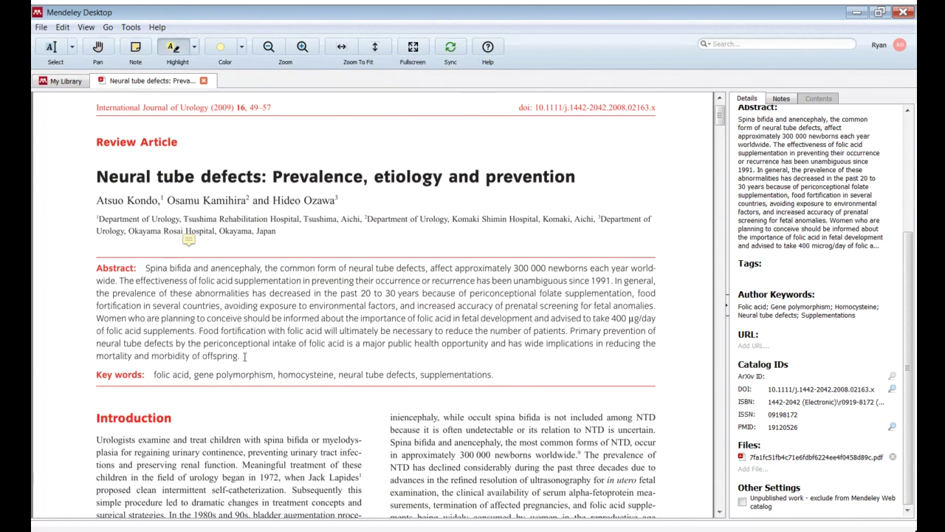
{"action": "left_click_drag", "start_coordinate": [152, 356], "coordinate": [241, 357]}
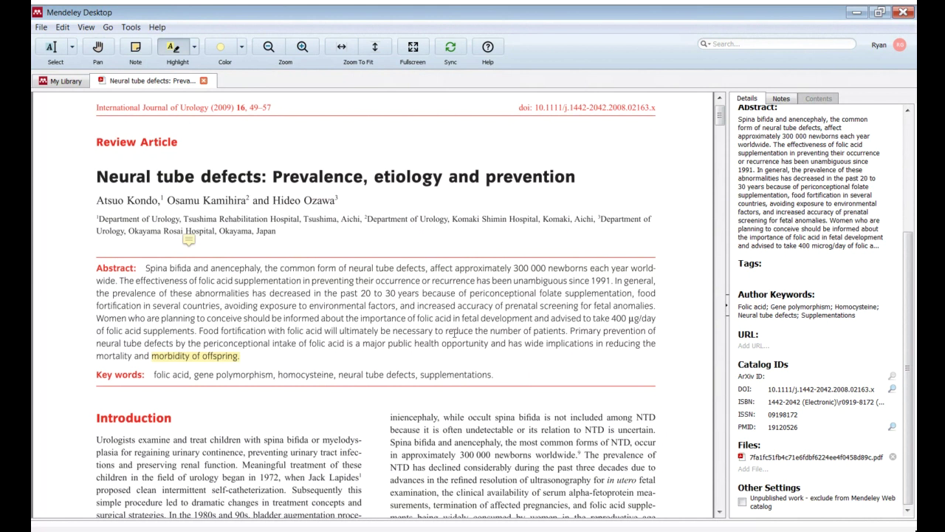
{"action": "left_click", "coordinate": [204, 81]}
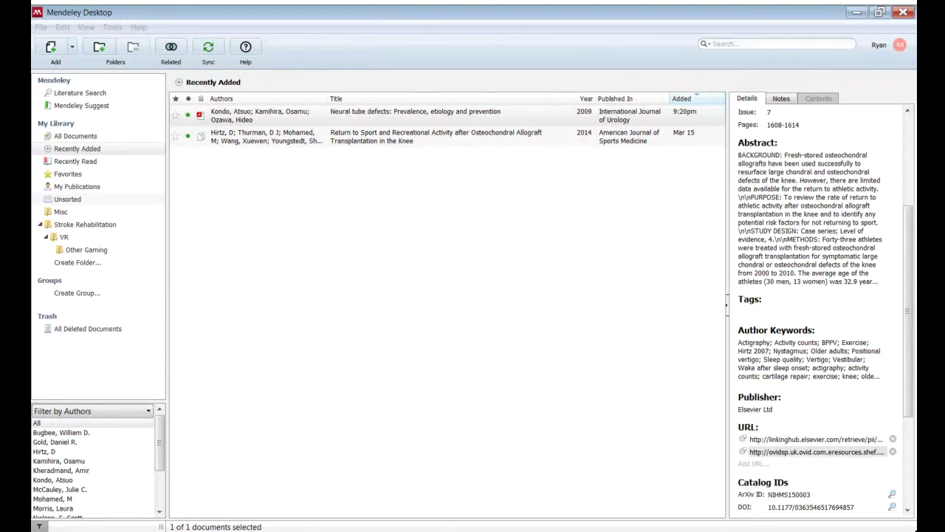
{"action": "left_click", "coordinate": [70, 46]}
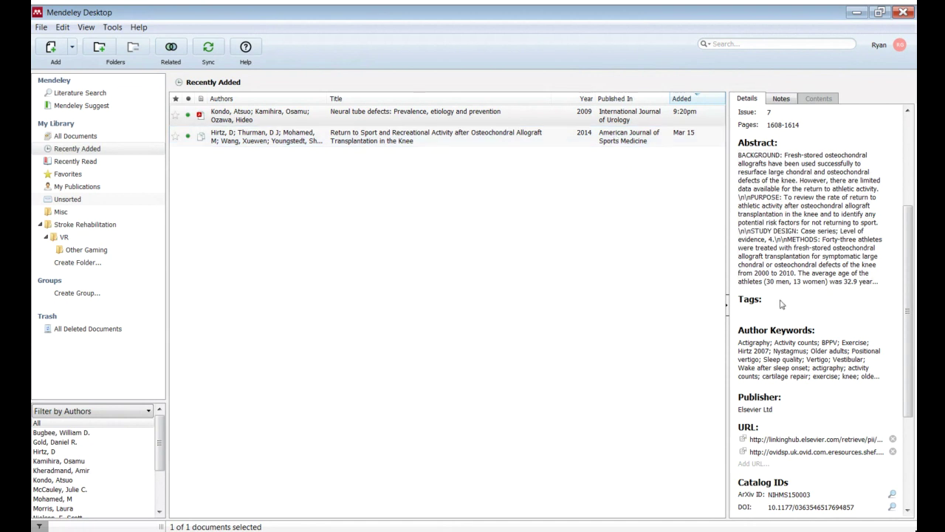
{"action": "scroll", "coordinate": [801, 340], "scroll_direction": "down", "scroll_amount": 2}
{"action": "scroll", "coordinate": [801, 341], "scroll_direction": "down", "scroll_amount": 1}
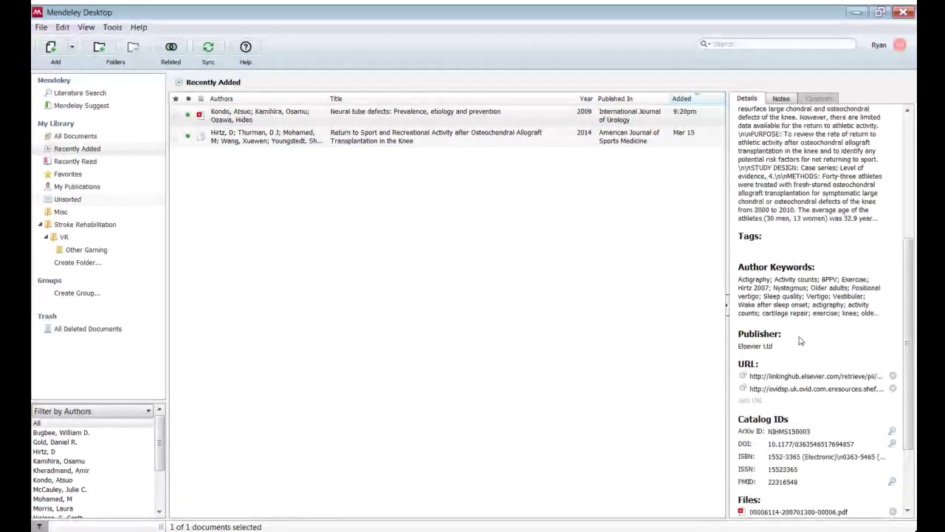
{"action": "scroll", "coordinate": [801, 341], "scroll_direction": "up", "scroll_amount": 4}
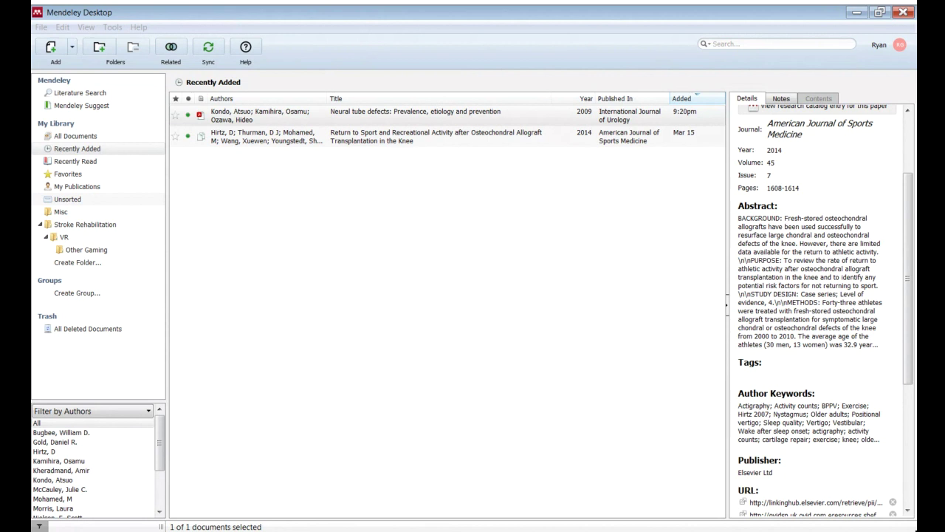
{"action": "left_click", "coordinate": [552, 142]}
{"action": "left_click", "coordinate": [557, 124]}
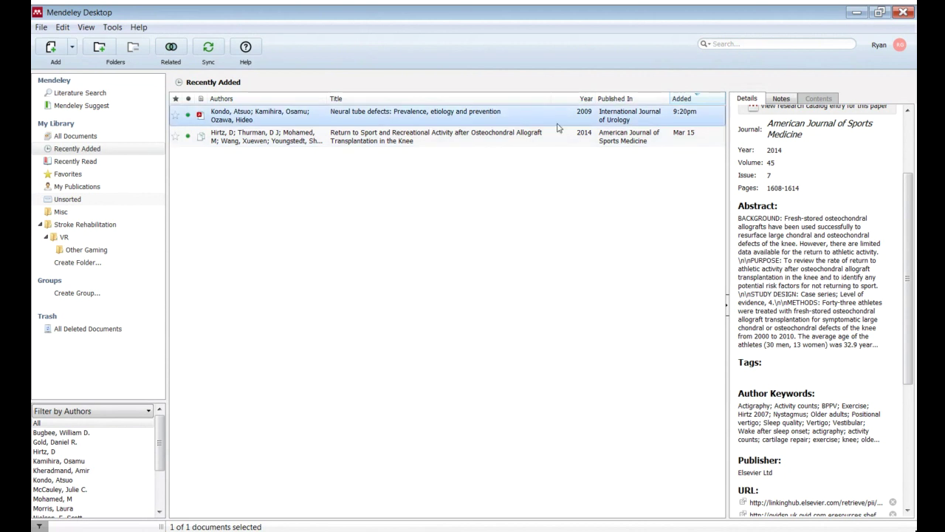
{"action": "left_click", "coordinate": [206, 296]}
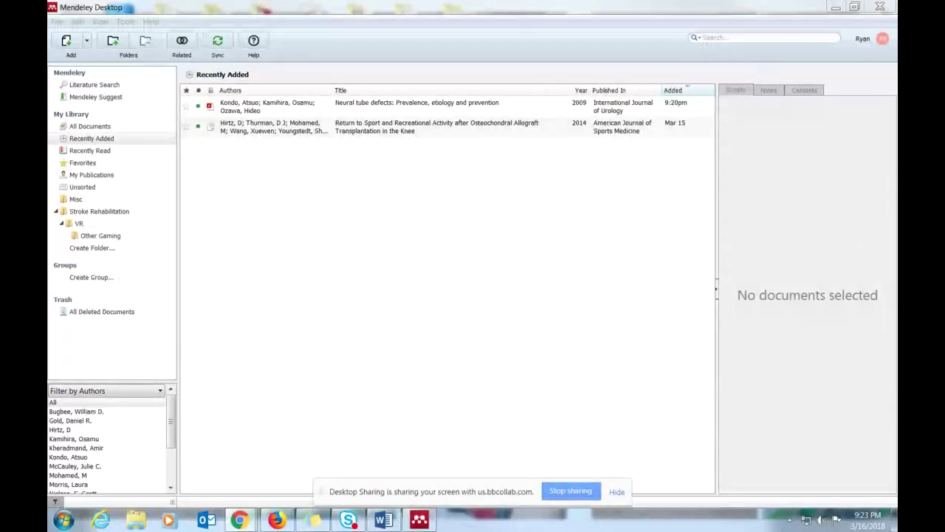
- Add 0301-620x.50b3.456.pdf from the Mendeley Examples folder to the library
{"action": "left_click", "coordinate": [67, 44]}
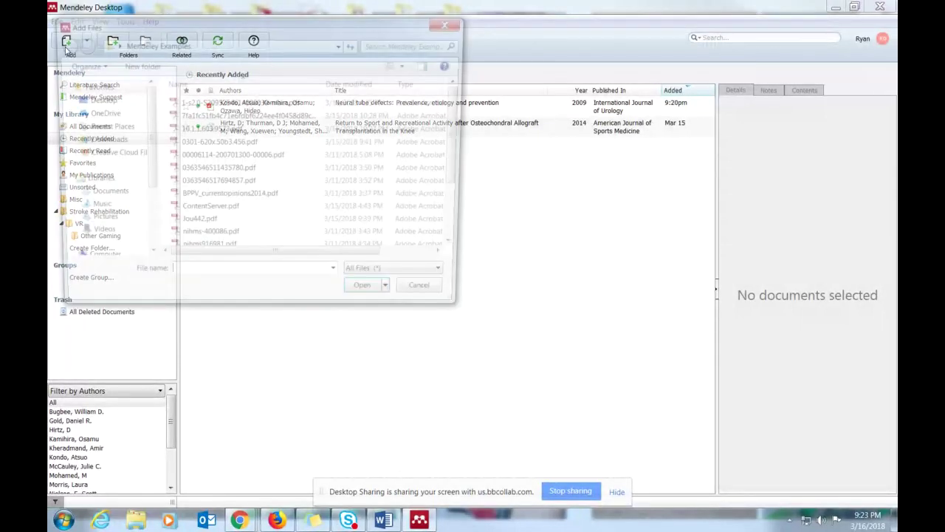
{"action": "left_click", "coordinate": [452, 24]}
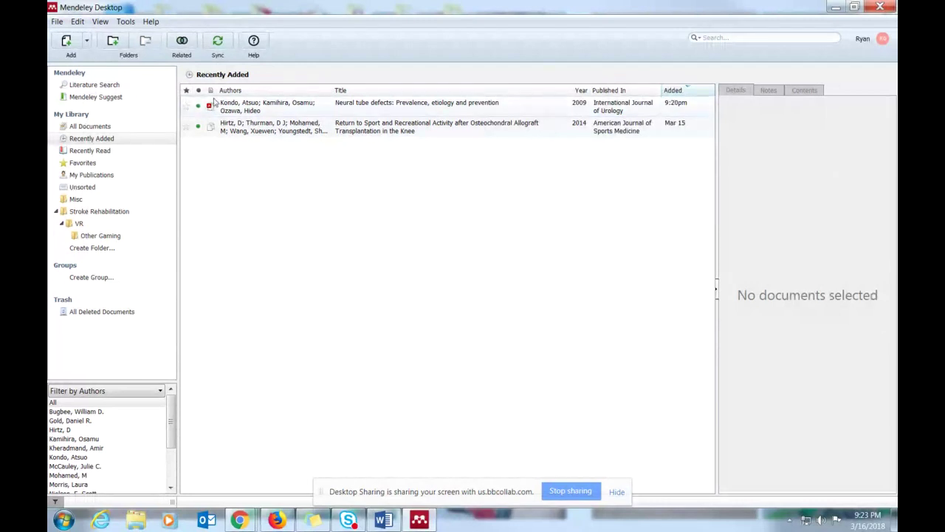
{"action": "left_click", "coordinate": [67, 42]}
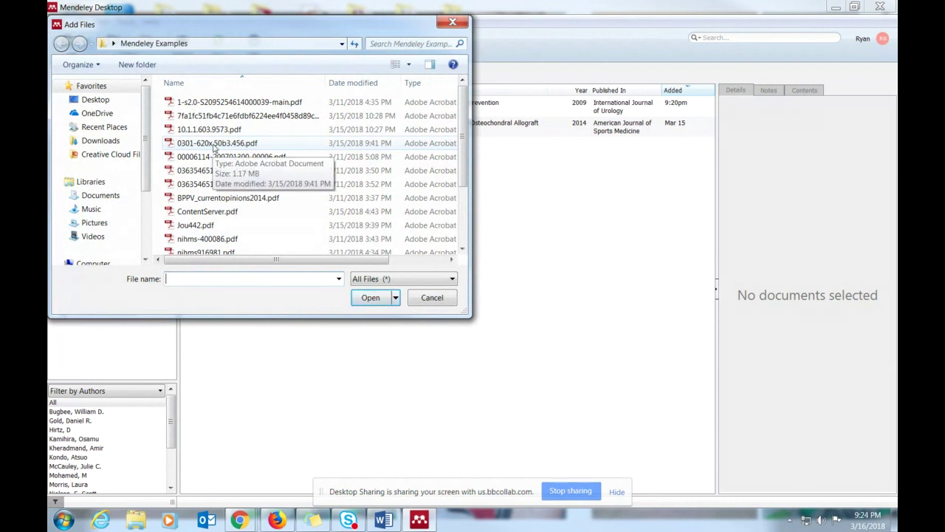
{"action": "double_click", "coordinate": [214, 148]}
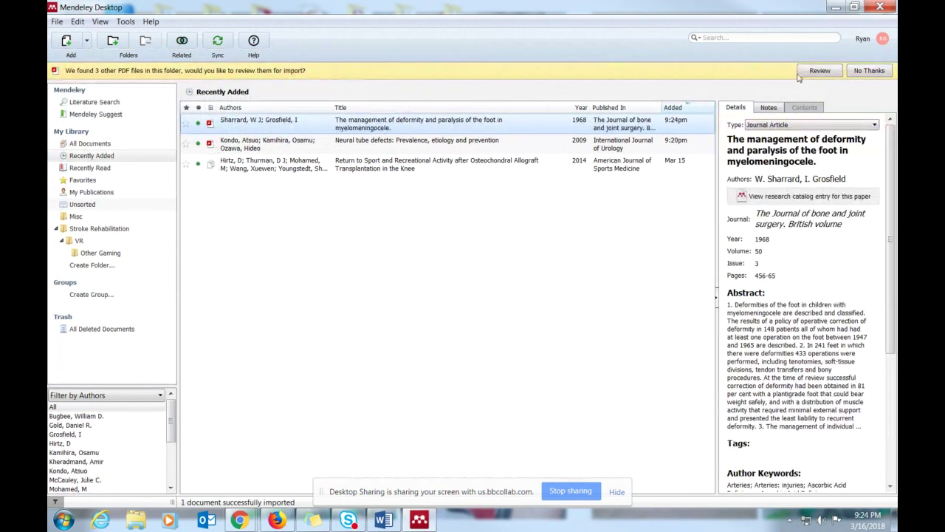
- Decline reviewing the folder's other PDFs and open the Sharrard 1968 foot-deformity paper's PDF
{"action": "left_click", "coordinate": [866, 70]}
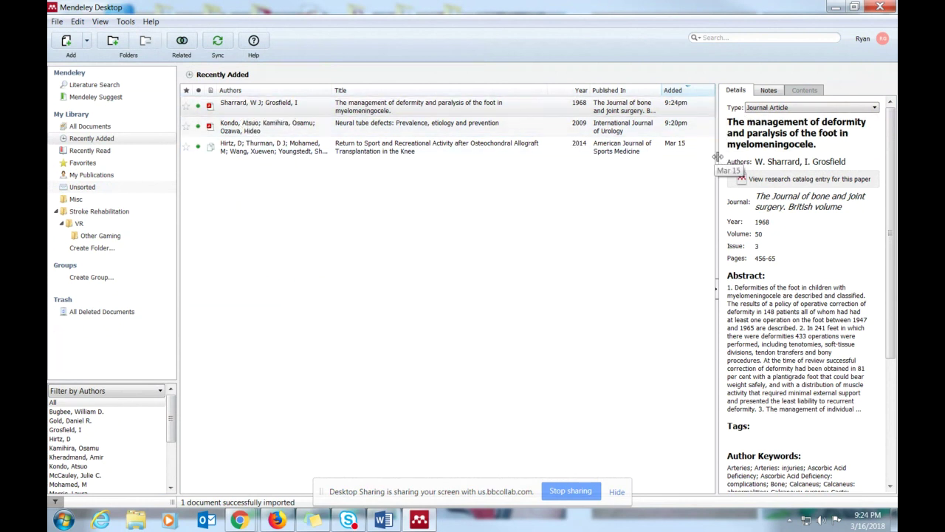
{"action": "left_click_drag", "start_coordinate": [714, 157], "coordinate": [656, 165]}
{"action": "scroll", "coordinate": [708, 317], "scroll_direction": "down", "scroll_amount": 5}
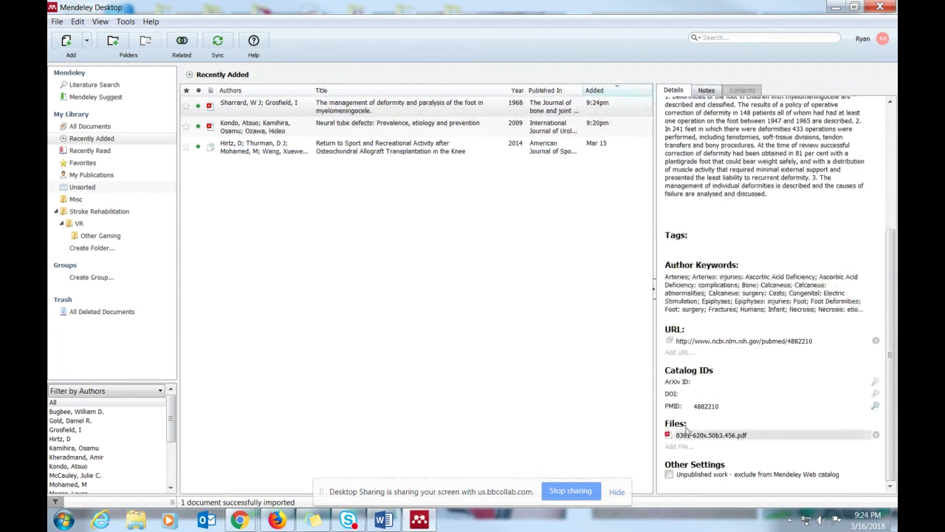
{"action": "left_click", "coordinate": [226, 107]}
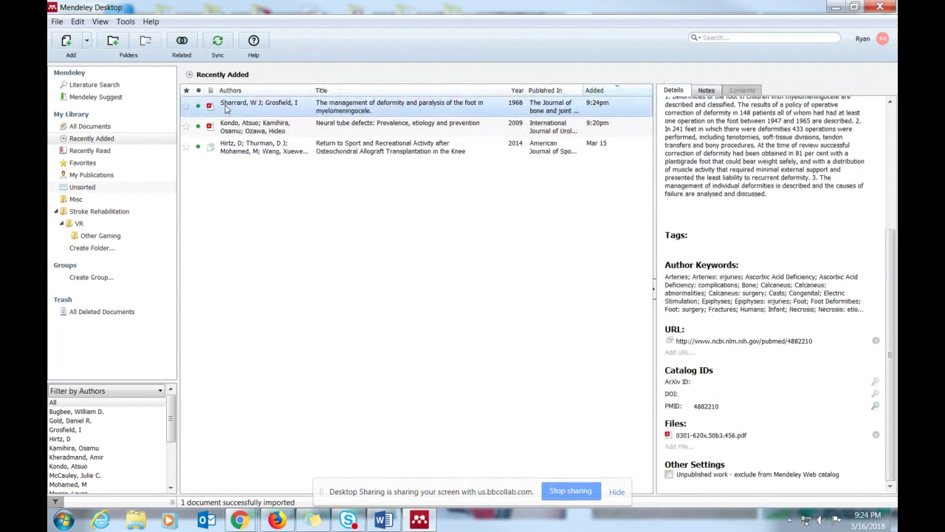
{"action": "double_click", "coordinate": [227, 107]}
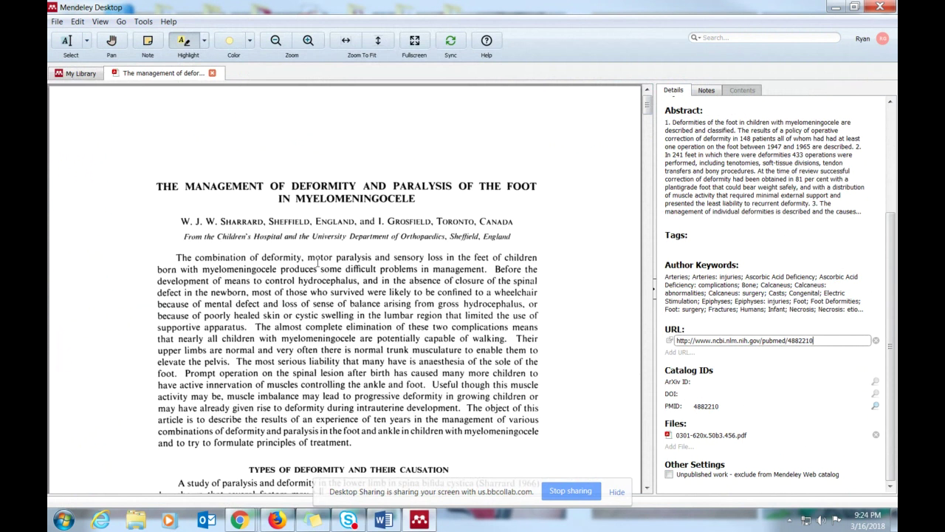
- Close the foot-deformity paper's PDF reader to return to the Recently Added list
{"action": "left_click", "coordinate": [318, 262]}
{"action": "left_click", "coordinate": [58, 22]}
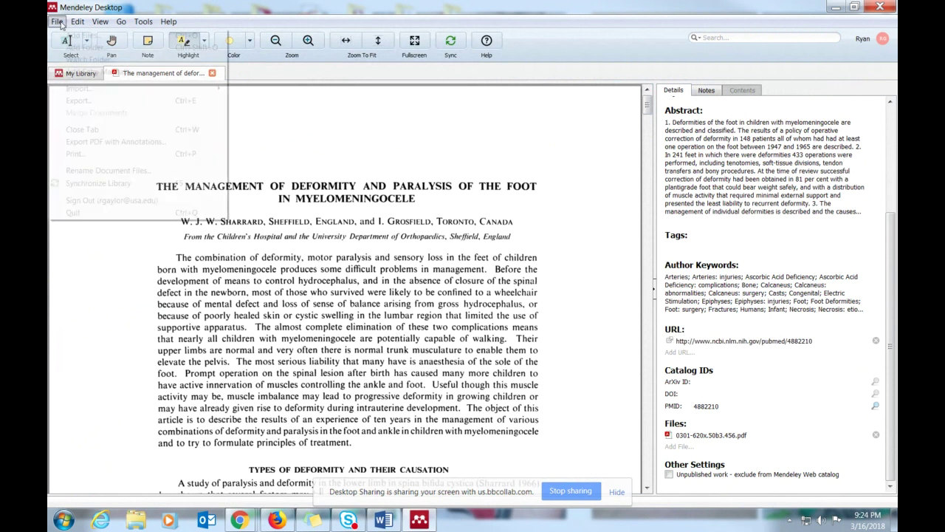
{"action": "mouse_move", "coordinate": [78, 21]}
{"action": "left_click", "coordinate": [348, 132]}
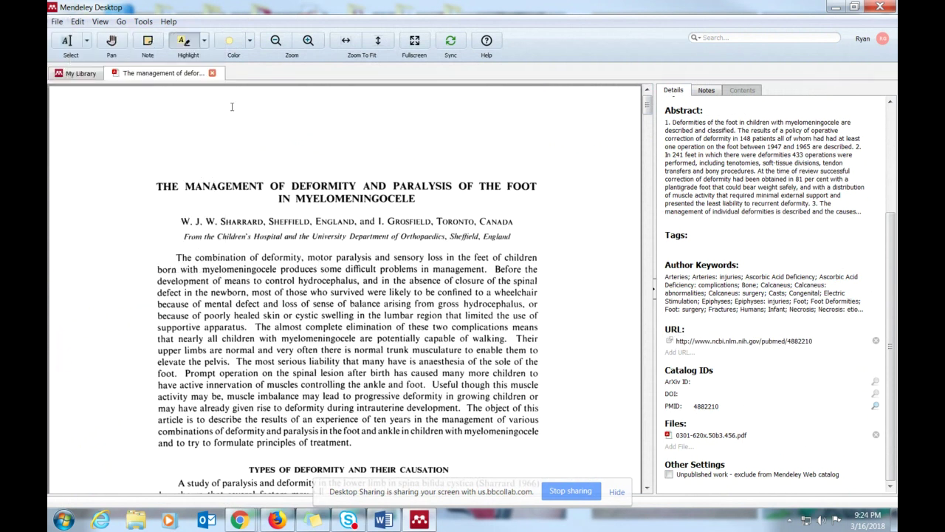
{"action": "left_click", "coordinate": [212, 74]}
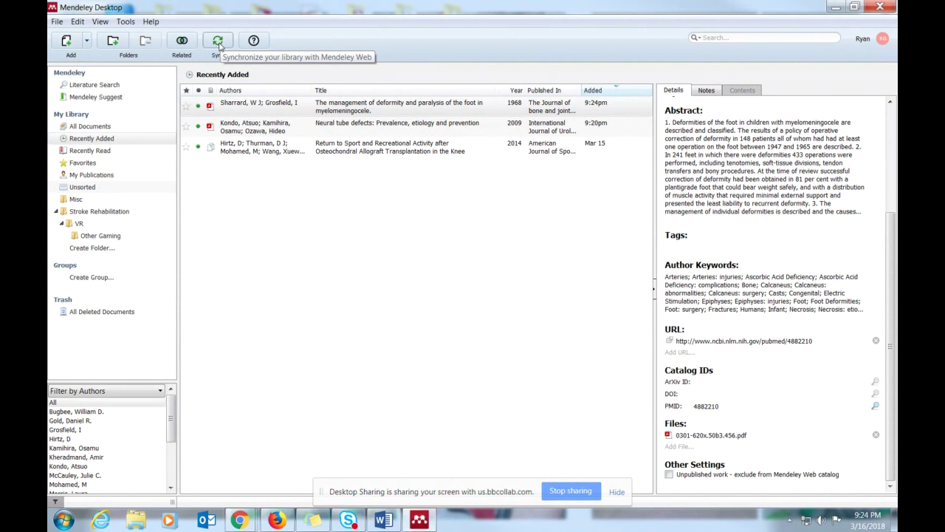
- Sync with Mendeley Web twice, dismissing each HTTP ERROR 500 banner, then re-maximize the window
{"action": "left_click", "coordinate": [219, 45]}
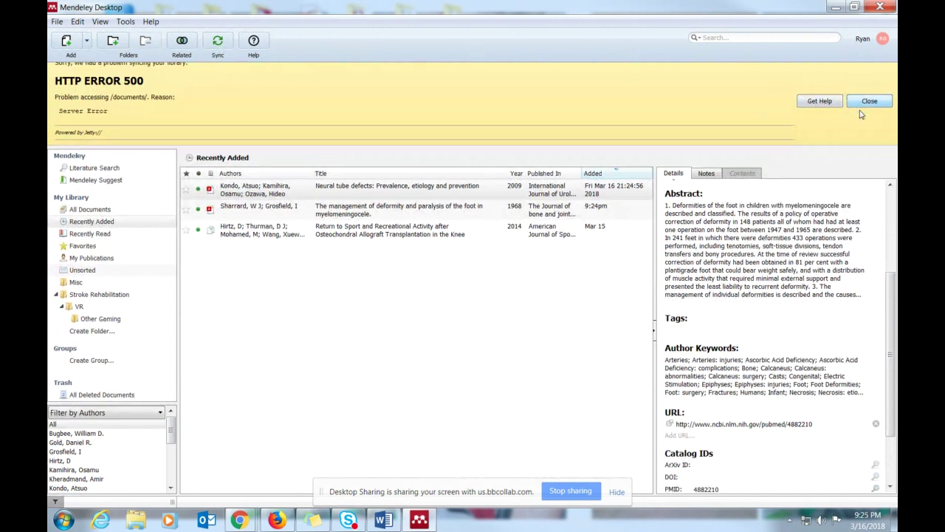
{"action": "left_click", "coordinate": [861, 111]}
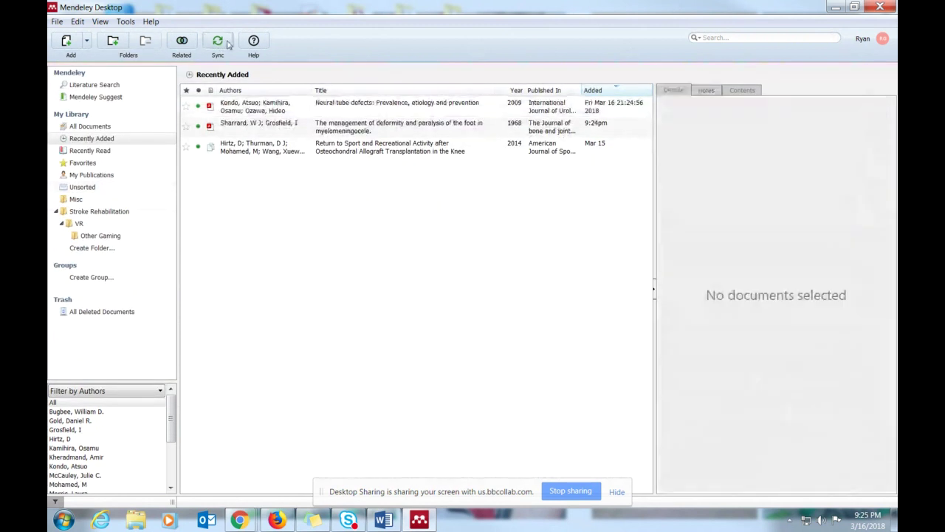
{"action": "left_click", "coordinate": [227, 43]}
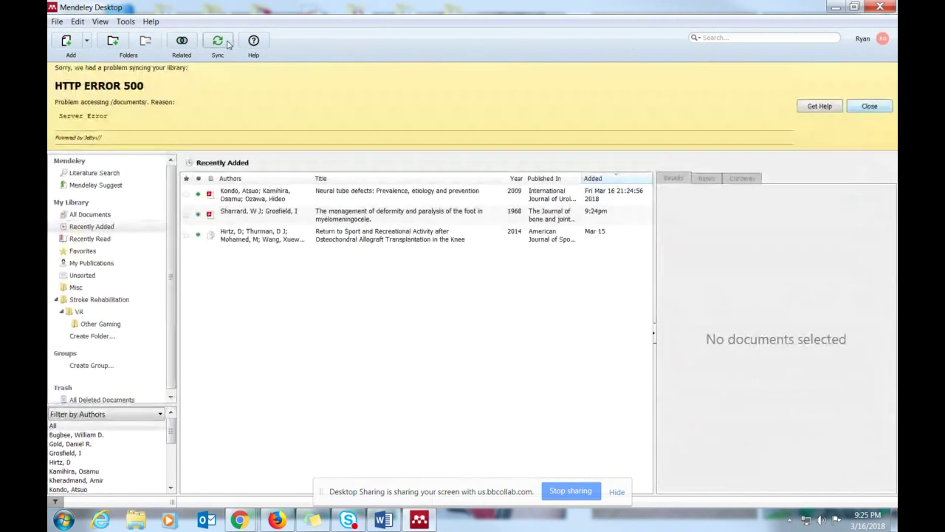
{"action": "left_click", "coordinate": [869, 107]}
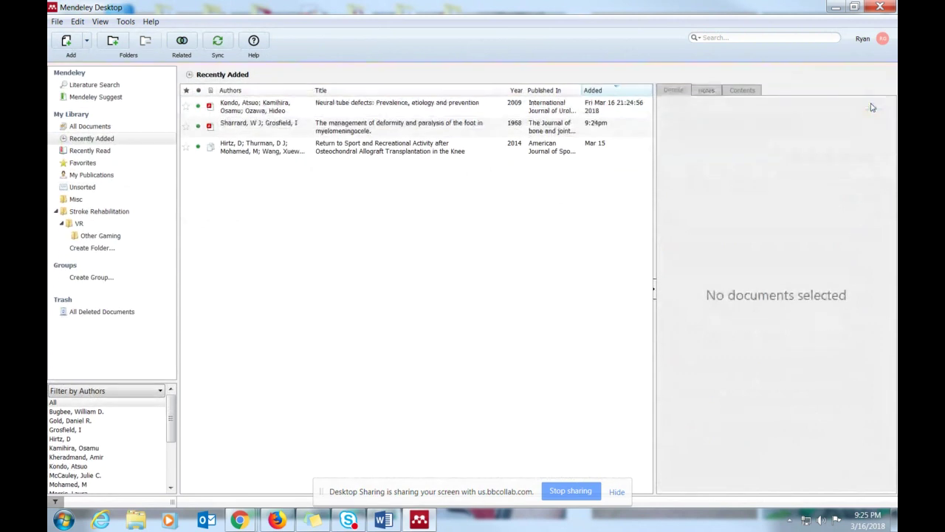
{"action": "left_click_drag", "start_coordinate": [174, 9], "coordinate": [207, 36]}
{"action": "left_click", "coordinate": [724, 28]}
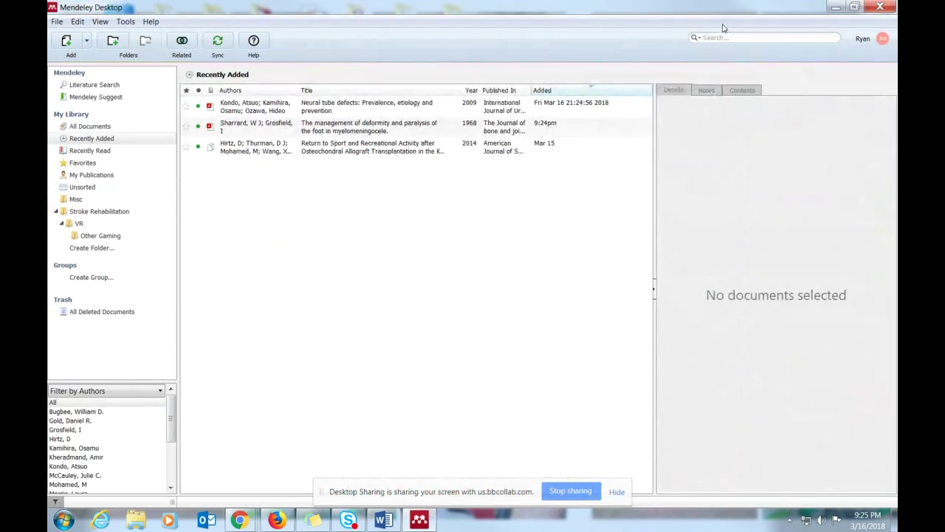
{"action": "left_click", "coordinate": [57, 22]}
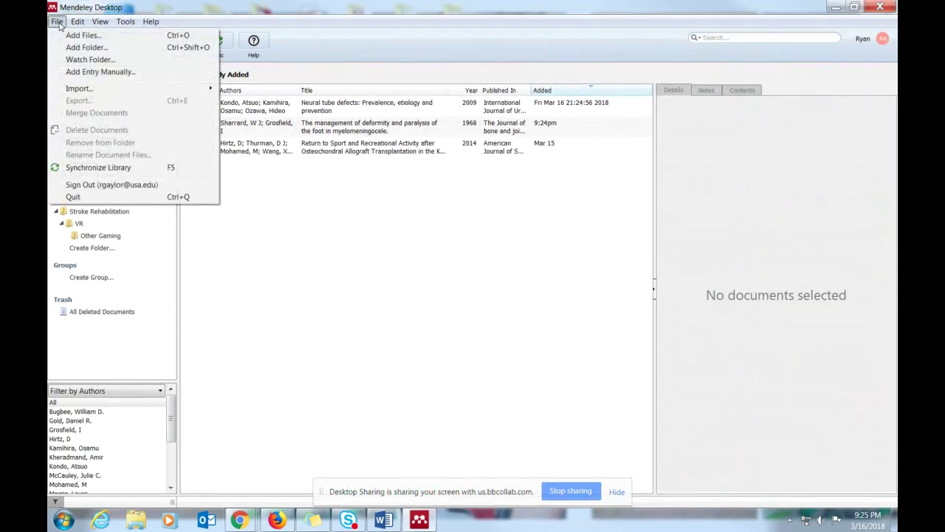
{"action": "left_click", "coordinate": [323, 242]}
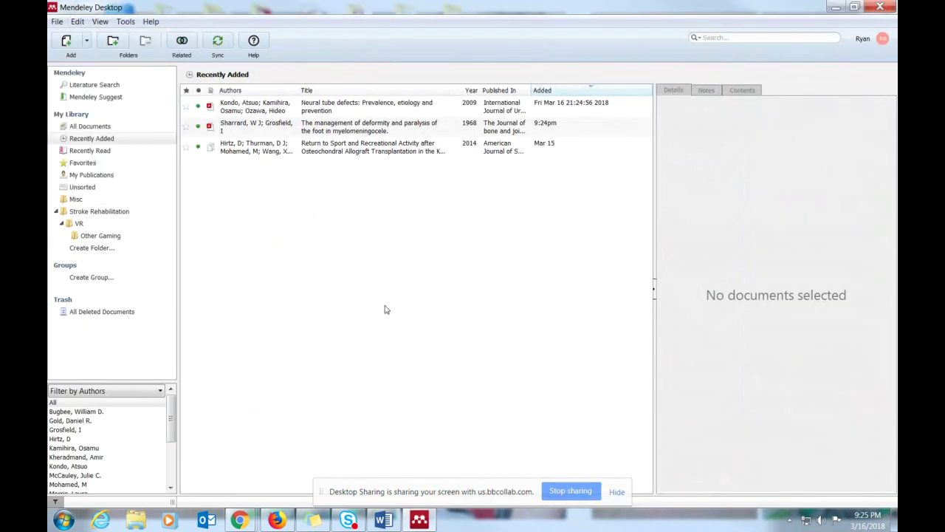
{"action": "left_click", "coordinate": [88, 42]}
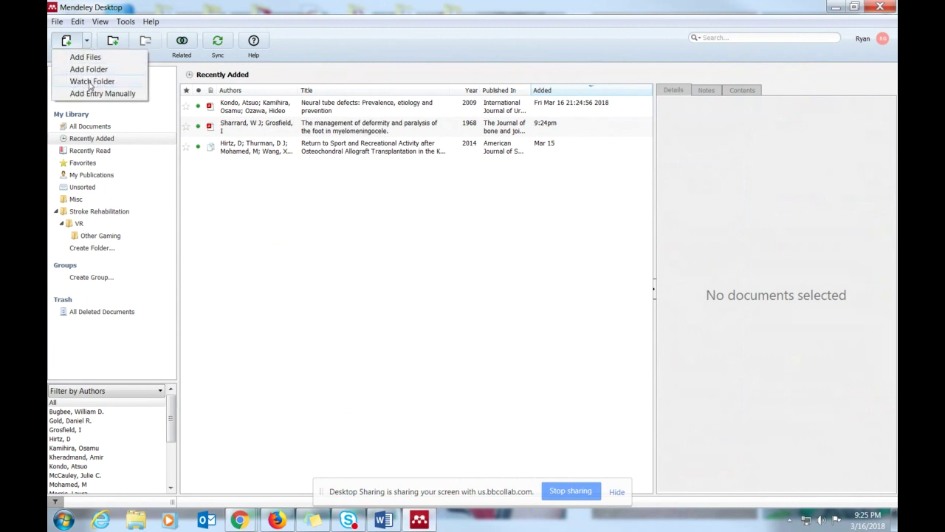
{"action": "left_click", "coordinate": [89, 87]}
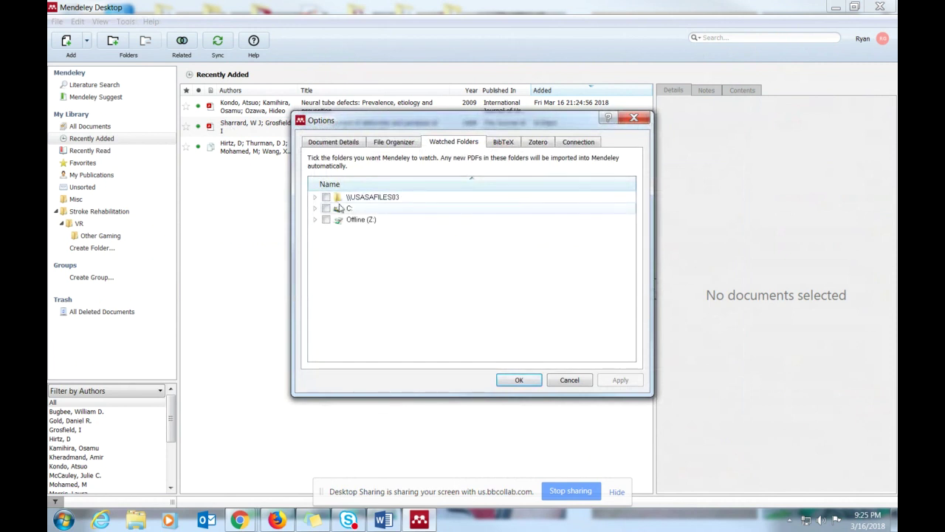
{"action": "left_click", "coordinate": [633, 117]}
{"action": "left_click", "coordinate": [85, 42]}
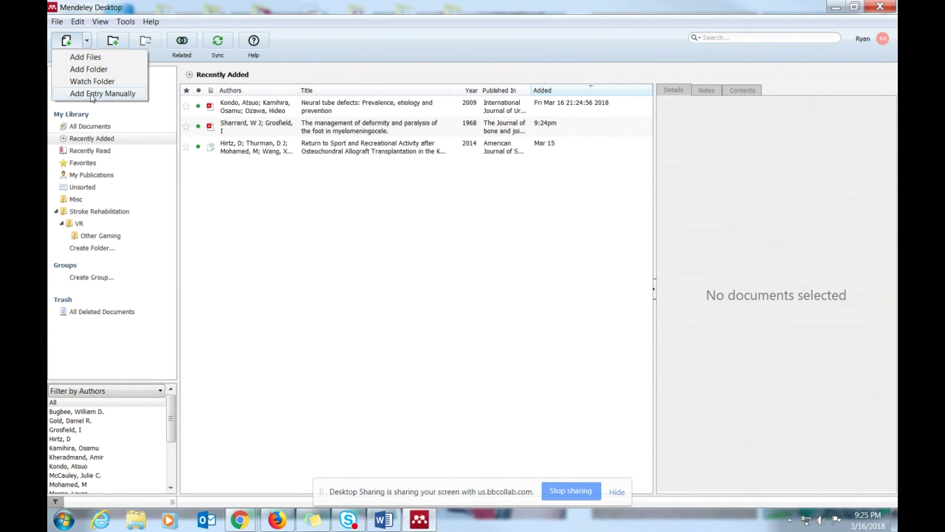
{"action": "left_click", "coordinate": [92, 94]}
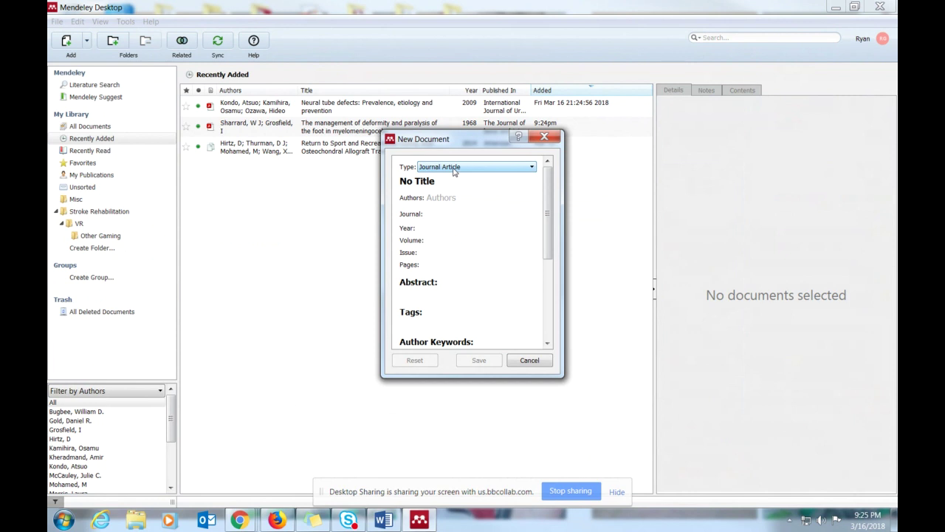
{"action": "left_click", "coordinate": [454, 169]}
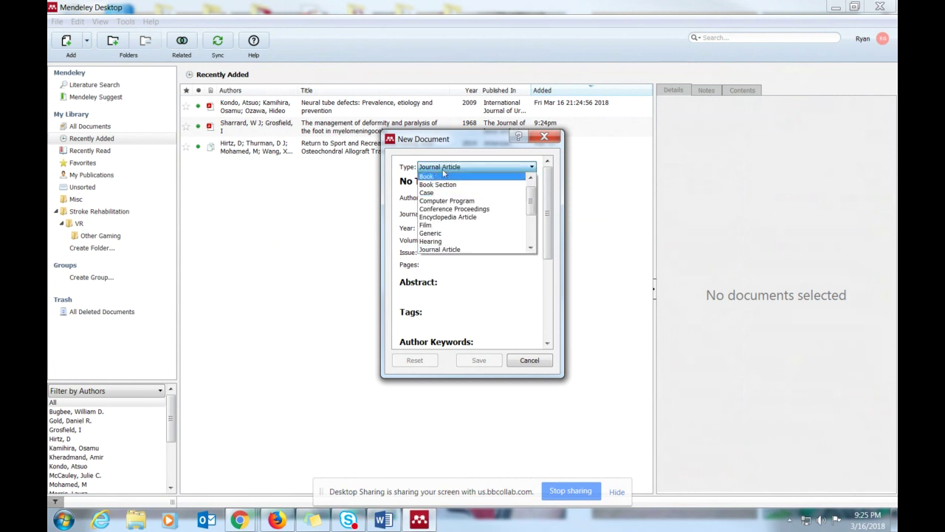
{"action": "left_click", "coordinate": [445, 172]}
{"action": "left_click", "coordinate": [429, 198]}
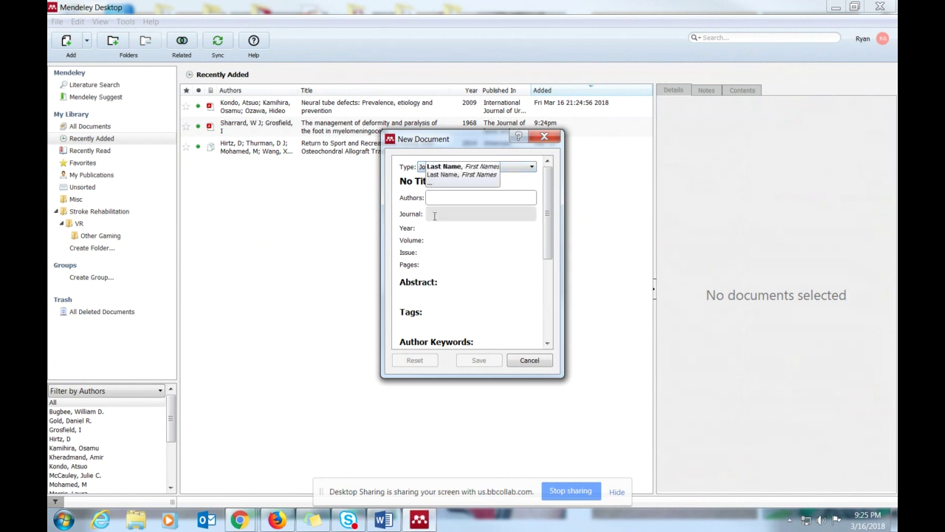
{"action": "scroll", "coordinate": [474, 290], "scroll_direction": "down", "scroll_amount": 3}
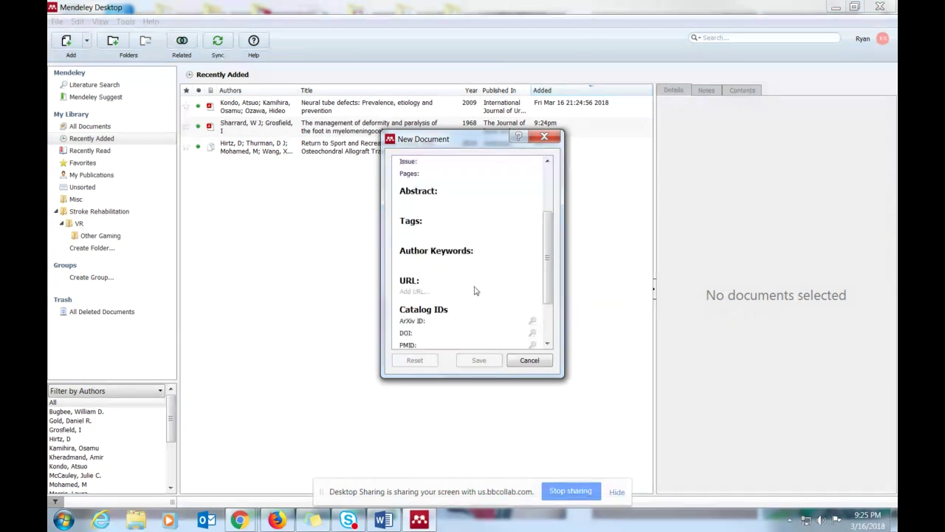
{"action": "scroll", "coordinate": [475, 291], "scroll_direction": "up", "scroll_amount": 3}
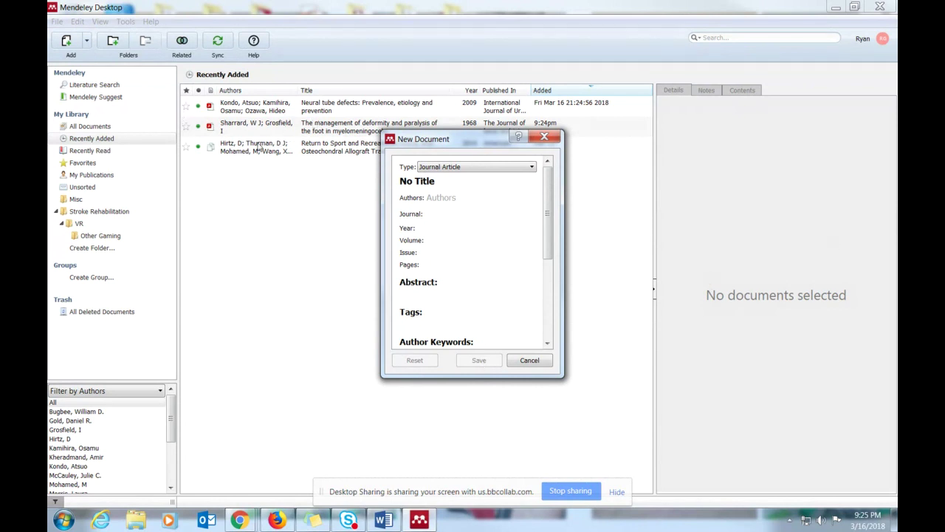
{"action": "left_click", "coordinate": [268, 228]}
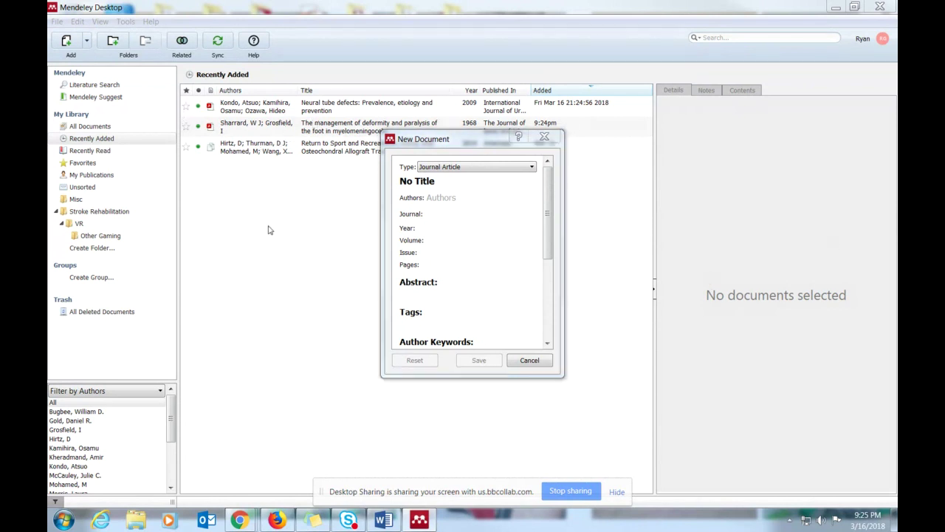
{"action": "left_click", "coordinate": [545, 135]}
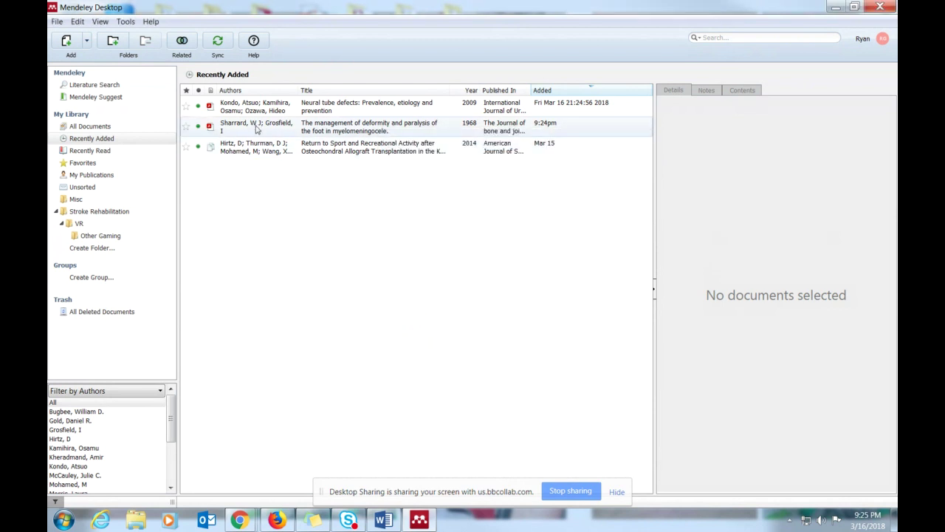
- File the foot-deformity paper into the Stroke Rehabilitation folder and view that folder
{"action": "left_click", "coordinate": [371, 131]}
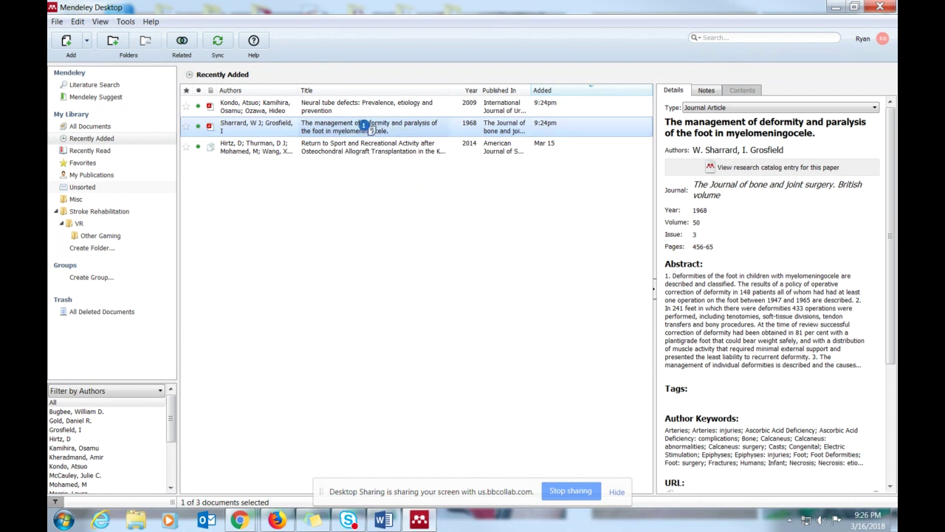
{"action": "mouse_move", "coordinate": [365, 125]}
{"action": "left_mouse_down"}
{"action": "mouse_move", "coordinate": [140, 181]}
{"action": "mouse_move", "coordinate": [116, 213]}
{"action": "mouse_move", "coordinate": [249, 127]}
{"action": "mouse_move", "coordinate": [119, 178]}
{"action": "mouse_move", "coordinate": [113, 212]}
{"action": "left_mouse_up"}
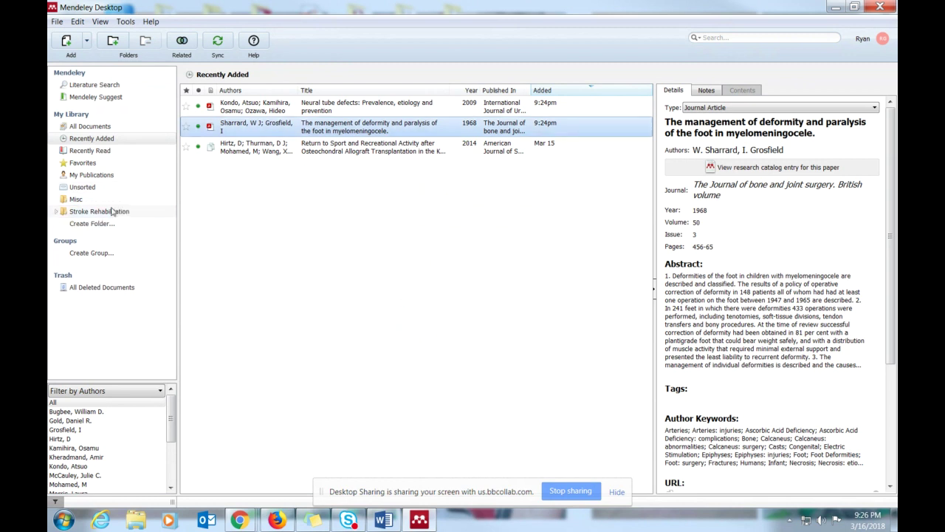
{"action": "left_click", "coordinate": [86, 214]}
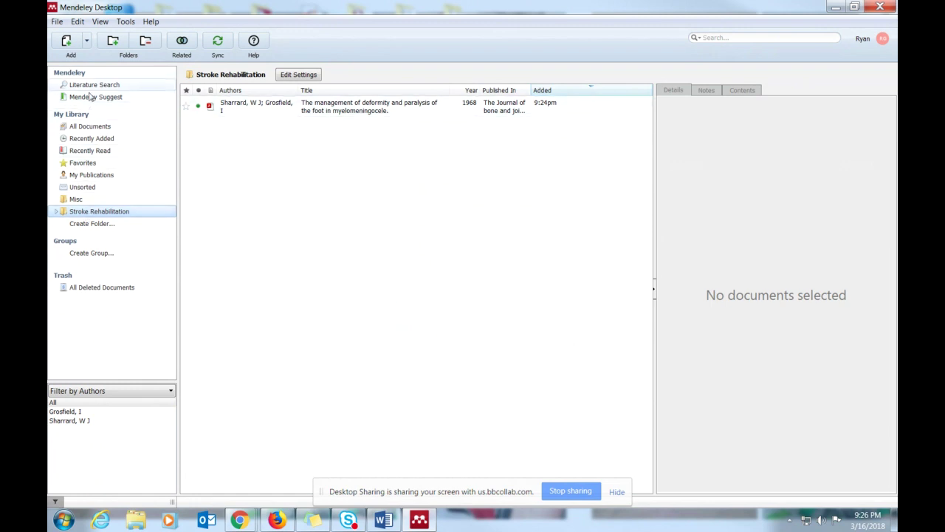
- Show All Documents and sync the library with the online account
{"action": "left_click", "coordinate": [84, 129]}
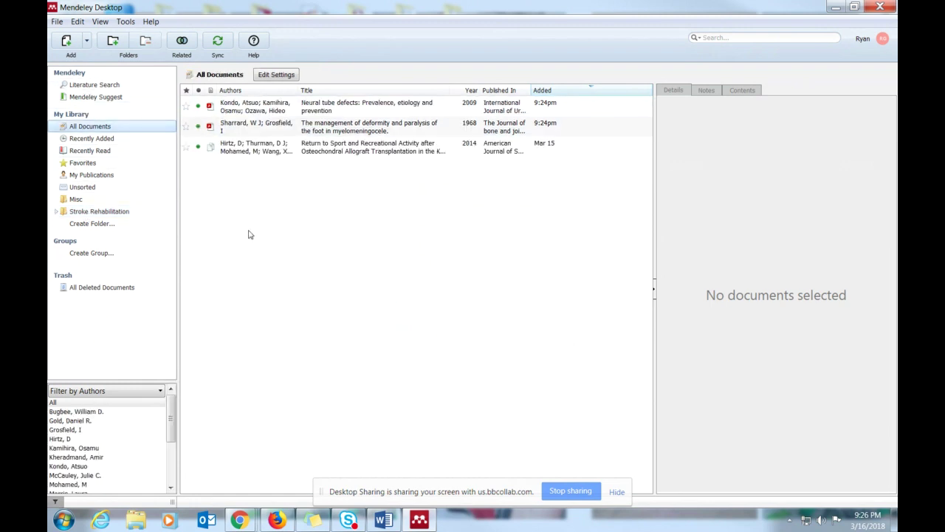
{"action": "left_click", "coordinate": [218, 43]}
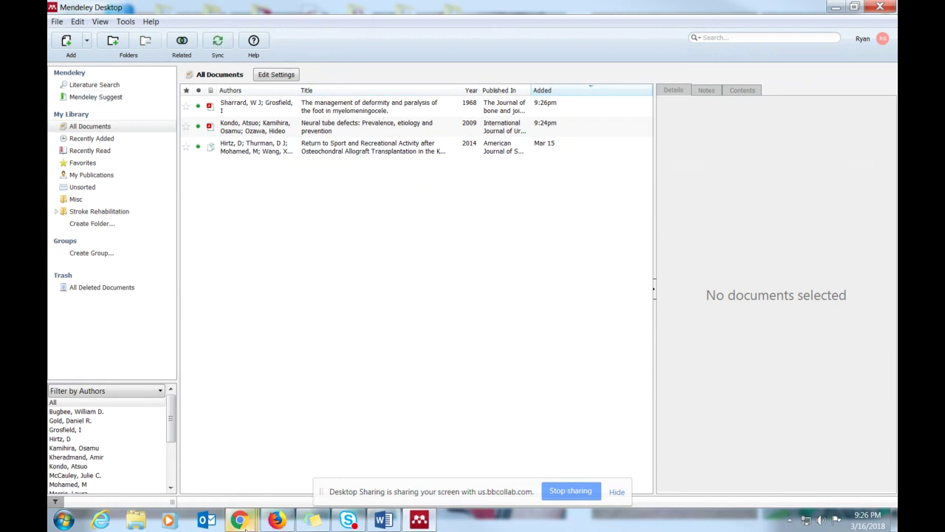
{"action": "mouse_move", "coordinate": [245, 528]}
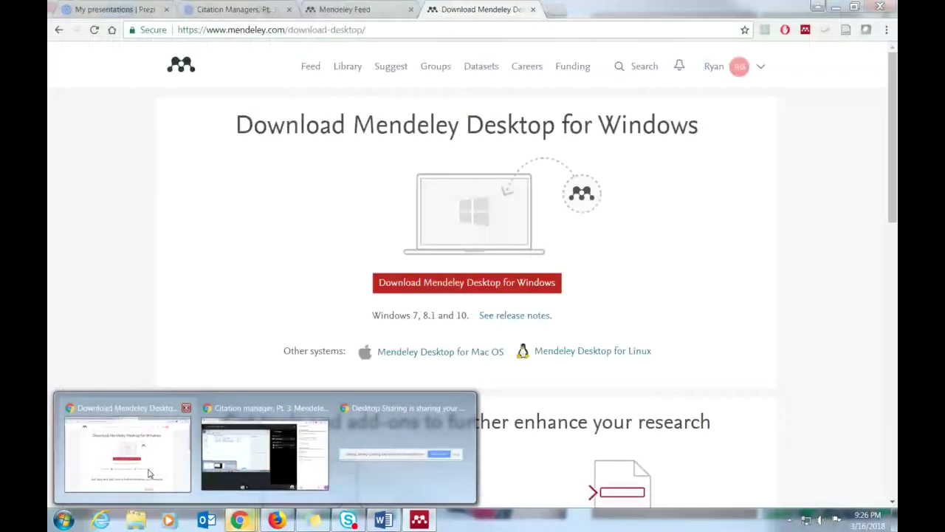
- In Chrome, go from the Mendeley Feed page to the online Mendeley library
{"action": "left_click", "coordinate": [153, 473]}
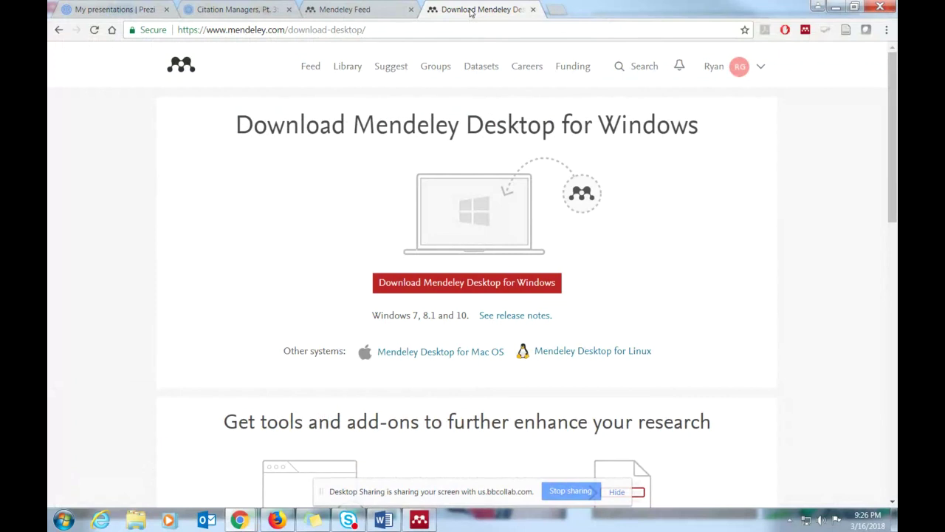
{"action": "left_click", "coordinate": [362, 9]}
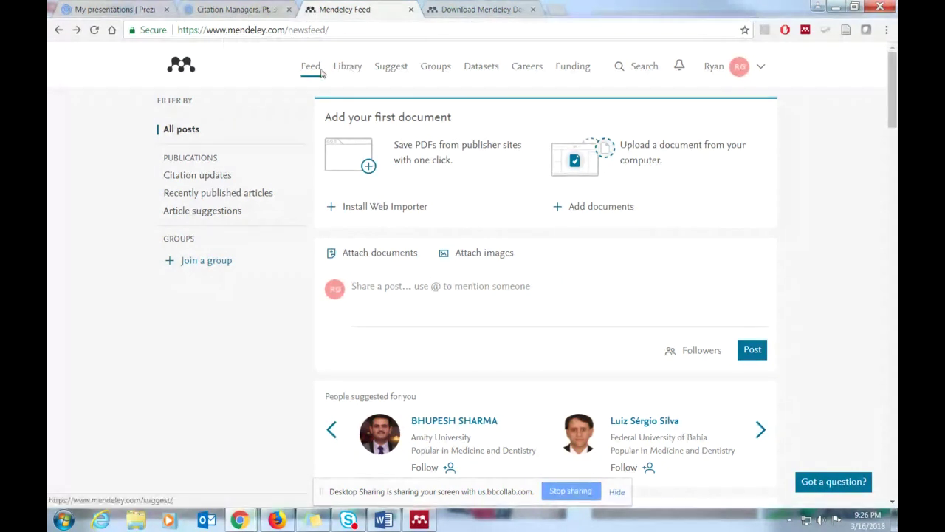
{"action": "left_click", "coordinate": [347, 67]}
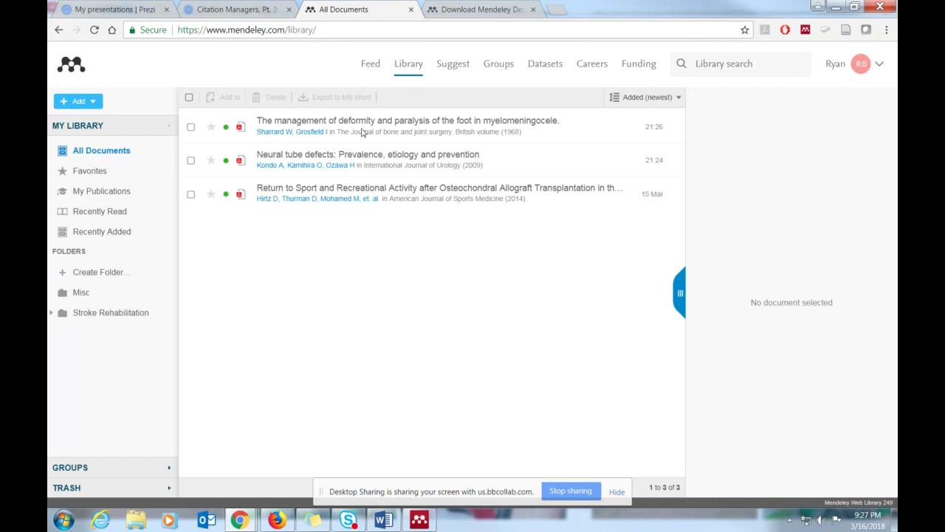
- Compare the online library with Mendeley Desktop, move Desktop aside, and start a blank browser tab
{"action": "left_click", "coordinate": [419, 520]}
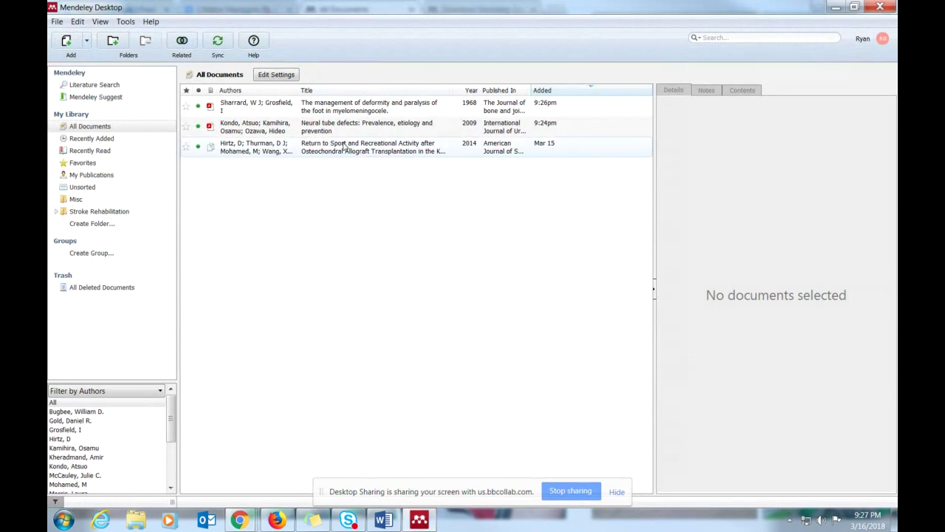
{"action": "left_click", "coordinate": [418, 520]}
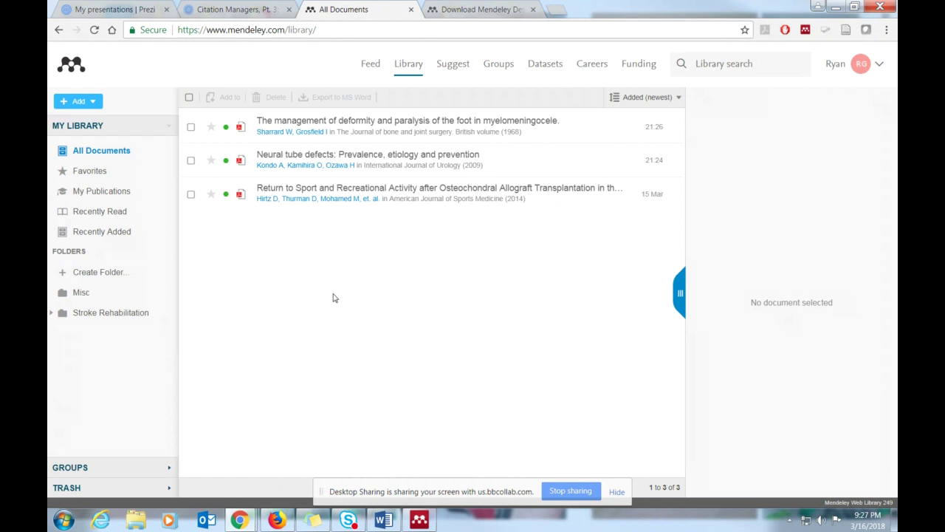
{"action": "left_click", "coordinate": [421, 521]}
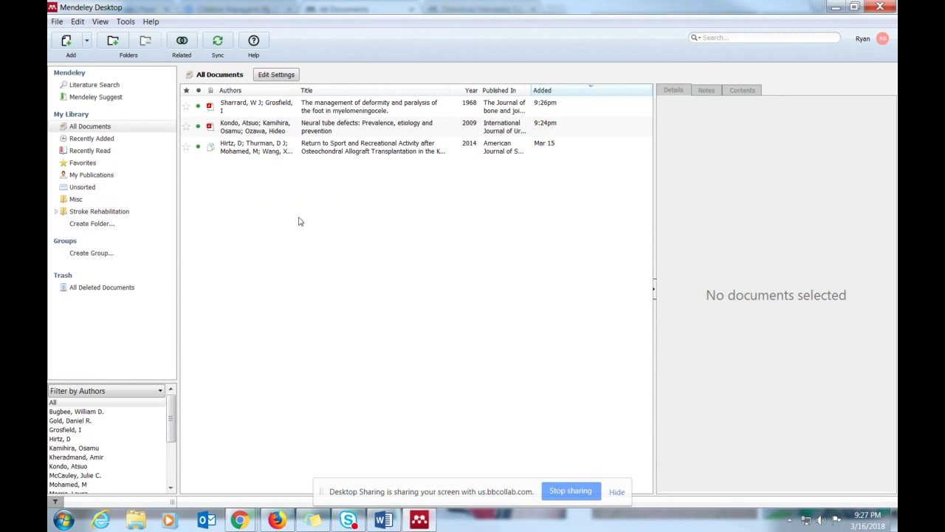
{"action": "left_click", "coordinate": [384, 519]}
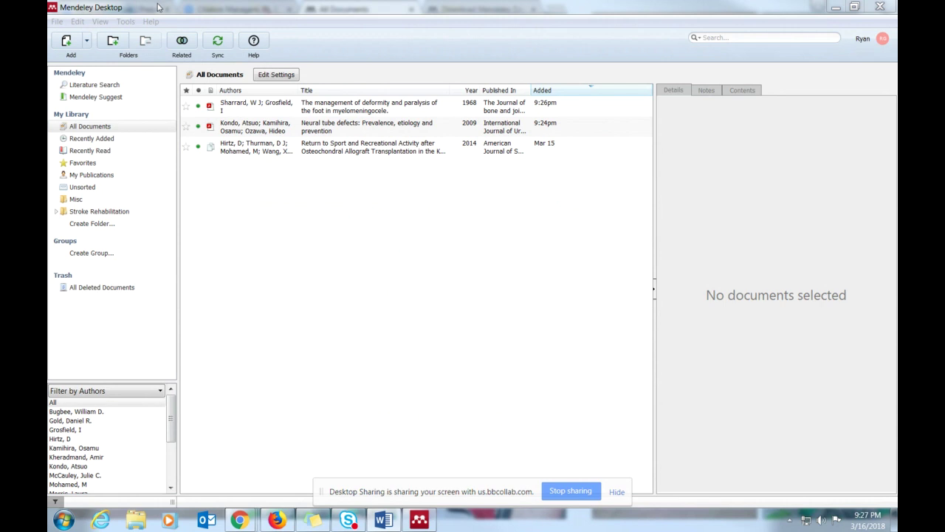
{"action": "left_click_drag", "start_coordinate": [159, 8], "coordinate": [896, 37]}
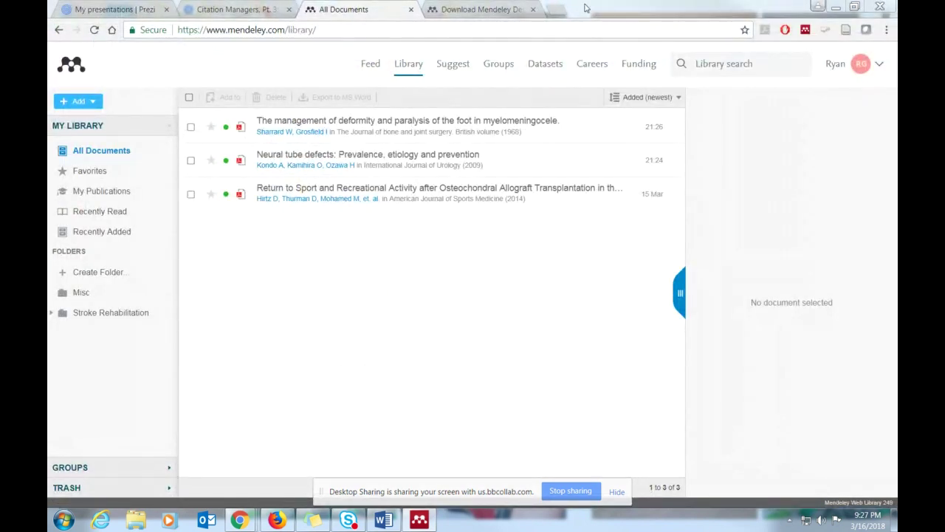
{"action": "left_click", "coordinate": [557, 11]}
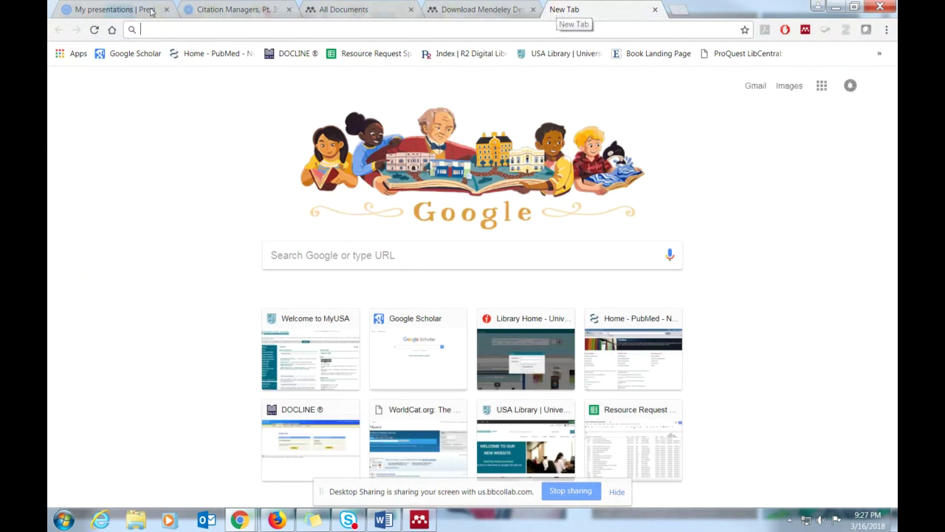
- Search the USA Library website for 'virtual reality rehabilitation'
{"action": "left_click", "coordinate": [542, 57]}
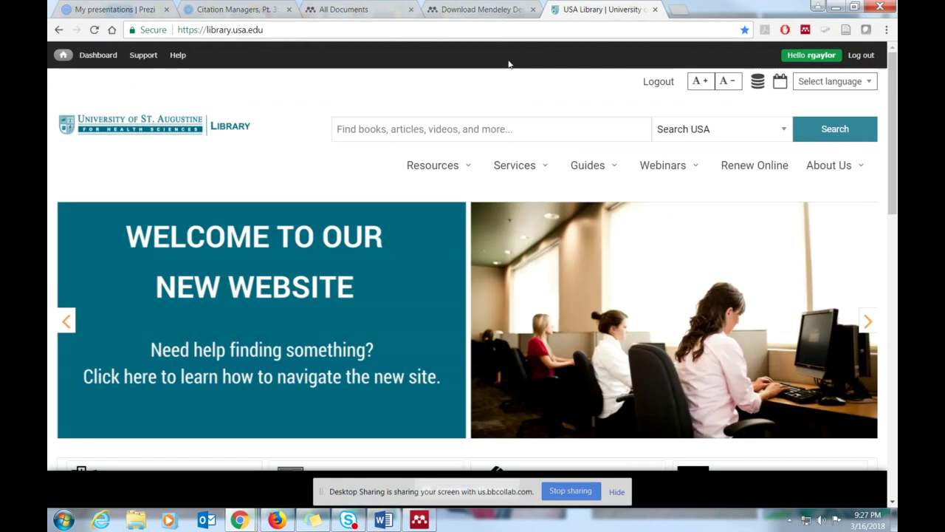
{"action": "left_click", "coordinate": [860, 56]}
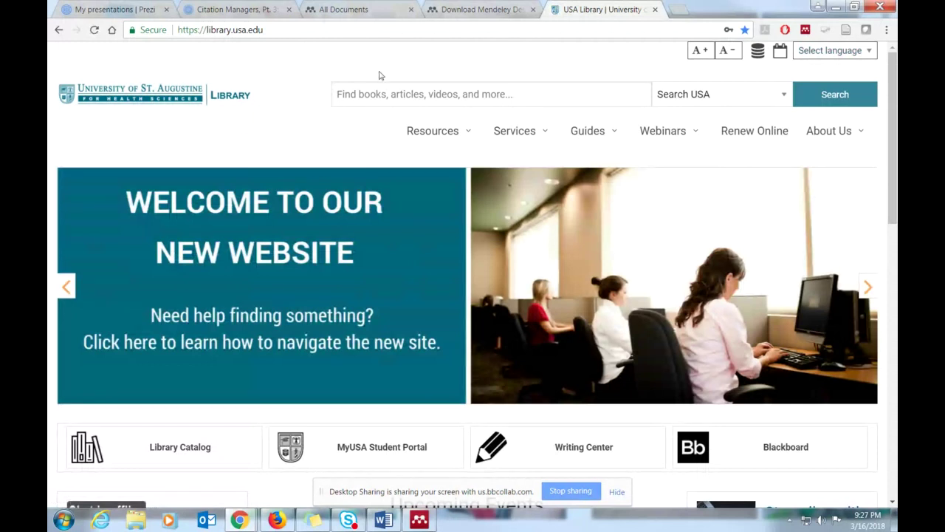
{"action": "left_click", "coordinate": [375, 96]}
{"action": "type", "text": "v"}
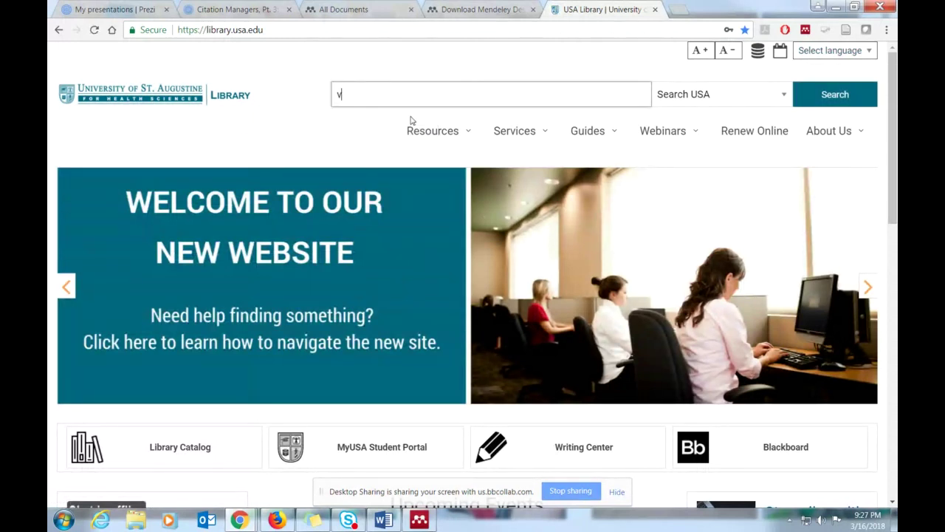
{"action": "type", "text": "irtual real"}
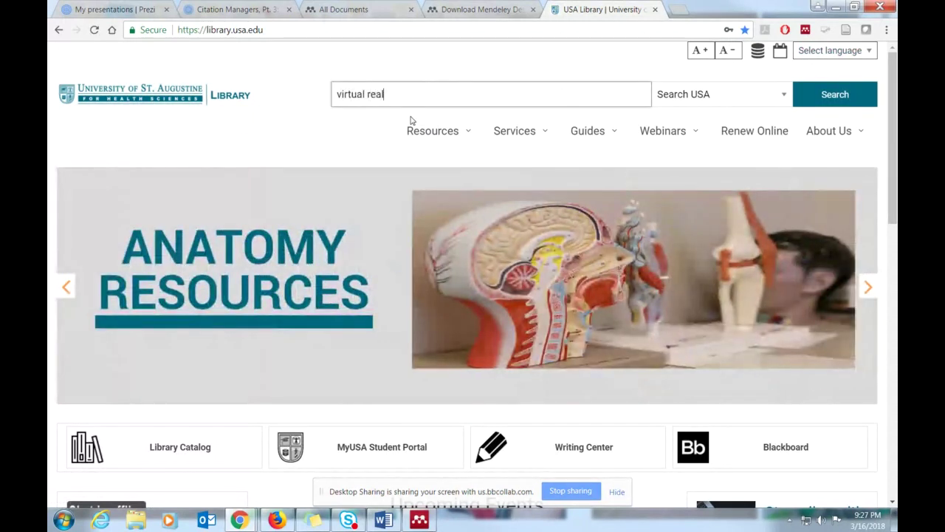
{"action": "type", "text": "ity rehabiul"}
{"action": "key", "text": "BackSpace"}
{"action": "key", "text": "BackSpace"}
{"action": "type", "text": "ilitation"}
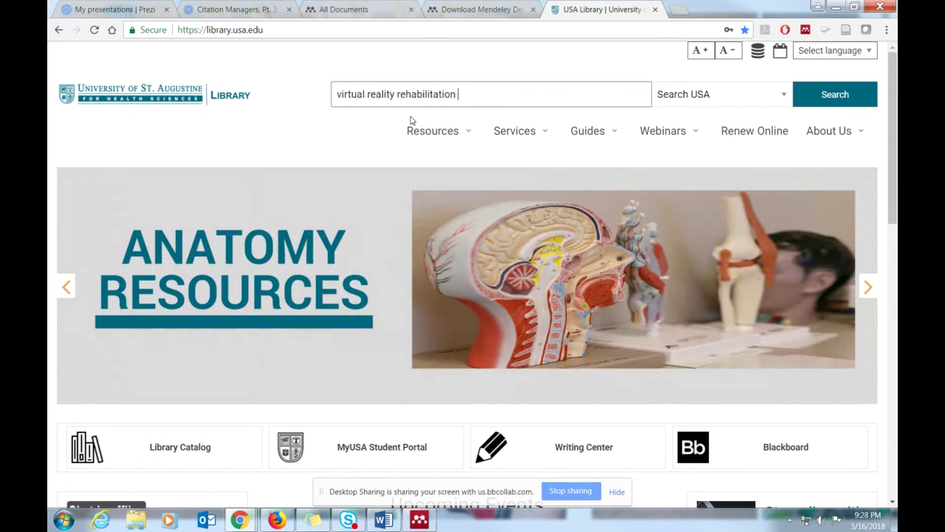
{"action": "key", "text": "Return"}
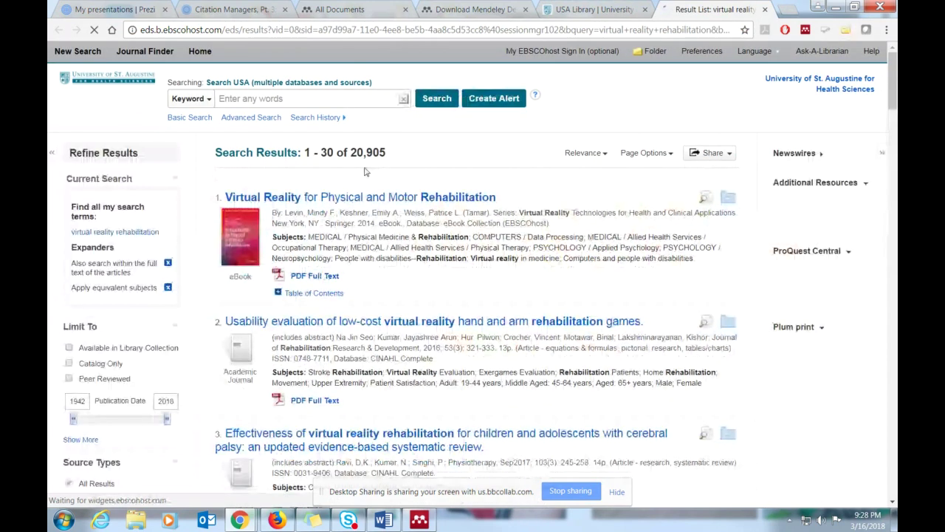
- Open result 3, the 2017 Physiotherapy review on virtual reality rehabilitation for children with cerebral palsy
{"action": "scroll", "coordinate": [408, 260], "scroll_direction": "down", "scroll_amount": 1}
{"action": "scroll", "coordinate": [409, 260], "scroll_direction": "down", "scroll_amount": 9}
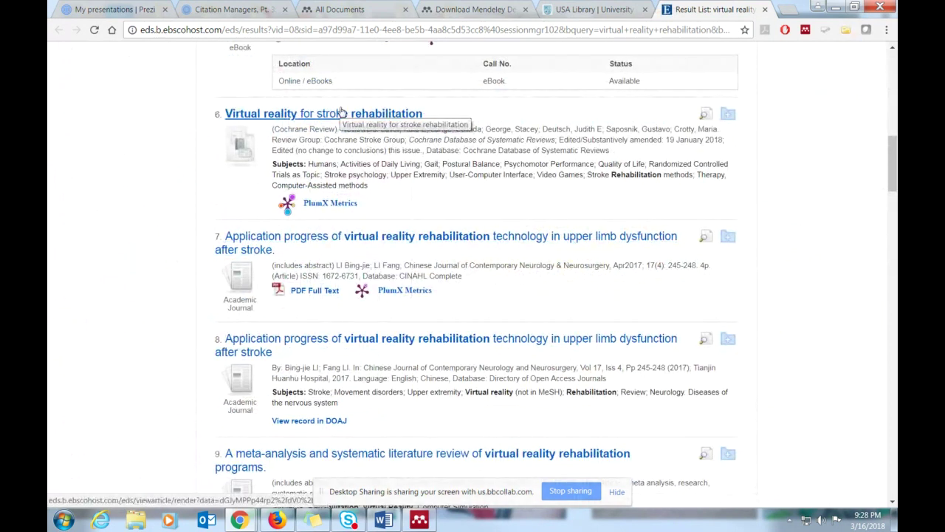
{"action": "scroll", "coordinate": [471, 263], "scroll_direction": "down", "scroll_amount": 1}
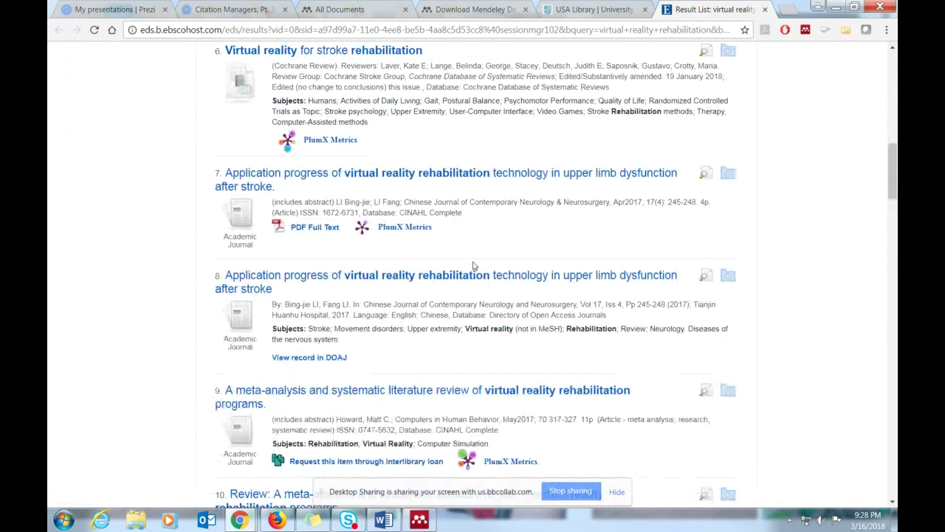
{"action": "scroll", "coordinate": [416, 285], "scroll_direction": "down", "scroll_amount": 4}
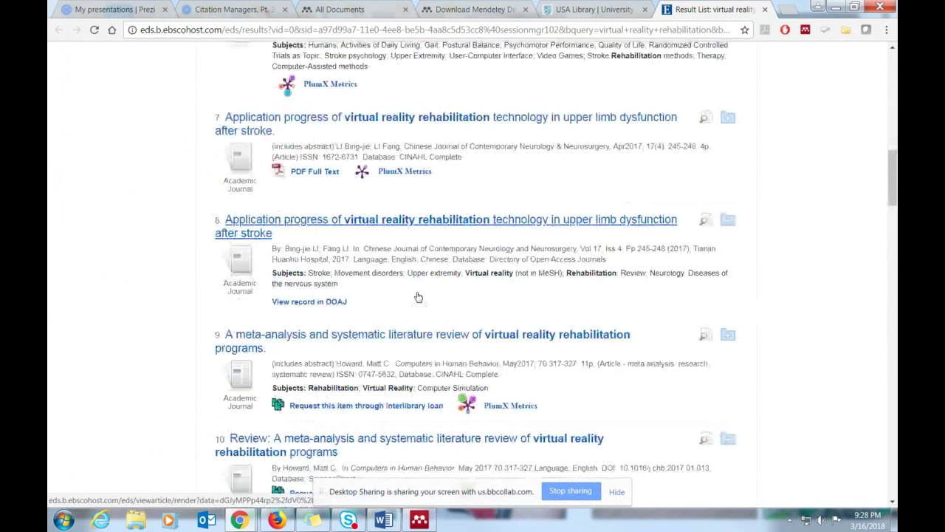
{"action": "scroll", "coordinate": [417, 296], "scroll_direction": "down", "scroll_amount": 3}
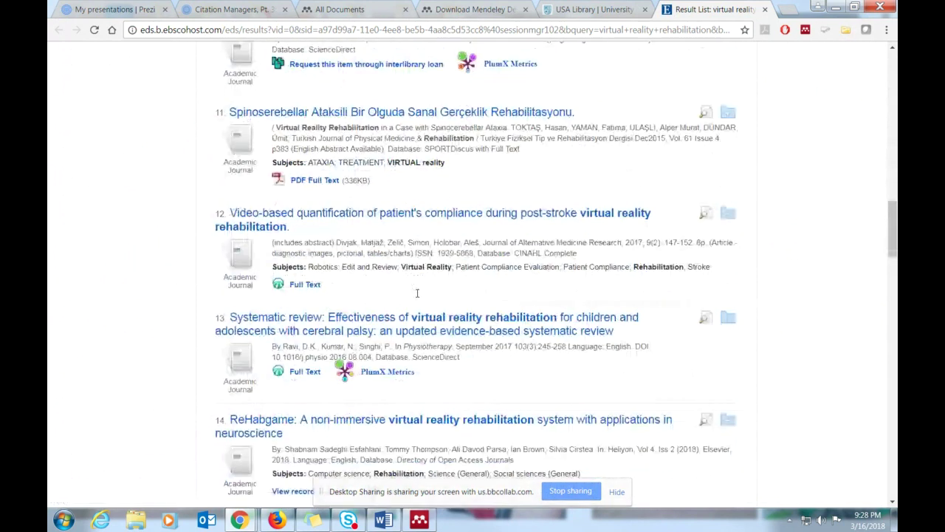
{"action": "scroll", "coordinate": [417, 296], "scroll_direction": "up", "scroll_amount": 12}
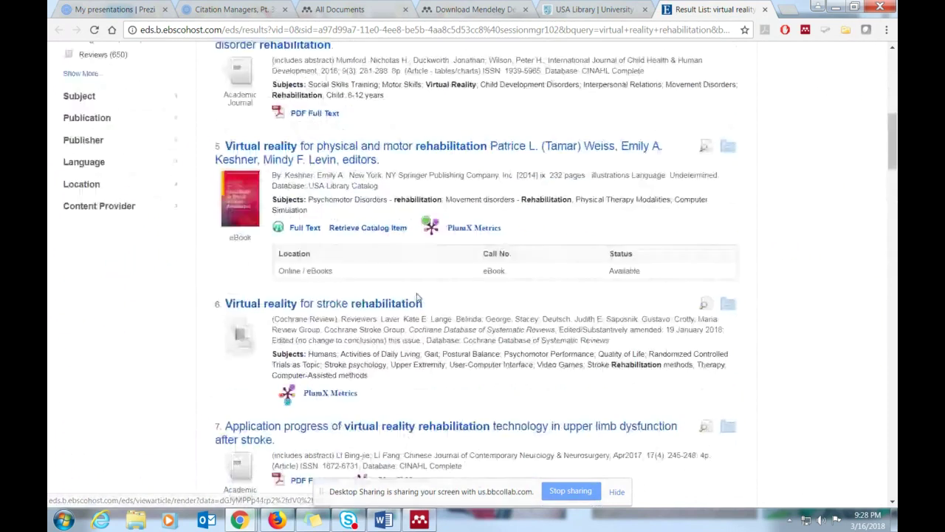
{"action": "scroll", "coordinate": [416, 294], "scroll_direction": "up", "scroll_amount": 4}
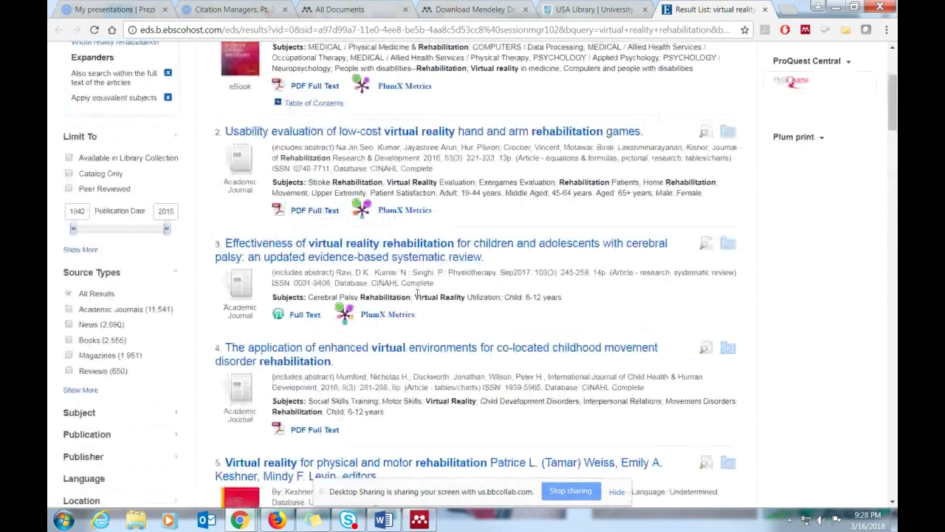
{"action": "left_click", "coordinate": [362, 251]}
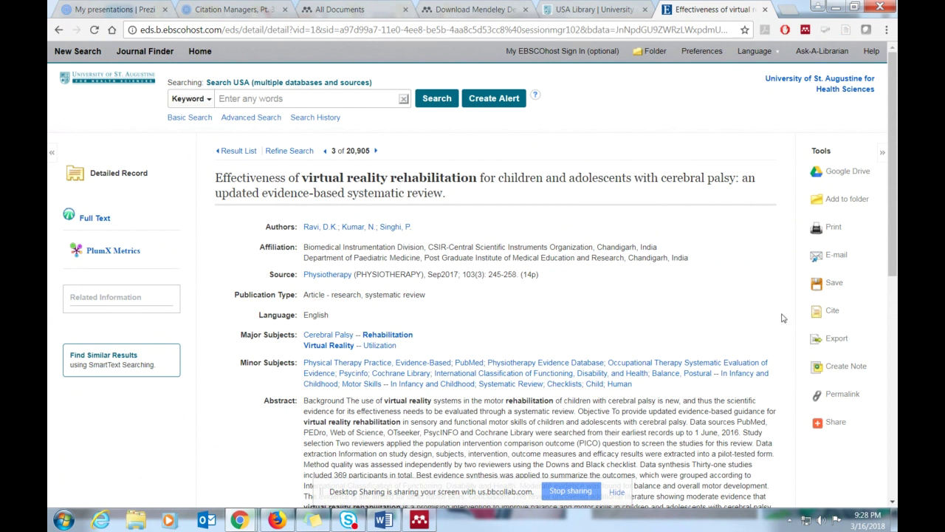
- Export the EBSCO record's citation in RIS format as delivery (20).ris and open it in Mendeley
{"action": "left_click", "coordinate": [834, 341]}
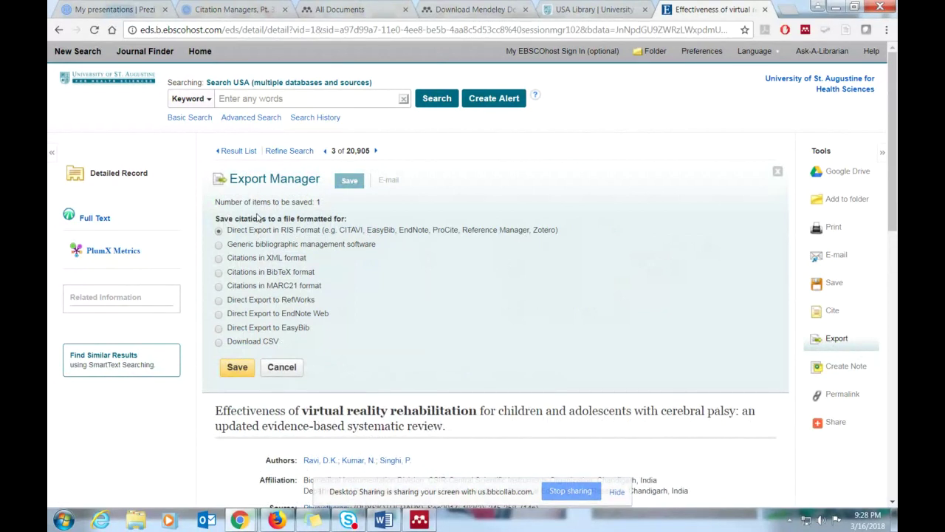
{"action": "left_click", "coordinate": [239, 367]}
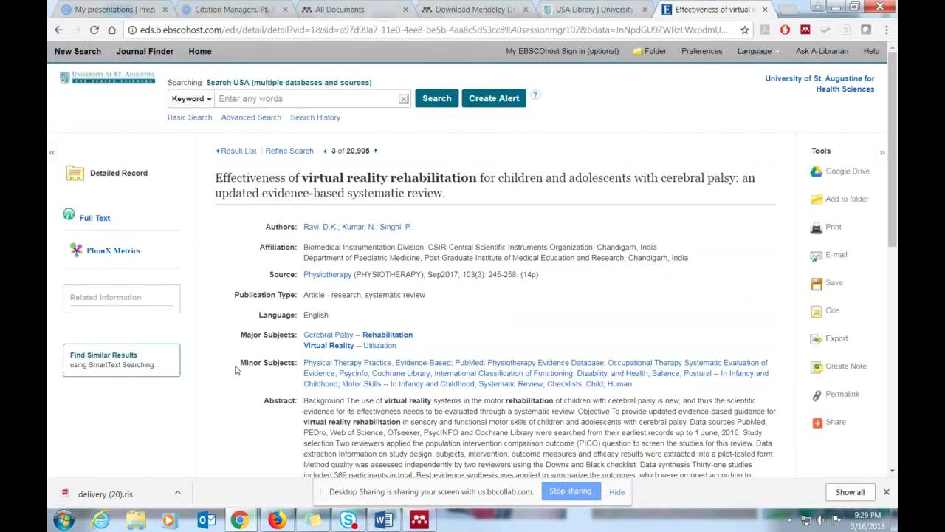
{"action": "left_click", "coordinate": [97, 495]}
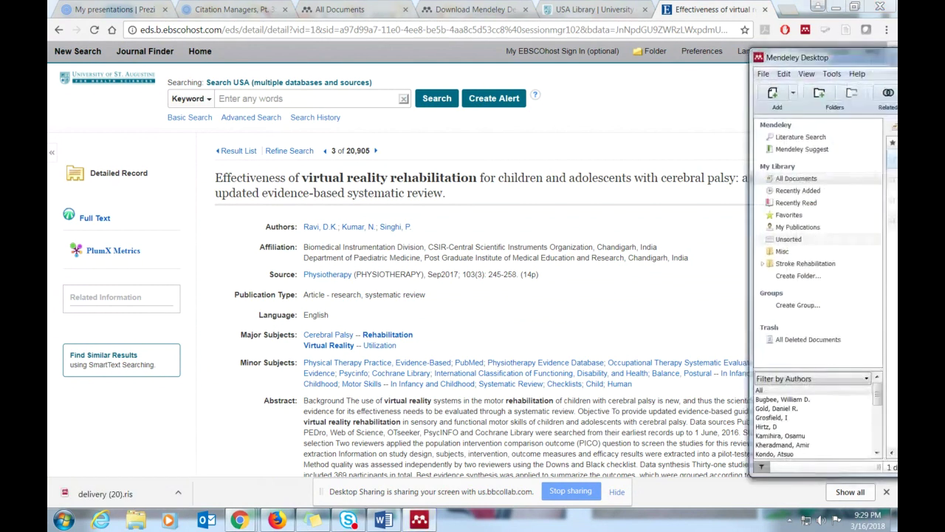
- Compare Mendeley with the EBSCO record's author line, then sync the library with Mendeley Web
{"action": "left_click_drag", "start_coordinate": [893, 58], "coordinate": [383, 47]}
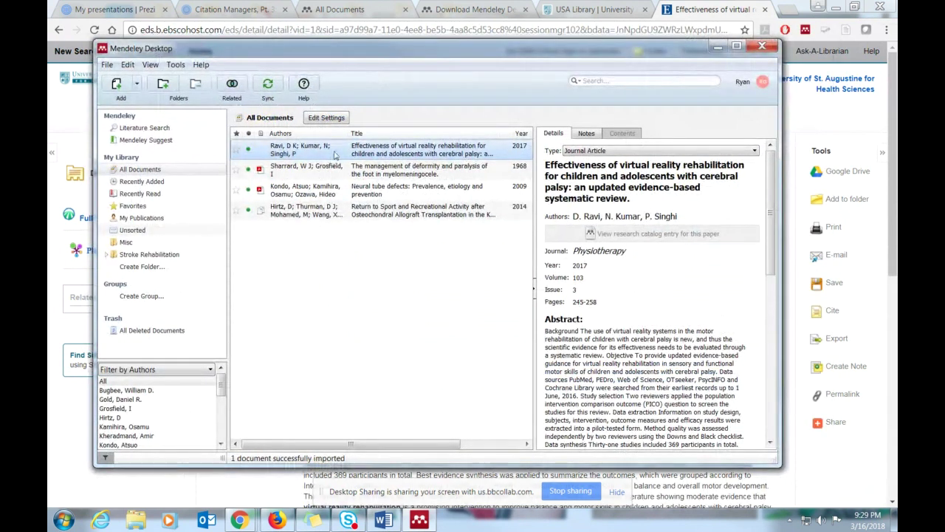
{"action": "left_click_drag", "start_coordinate": [366, 45], "coordinate": [897, 38]}
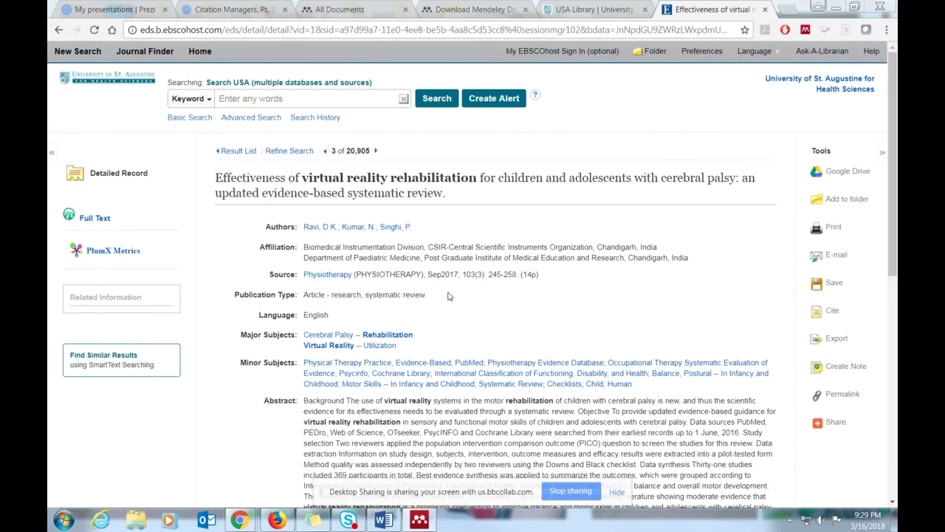
{"action": "left_click_drag", "start_coordinate": [436, 227], "coordinate": [301, 231]}
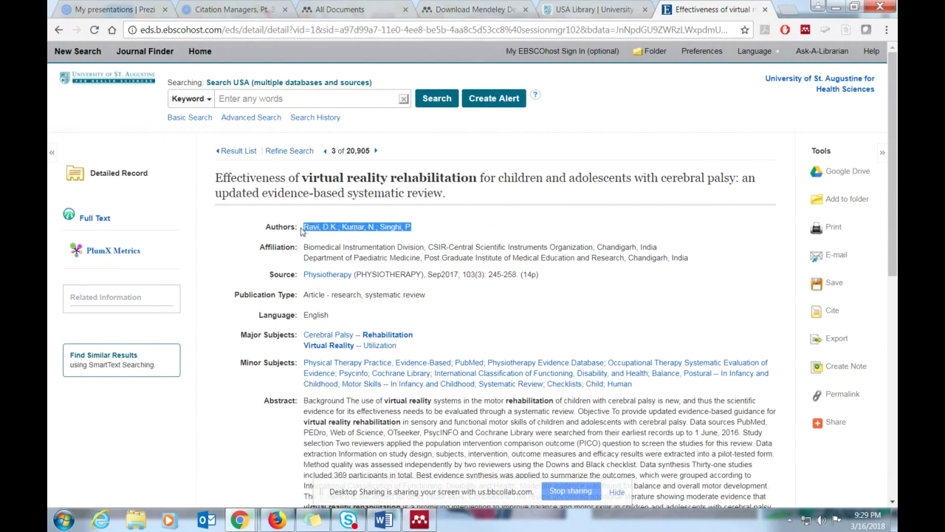
{"action": "left_click_drag", "start_coordinate": [944, 37], "coordinate": [411, 60]}
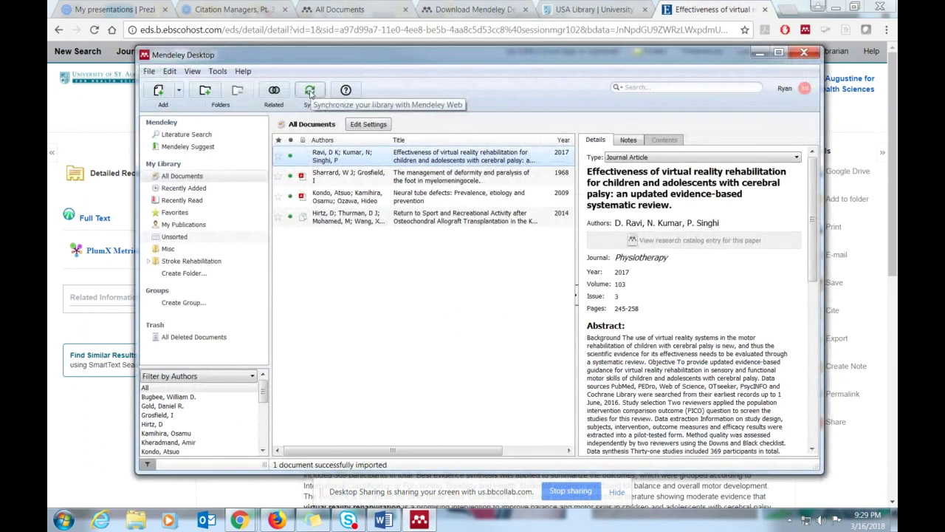
{"action": "left_click", "coordinate": [310, 92]}
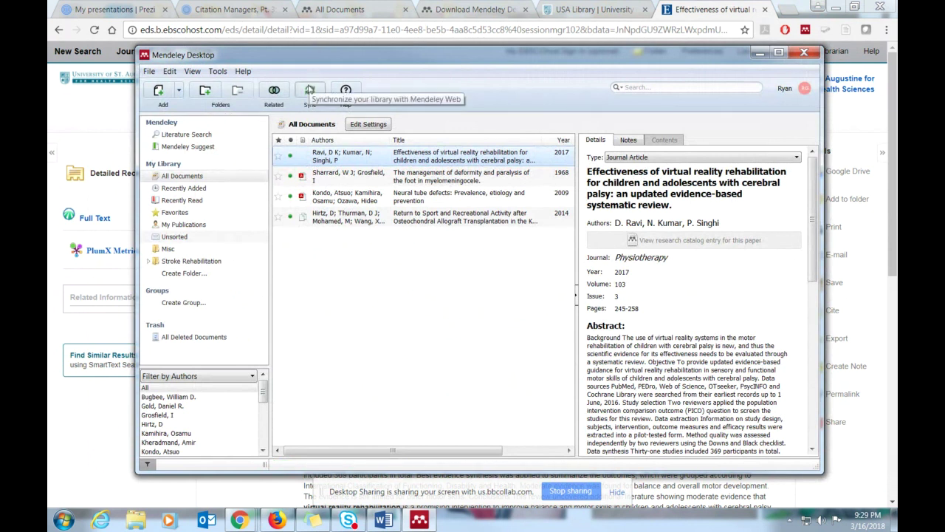
{"action": "left_click_drag", "start_coordinate": [415, 59], "coordinate": [277, 33]}
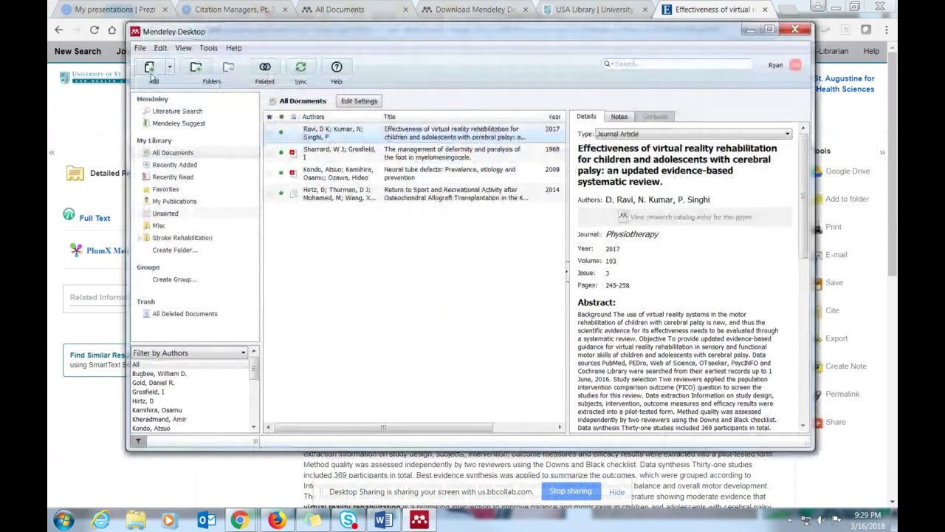
- Add the block of PDFs from the Mendeley Examples folder, bringing the library to eight documents
{"action": "left_click", "coordinate": [151, 74]}
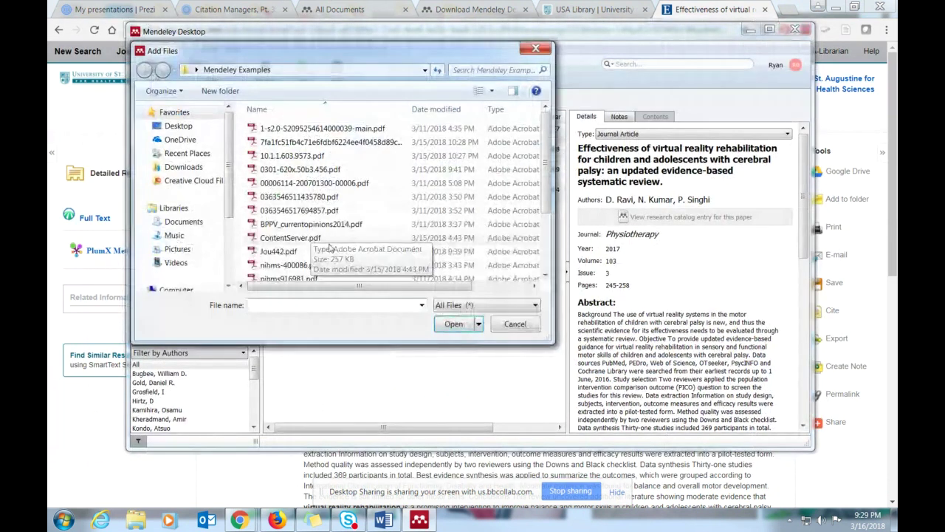
{"action": "left_click_drag", "start_coordinate": [246, 190], "coordinate": [410, 279]}
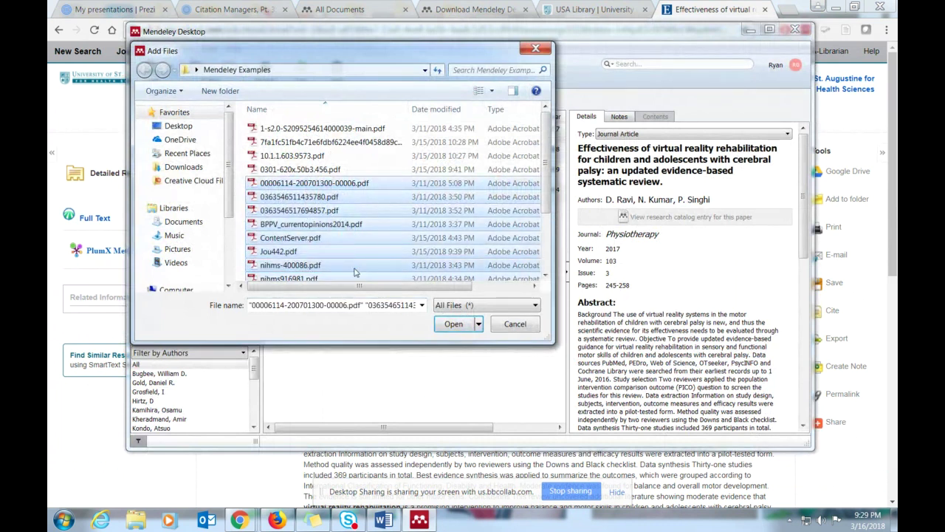
{"action": "scroll", "coordinate": [387, 246], "scroll_direction": "down", "scroll_amount": 1}
{"action": "scroll", "coordinate": [387, 246], "scroll_direction": "down", "scroll_amount": 1}
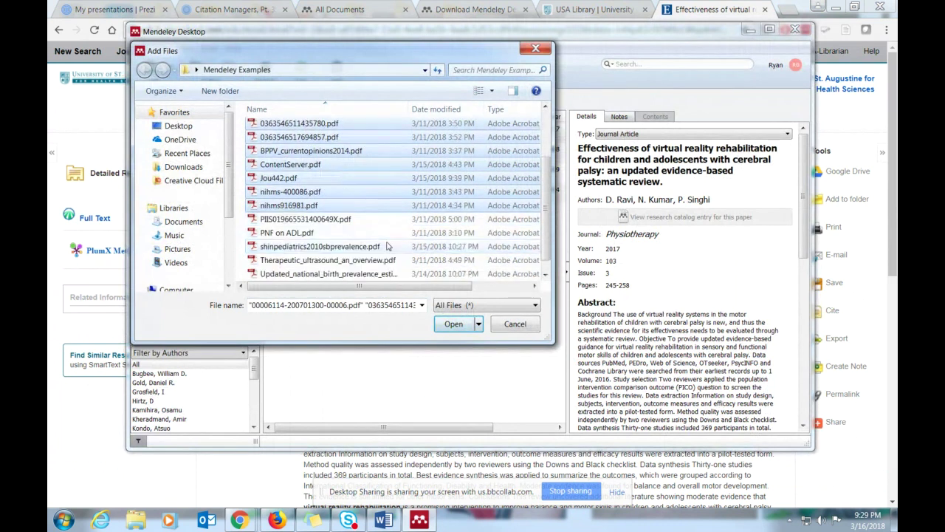
{"action": "left_click", "coordinate": [455, 328]}
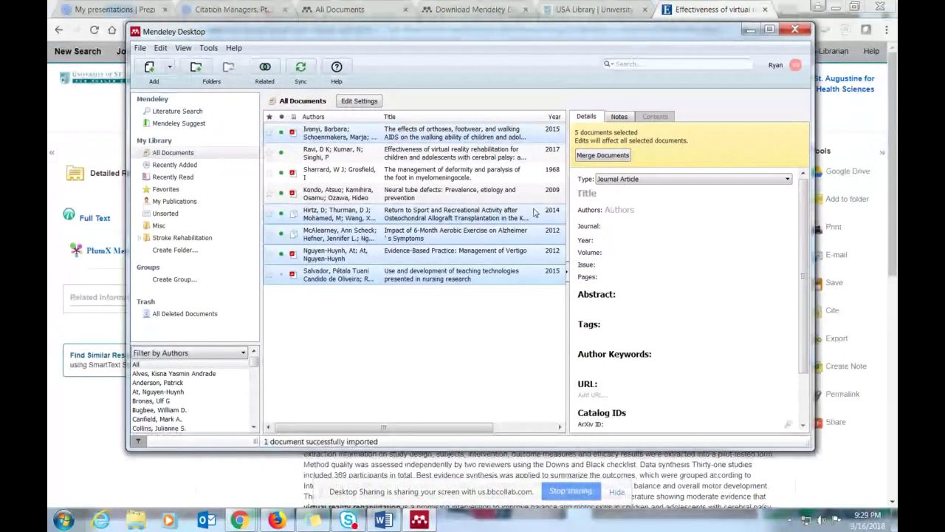
- Maximize Mendeley, glance at the Notes tab, and start merging the five selected documents
{"action": "left_click", "coordinate": [771, 30]}
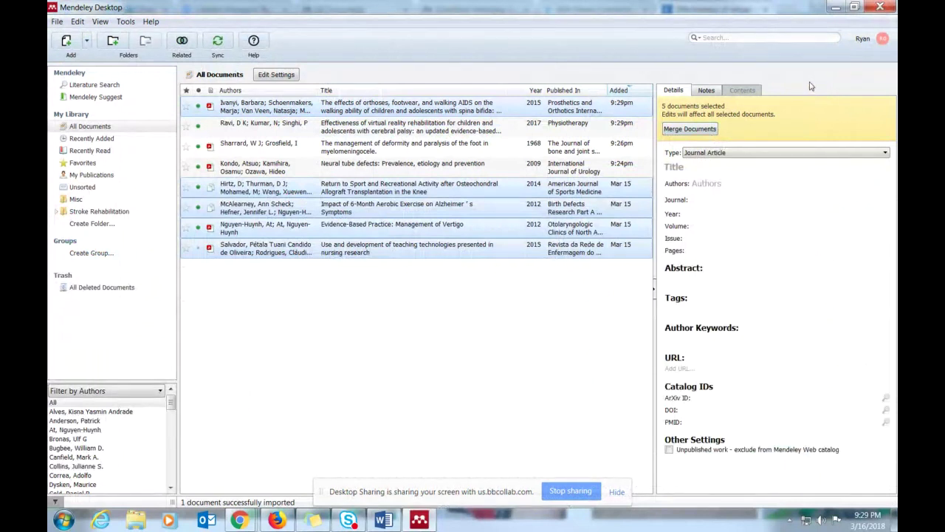
{"action": "left_click", "coordinate": [709, 94]}
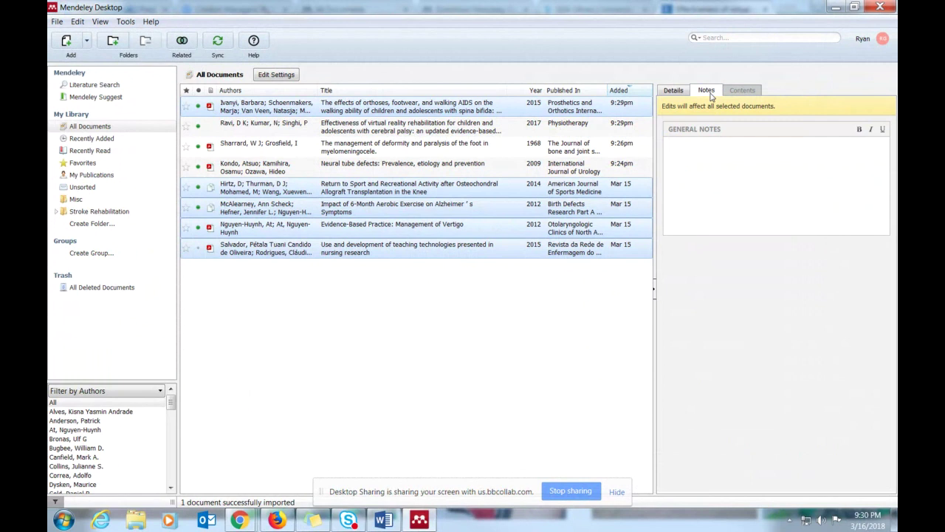
{"action": "left_click", "coordinate": [674, 91]}
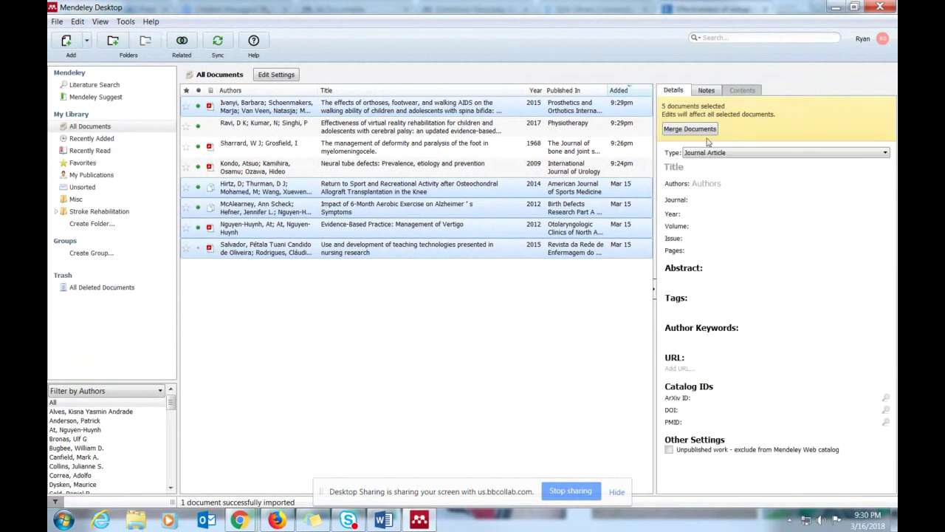
{"action": "left_click", "coordinate": [705, 134]}
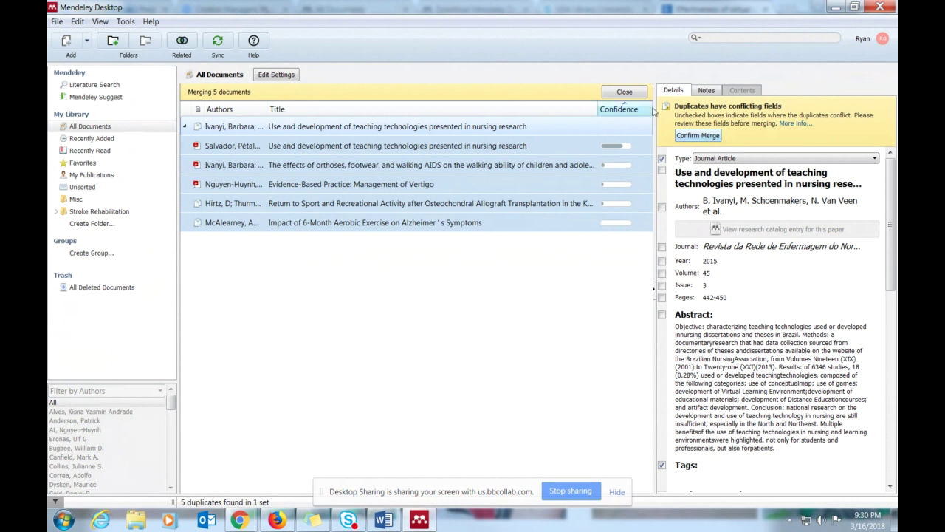
- Cancel the merge, review details of five articles in turn, and restore the window size
{"action": "left_click", "coordinate": [629, 93]}
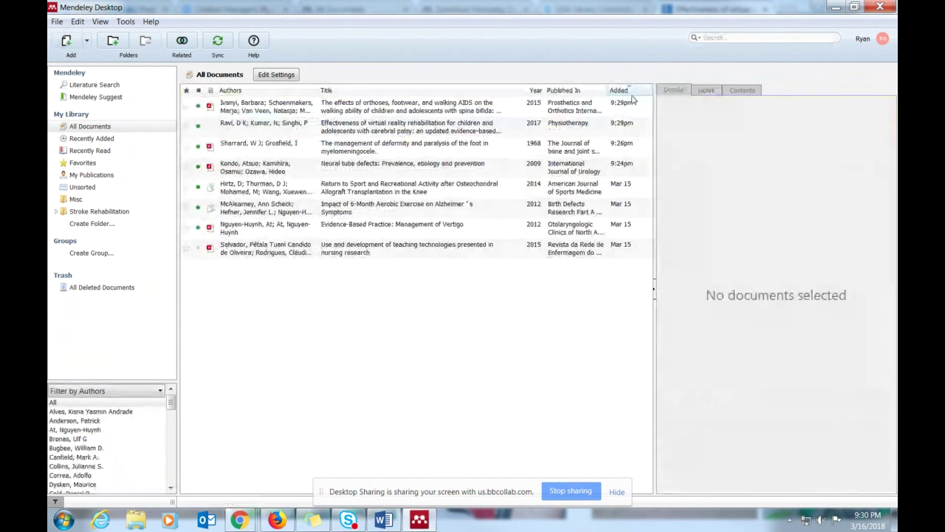
{"action": "left_click", "coordinate": [265, 185]}
{"action": "left_click", "coordinate": [260, 167]}
{"action": "left_click", "coordinate": [255, 126]}
{"action": "left_click", "coordinate": [250, 107]}
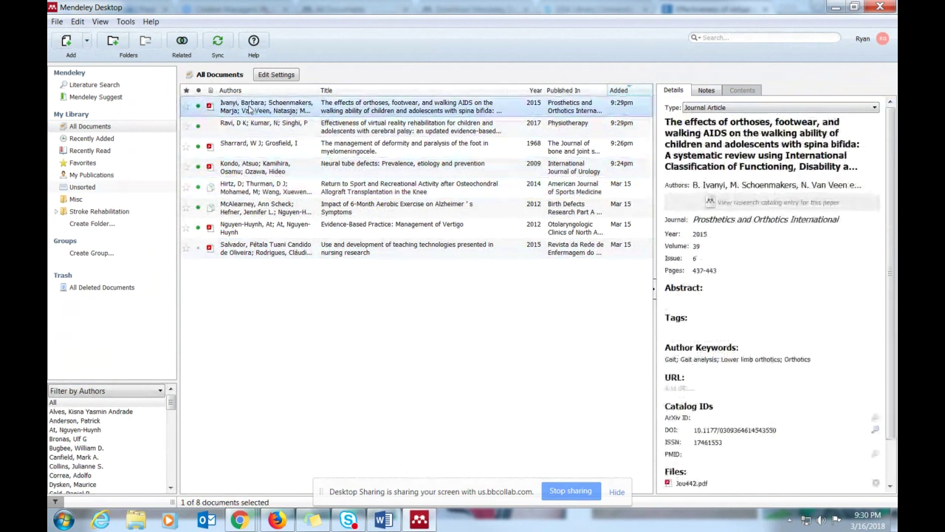
{"action": "left_click", "coordinate": [267, 251]}
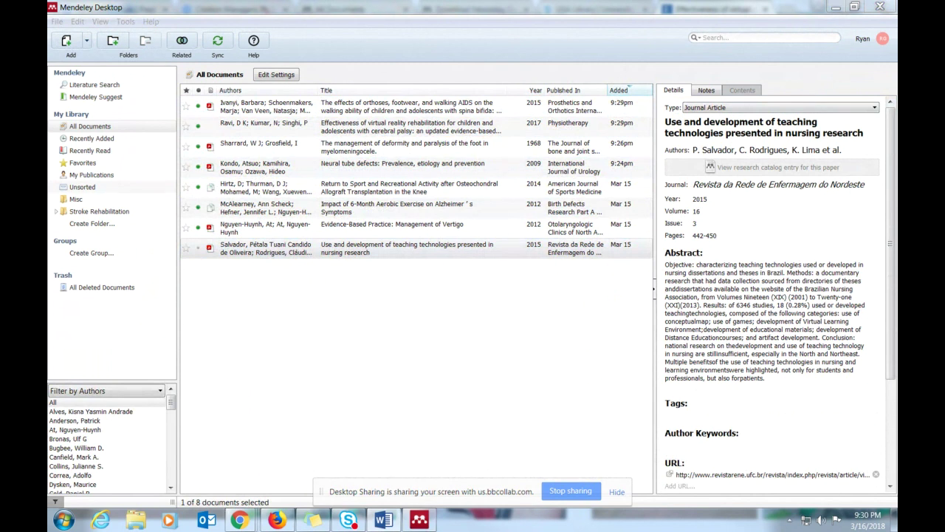
{"action": "left_click", "coordinate": [624, 7]}
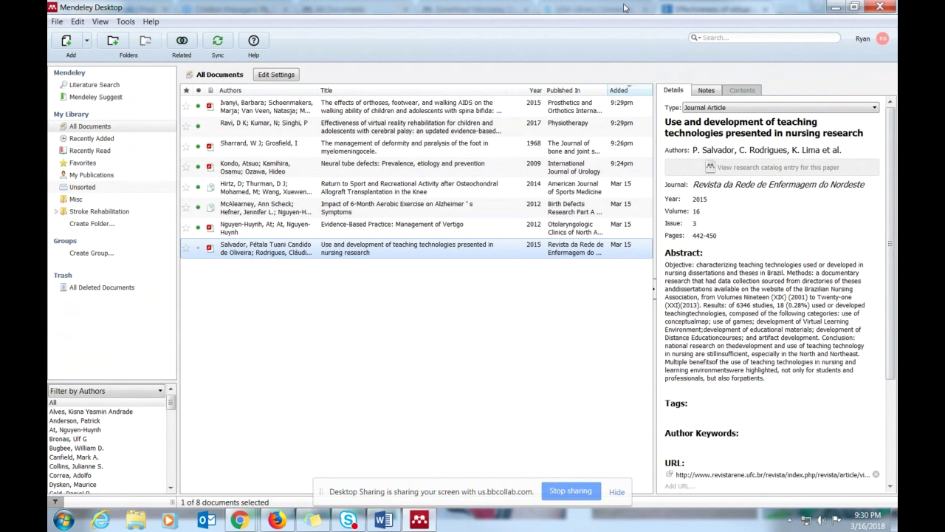
{"action": "left_click_drag", "start_coordinate": [624, 7], "coordinate": [554, 39]}
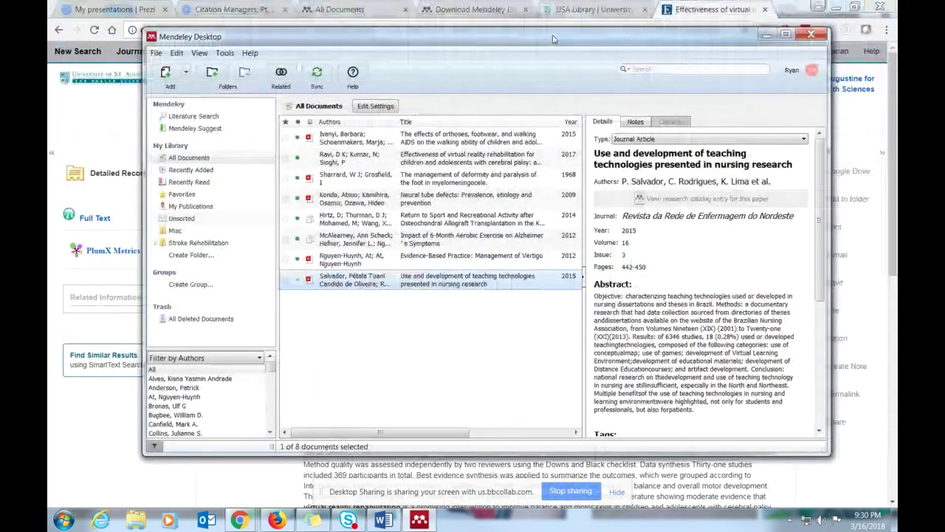
- Close Mendeley and the EBSCO tab, then open PubMed from the library's Databases list
{"action": "left_click", "coordinate": [810, 34]}
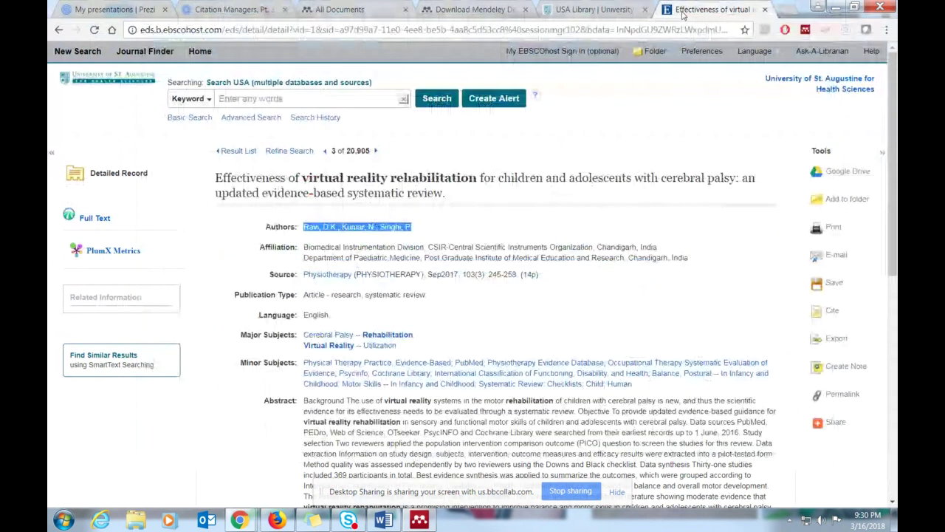
{"action": "left_click", "coordinate": [81, 51]}
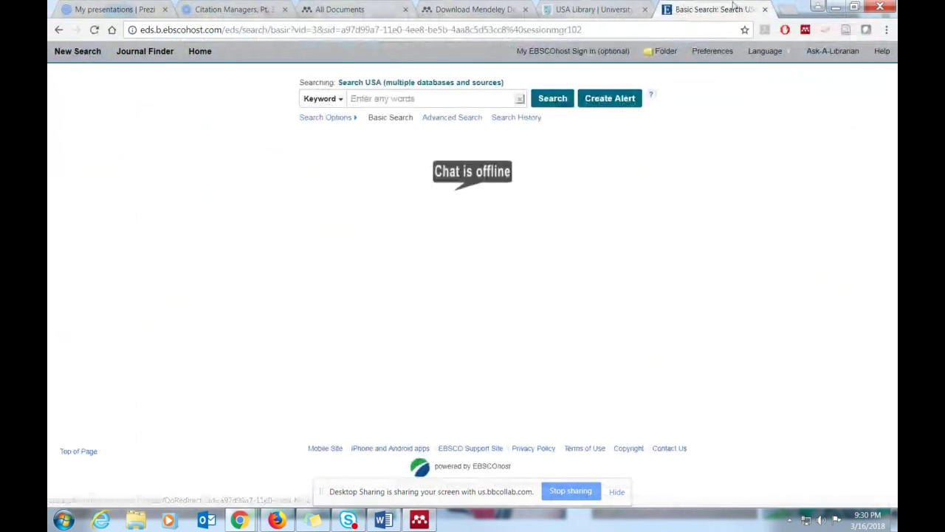
{"action": "left_click", "coordinate": [766, 9]}
{"action": "mouse_move", "coordinate": [439, 132]}
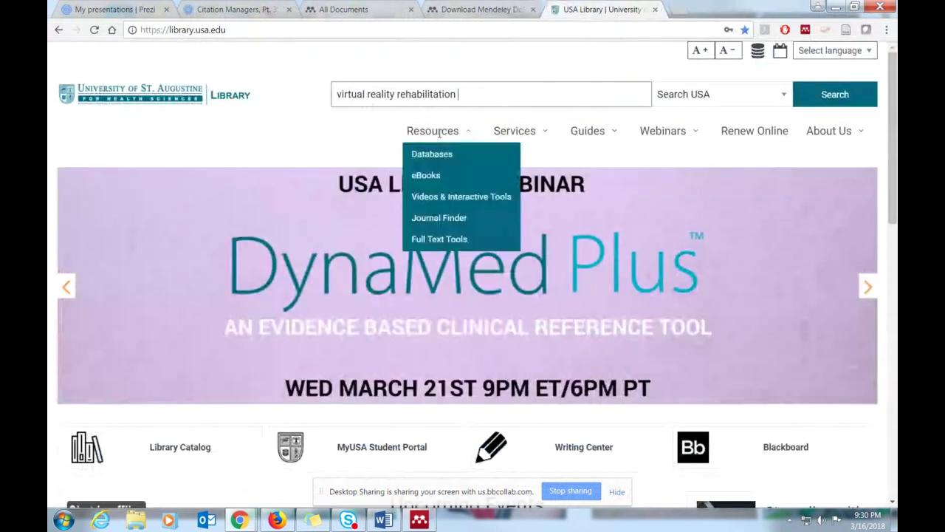
{"action": "left_click", "coordinate": [435, 163]}
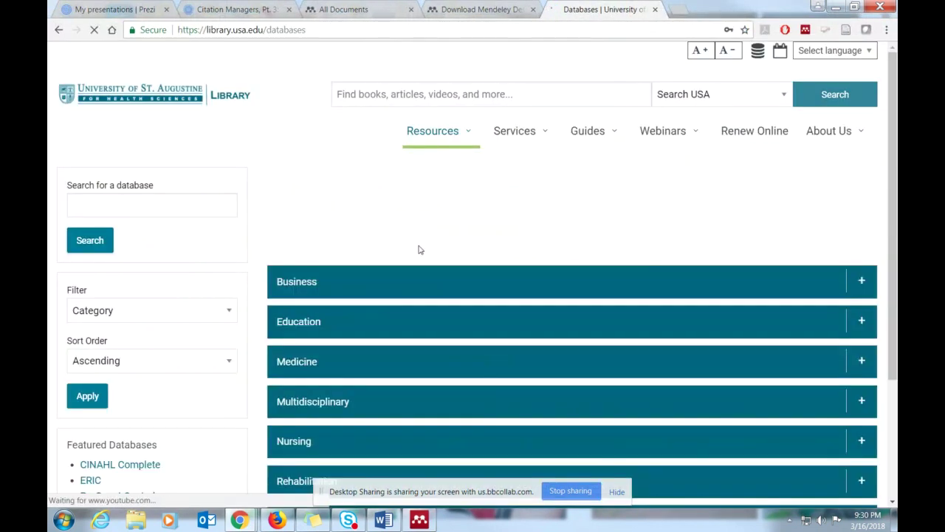
{"action": "scroll", "coordinate": [418, 249], "scroll_direction": "down", "scroll_amount": 2}
{"action": "scroll", "coordinate": [348, 128], "scroll_direction": "up", "scroll_amount": 1}
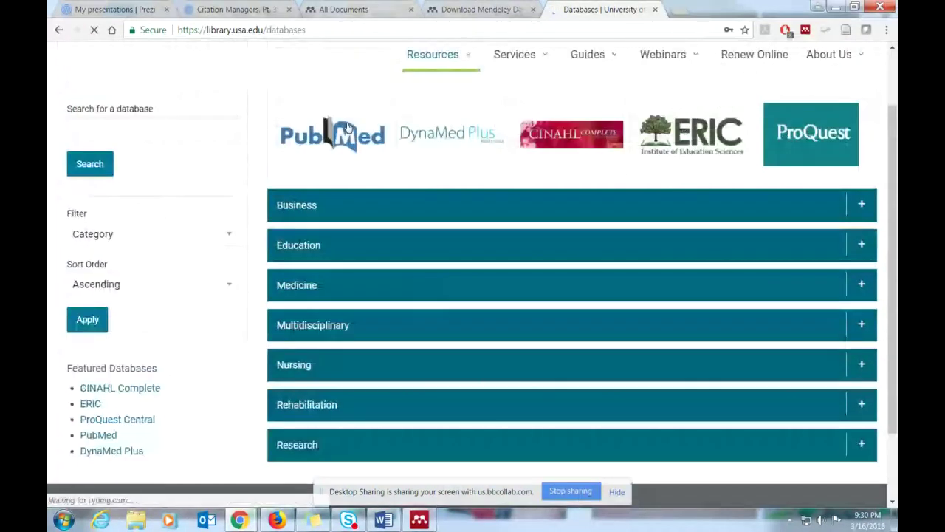
{"action": "left_click", "coordinate": [347, 128]}
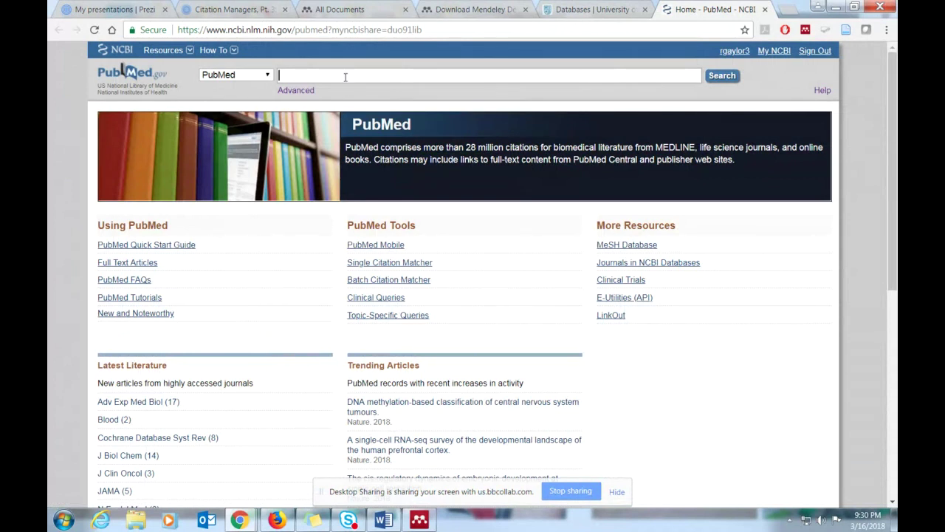
- Search PubMed for 'virtual reality', tick the first result, and open the stroke rehabilitation review's abstract
{"action": "type", "text": "irtual"}
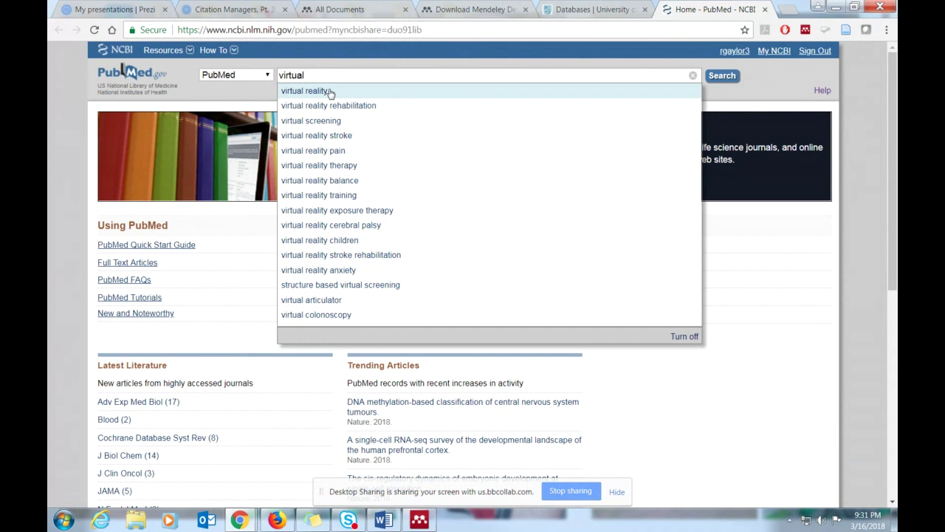
{"action": "left_click", "coordinate": [330, 92]}
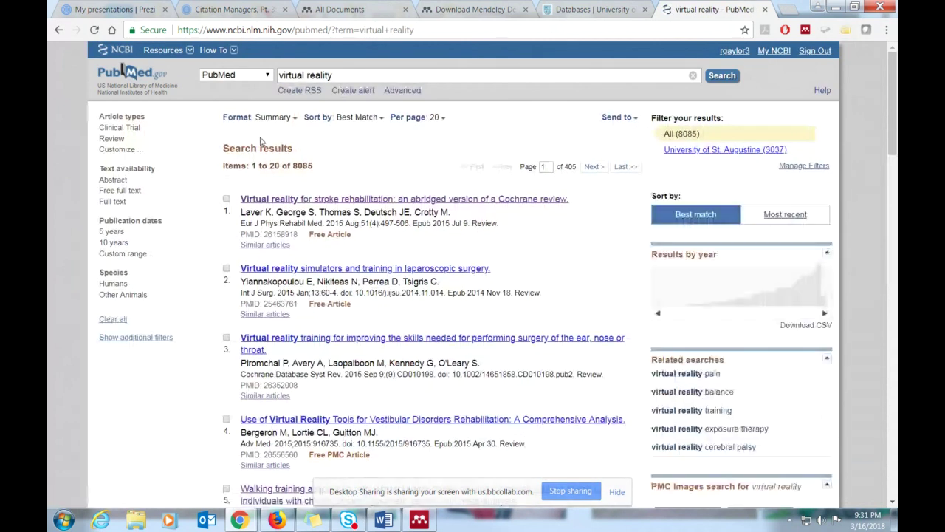
{"action": "left_click", "coordinate": [226, 199]}
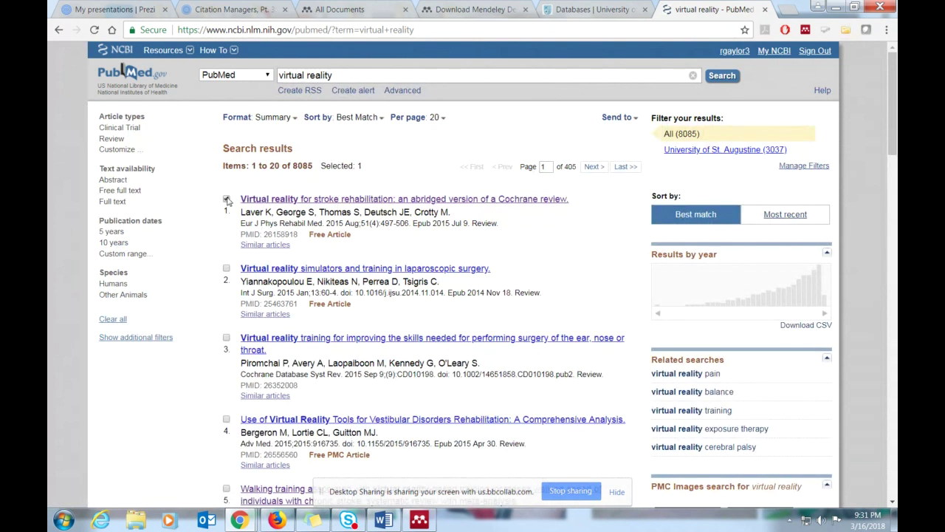
{"action": "left_click", "coordinate": [321, 199]}
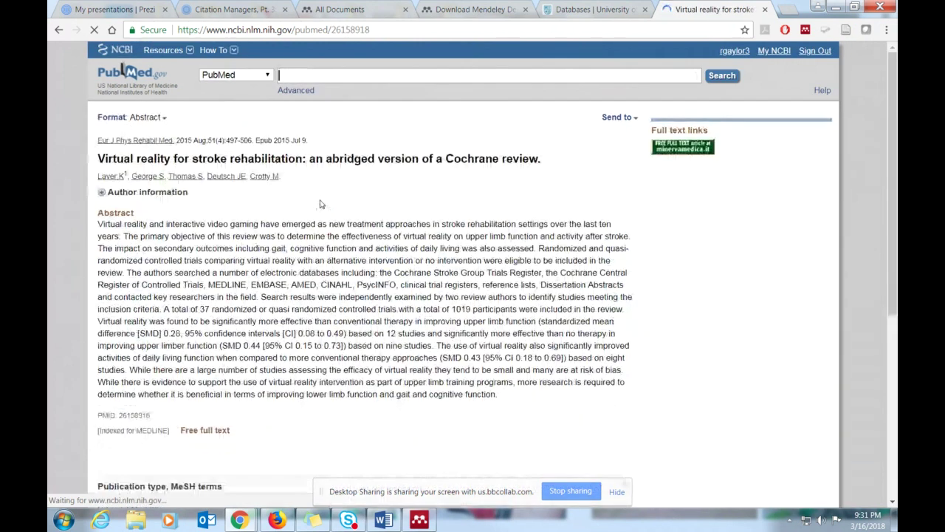
- Export the article to a citation manager and open the downloaded citations (1).nbib file
{"action": "left_click", "coordinate": [752, 199]}
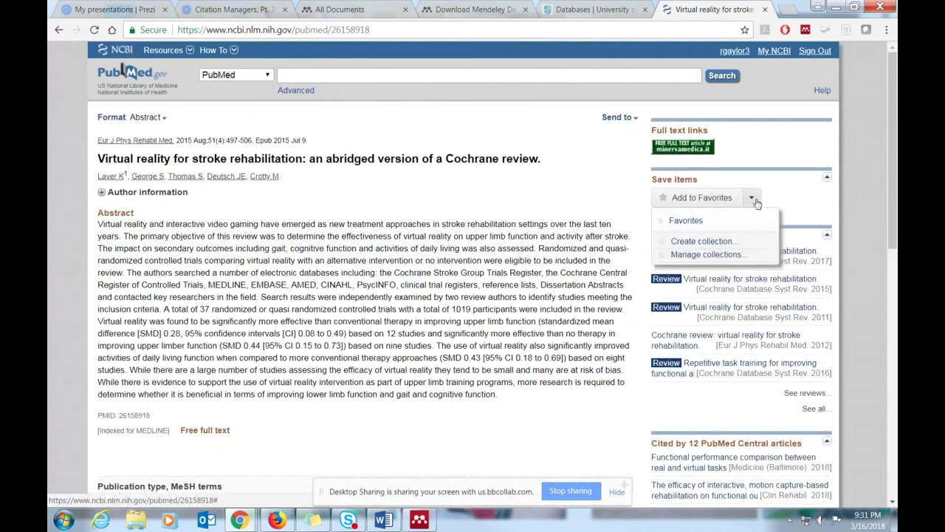
{"action": "left_click", "coordinate": [631, 118]}
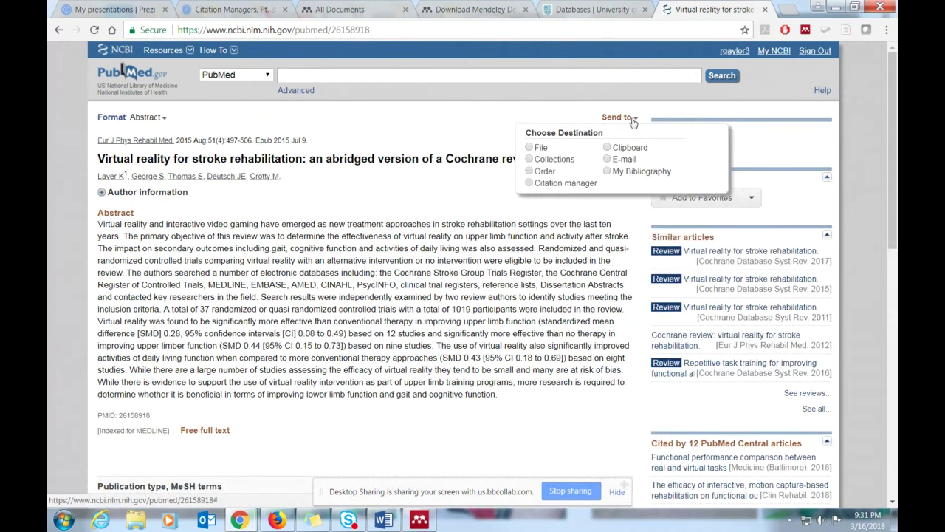
{"action": "left_click", "coordinate": [529, 184]}
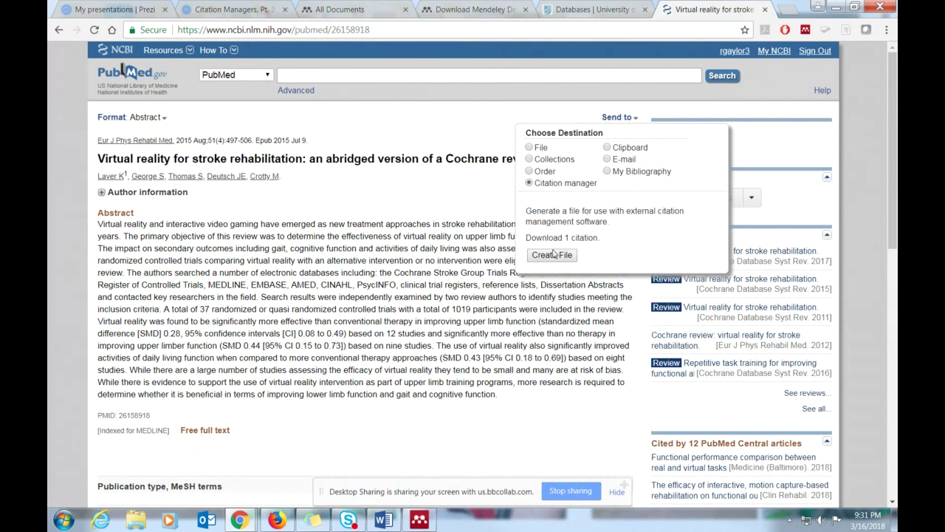
{"action": "left_click", "coordinate": [554, 255]}
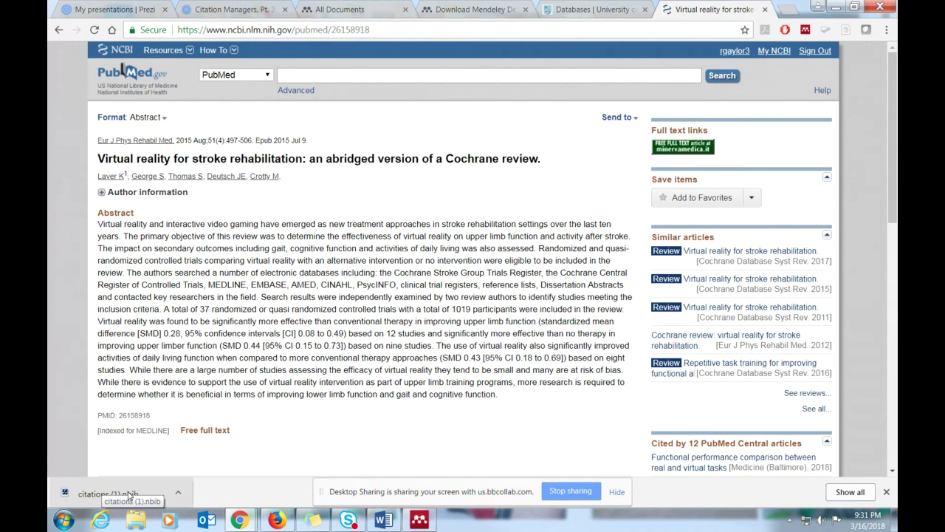
{"action": "left_click", "coordinate": [129, 495]}
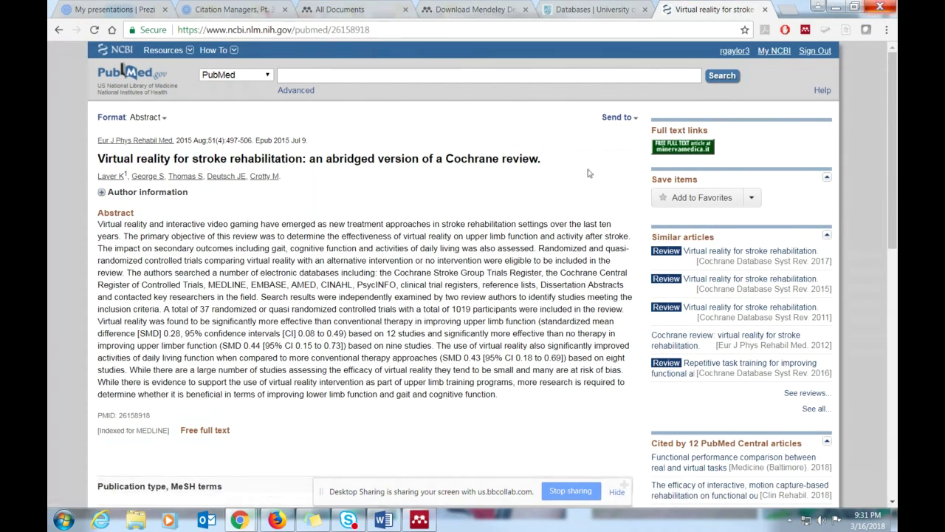
- Repeat the citation-manager export to download citations (2).nbib and bring up its download options
{"action": "left_click", "coordinate": [616, 116]}
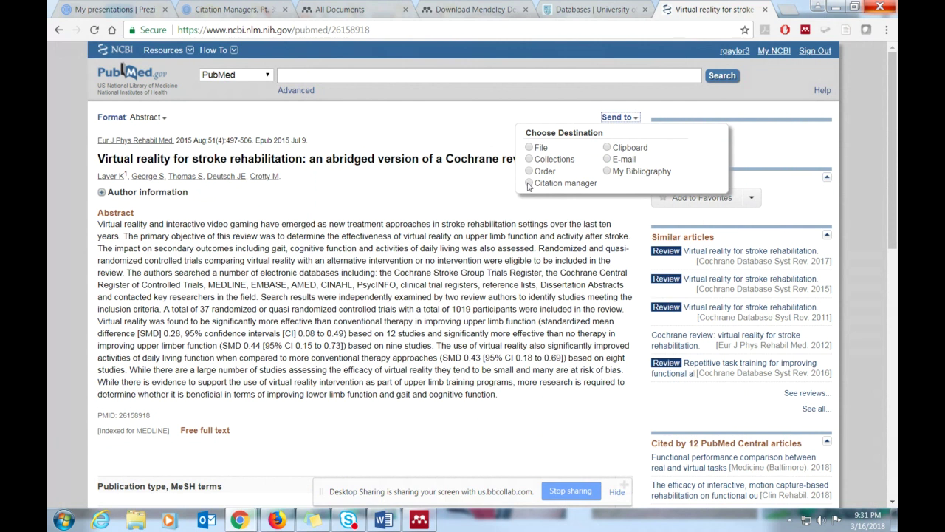
{"action": "left_click", "coordinate": [529, 184]}
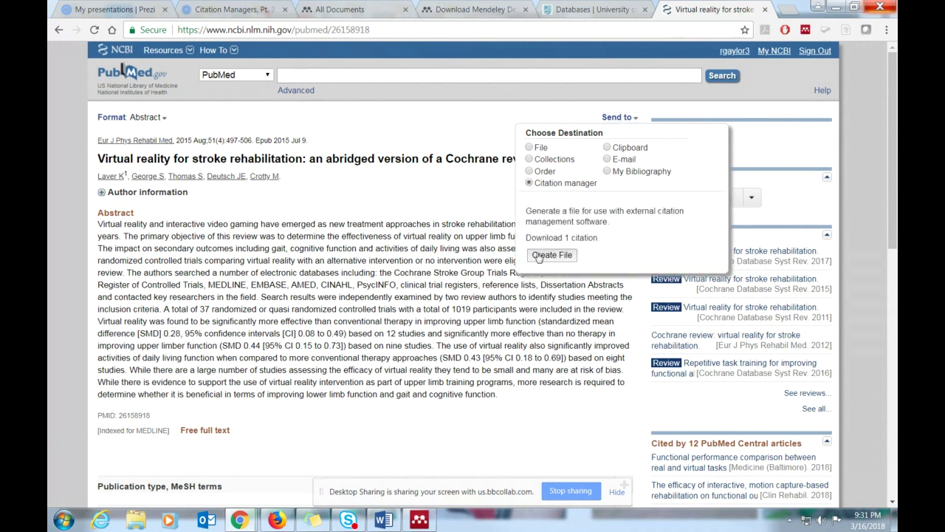
{"action": "left_click", "coordinate": [551, 255]}
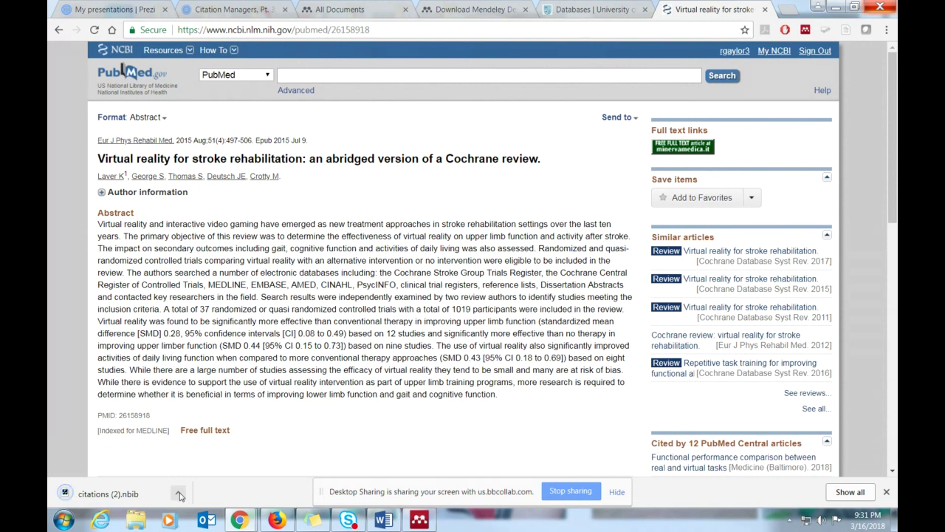
{"action": "left_click", "coordinate": [179, 494]}
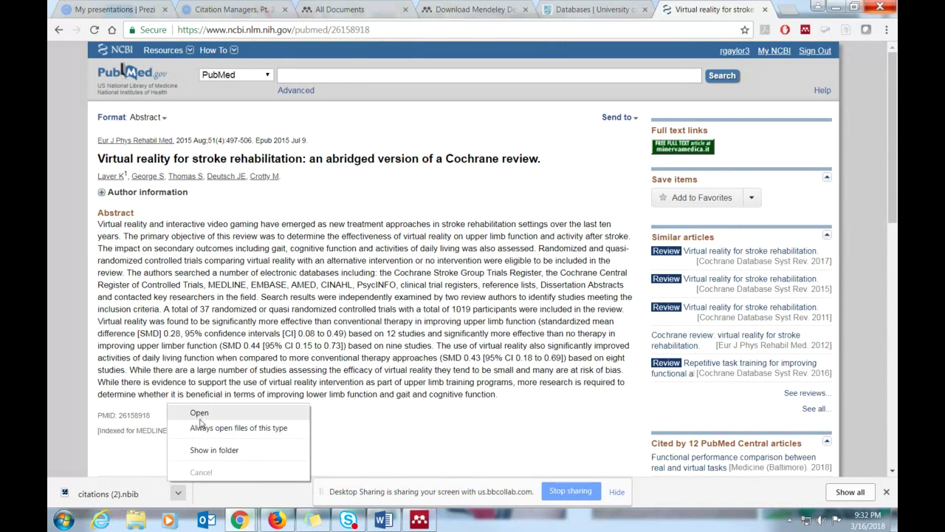
- Set .nbib files to always open automatically, then open citations (2).nbib in EndNote
{"action": "left_click", "coordinate": [204, 429]}
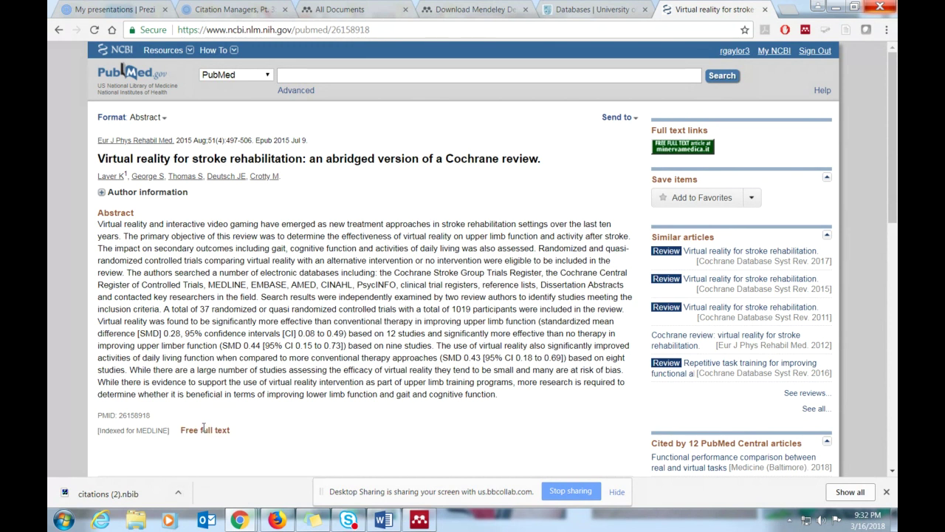
{"action": "left_click", "coordinate": [178, 492]}
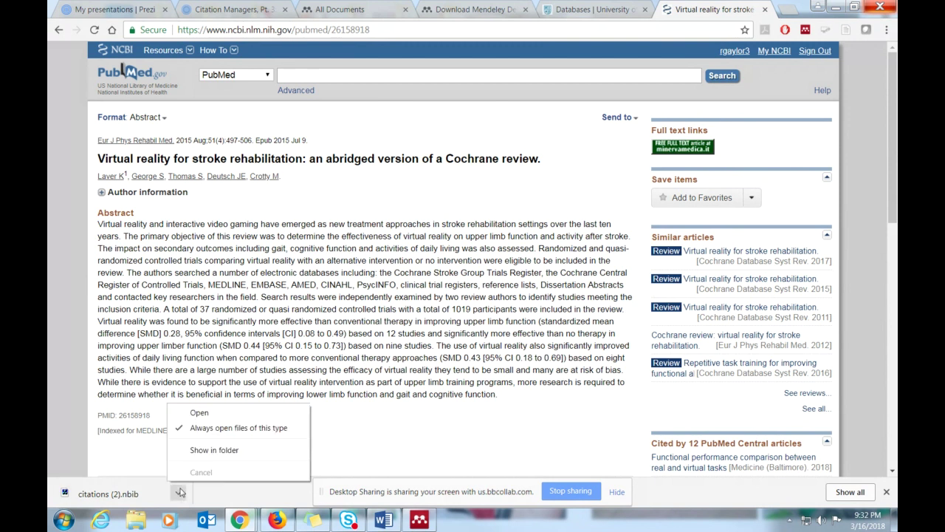
{"action": "right_click", "coordinate": [119, 494]}
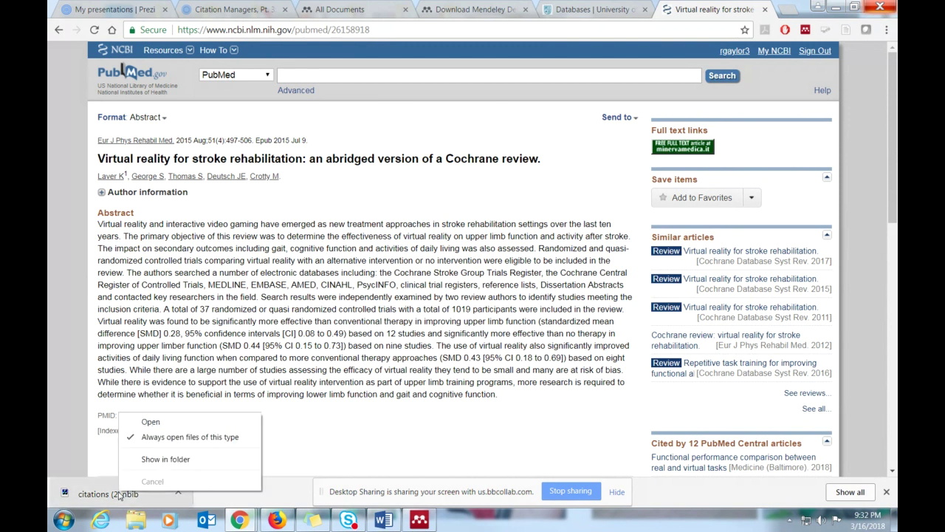
{"action": "left_click", "coordinate": [119, 494]}
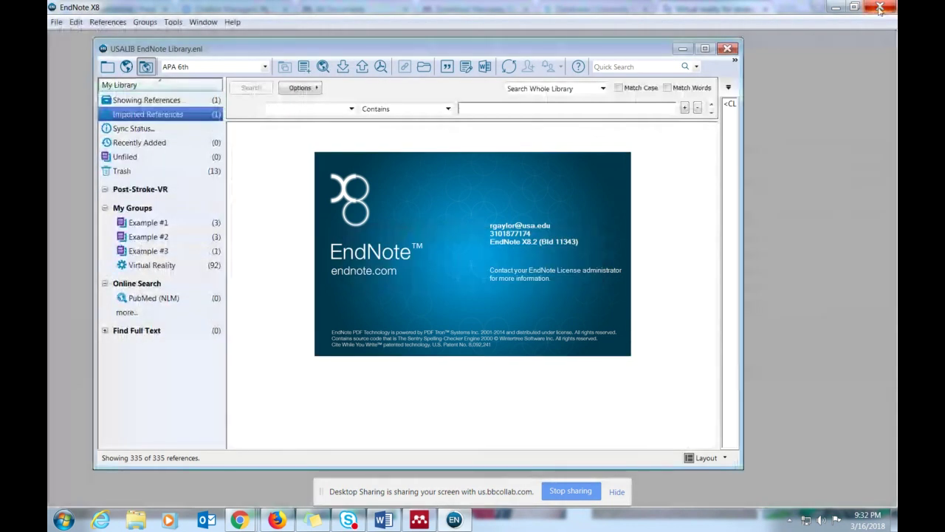
- Close EndNote and re-export the article's citation to a citation manager so it opens automatically
{"action": "left_click", "coordinate": [880, 7]}
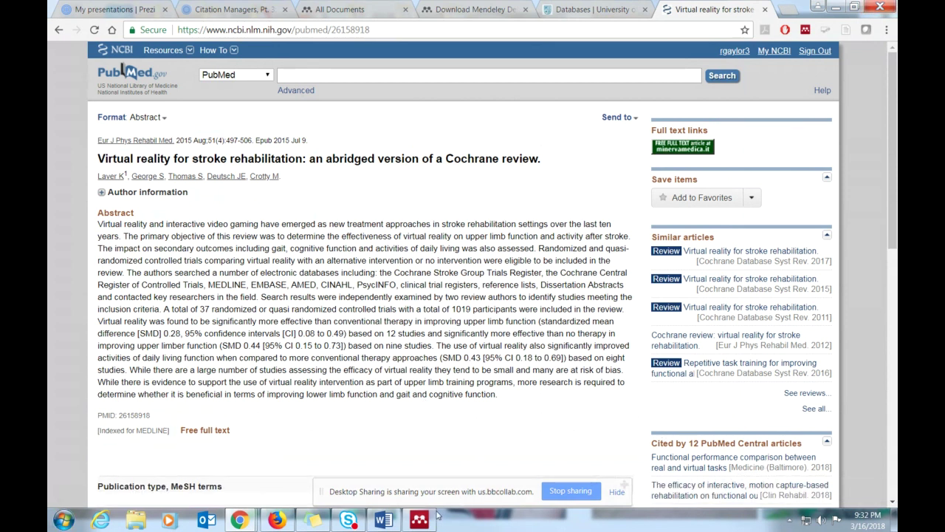
{"action": "mouse_move", "coordinate": [425, 522]}
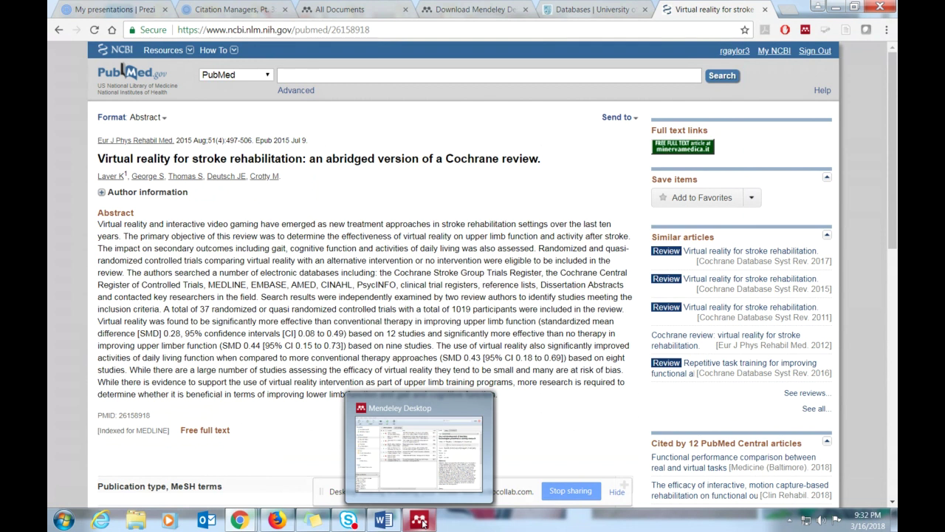
{"action": "left_click", "coordinate": [619, 117]}
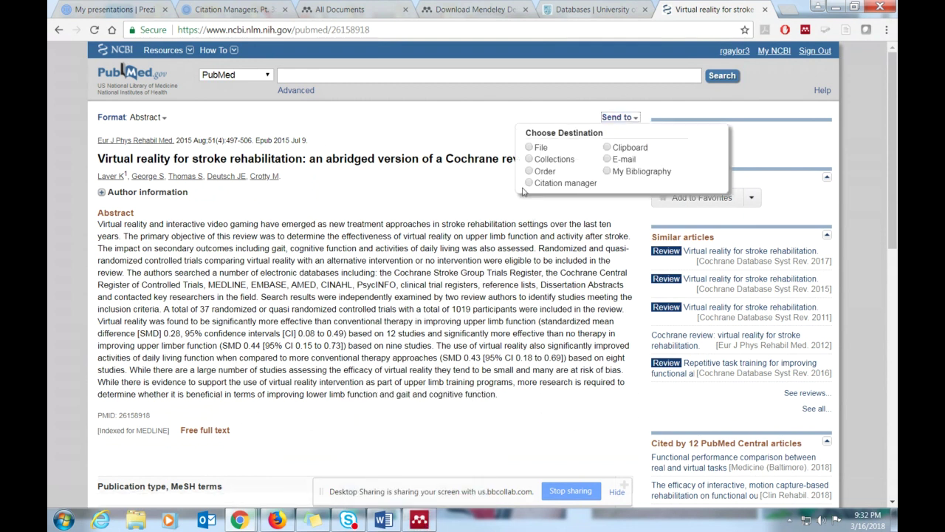
{"action": "left_click", "coordinate": [528, 183]}
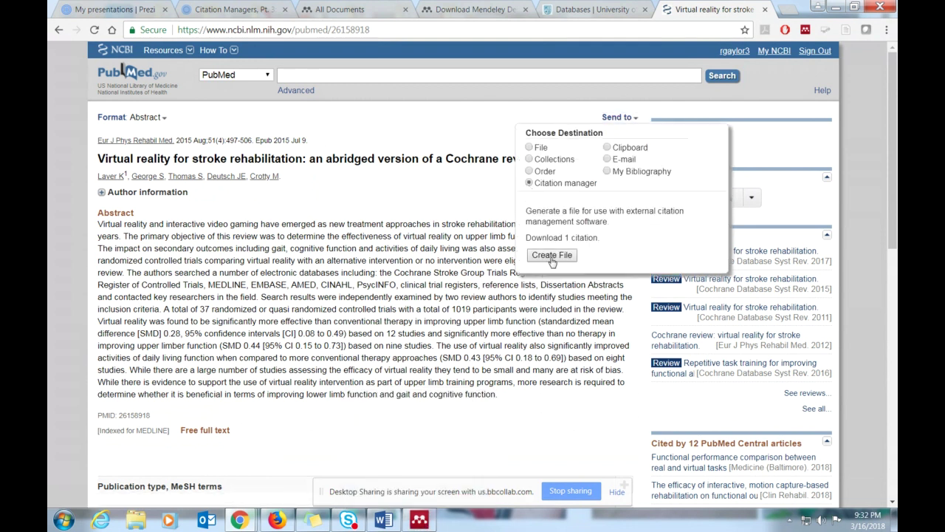
{"action": "left_click", "coordinate": [552, 256]}
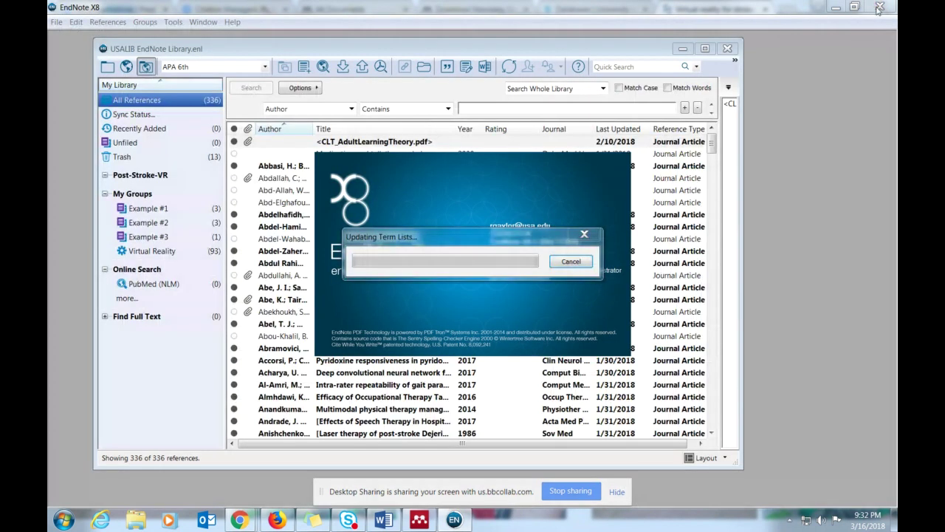
- Close EndNote and look over PubMed's Send to destinations, including Clipboard, without exporting
{"action": "left_click", "coordinate": [880, 7]}
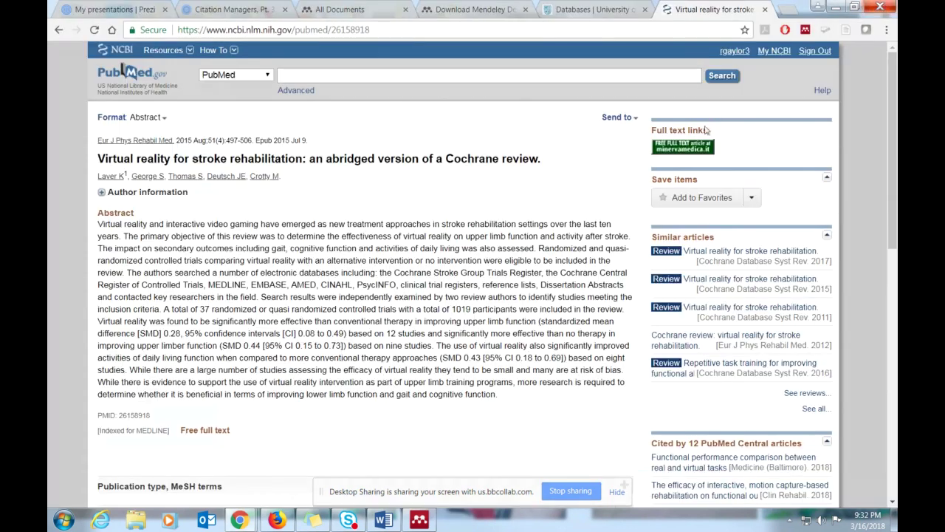
{"action": "left_click", "coordinate": [634, 118]}
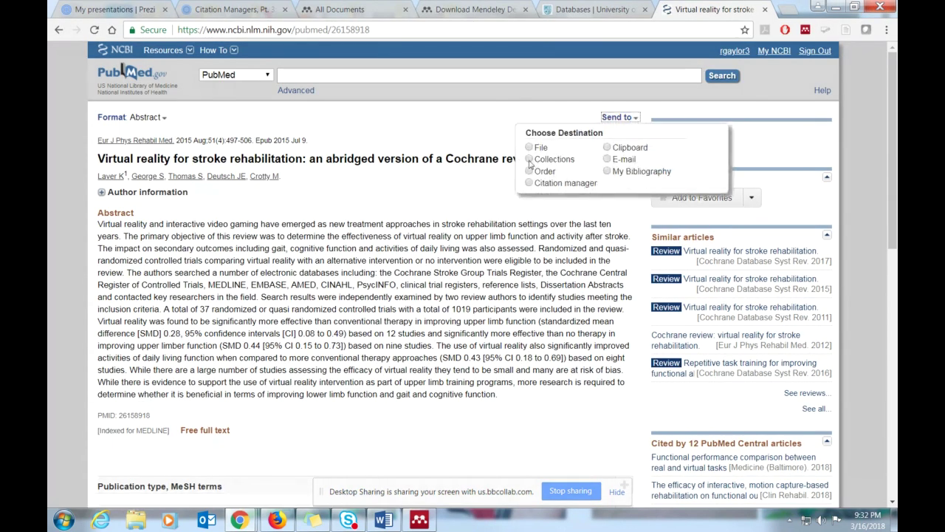
{"action": "left_click", "coordinate": [607, 148]}
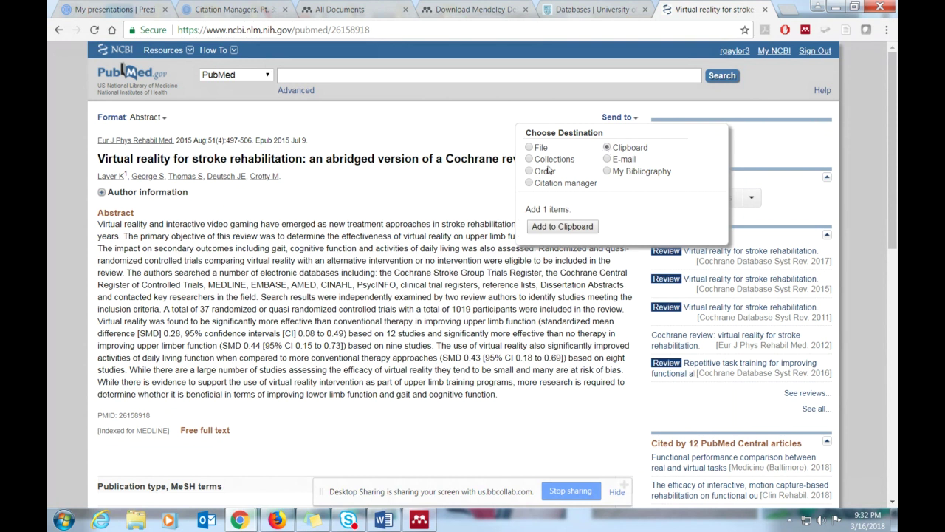
{"action": "left_click", "coordinate": [577, 118]}
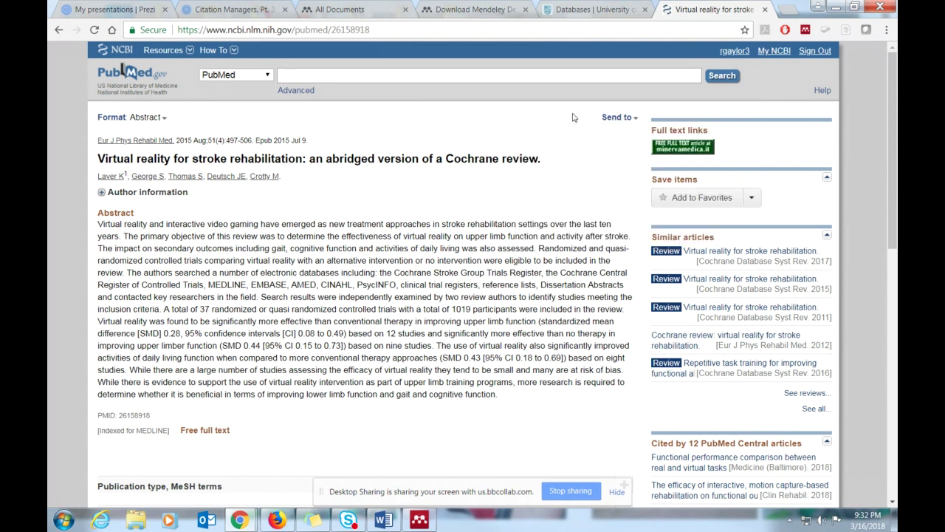
{"action": "scroll", "coordinate": [487, 260], "scroll_direction": "down", "scroll_amount": 1}
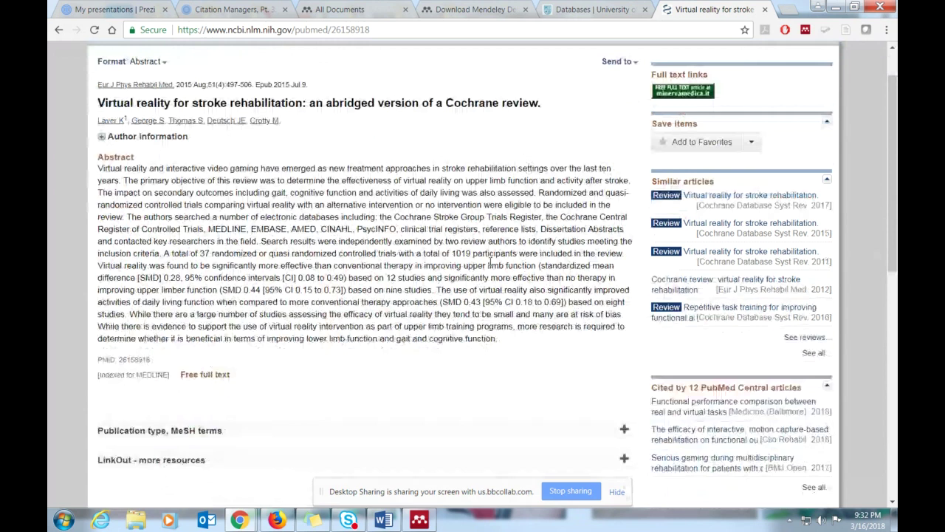
{"action": "scroll", "coordinate": [490, 260], "scroll_direction": "up", "scroll_amount": 1}
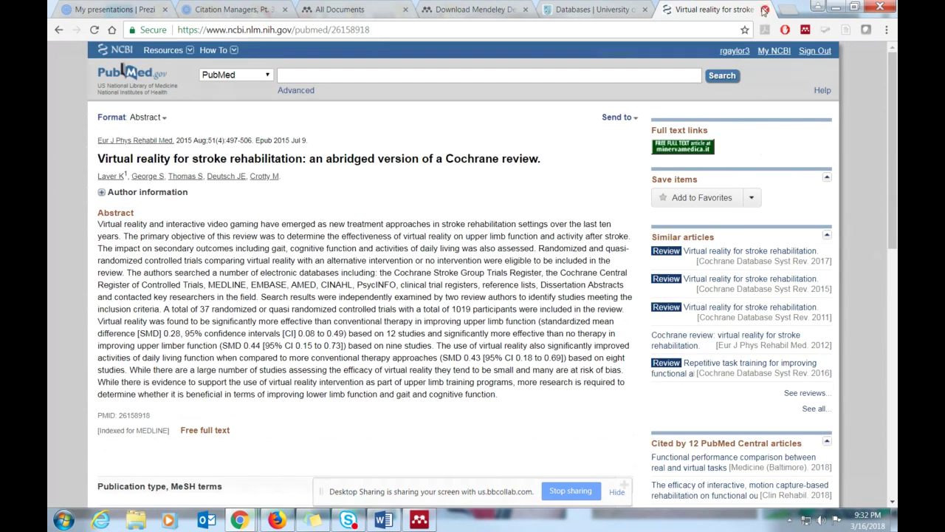
- Save the article's abstract to a file in Abstract (text) format as pubmed_result.txt
{"action": "left_click", "coordinate": [628, 119]}
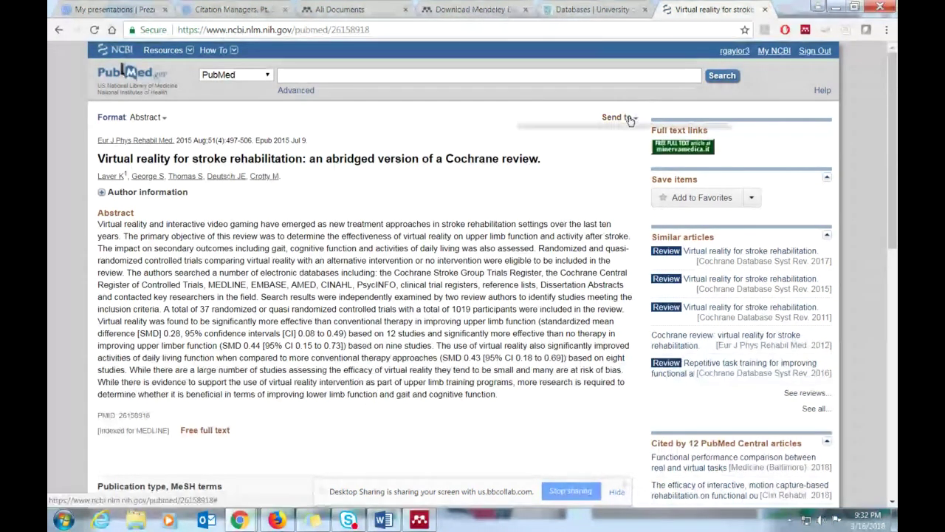
{"action": "left_click", "coordinate": [529, 147]}
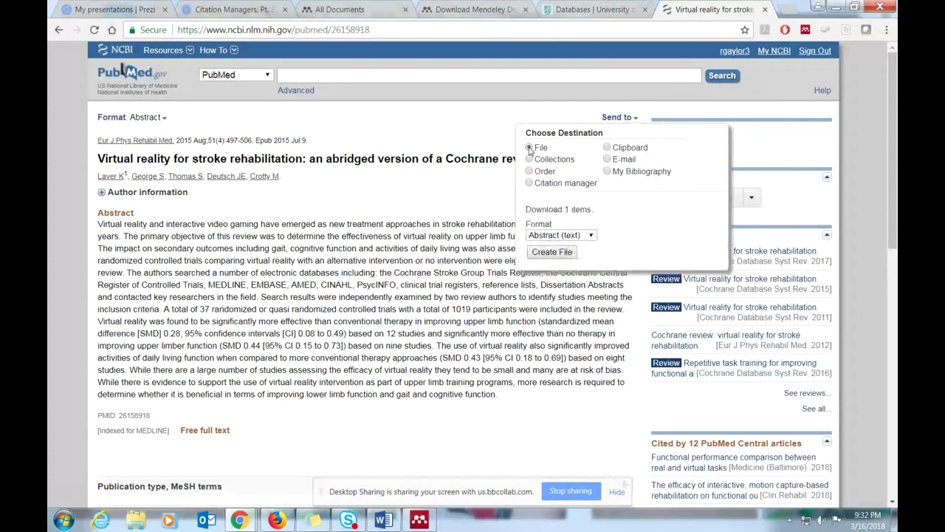
{"action": "left_click", "coordinate": [591, 235]}
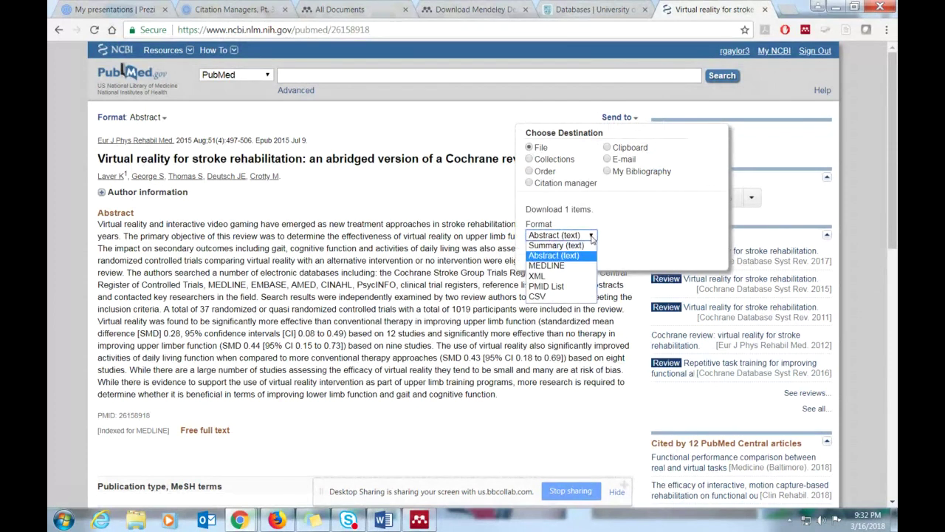
{"action": "left_click", "coordinate": [591, 236]}
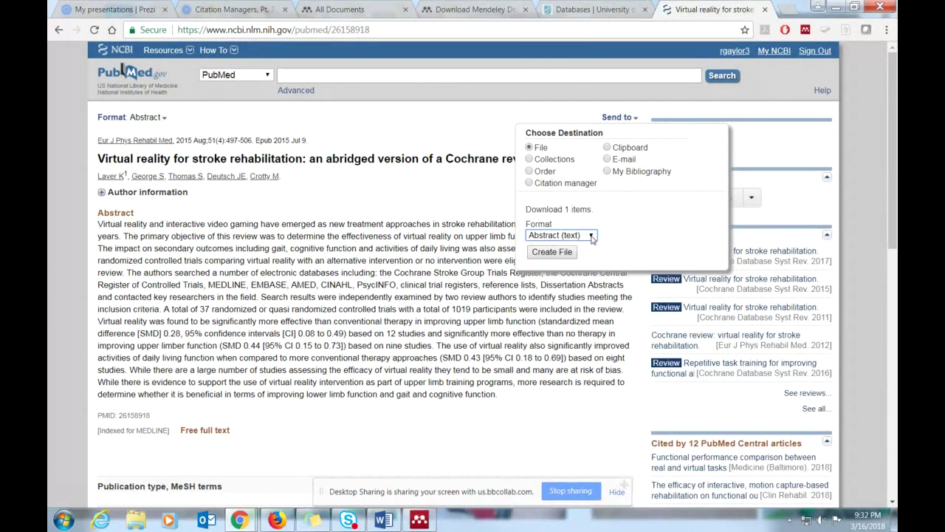
{"action": "left_click", "coordinate": [559, 253]}
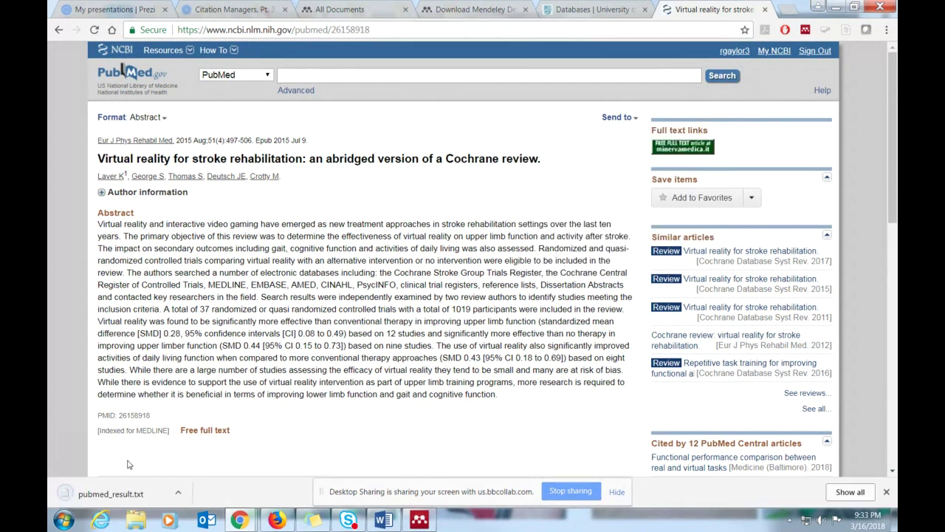
- Locate pubmed_result.txt in the Downloads folder, then close the PubMed article tab
{"action": "left_click", "coordinate": [178, 493]}
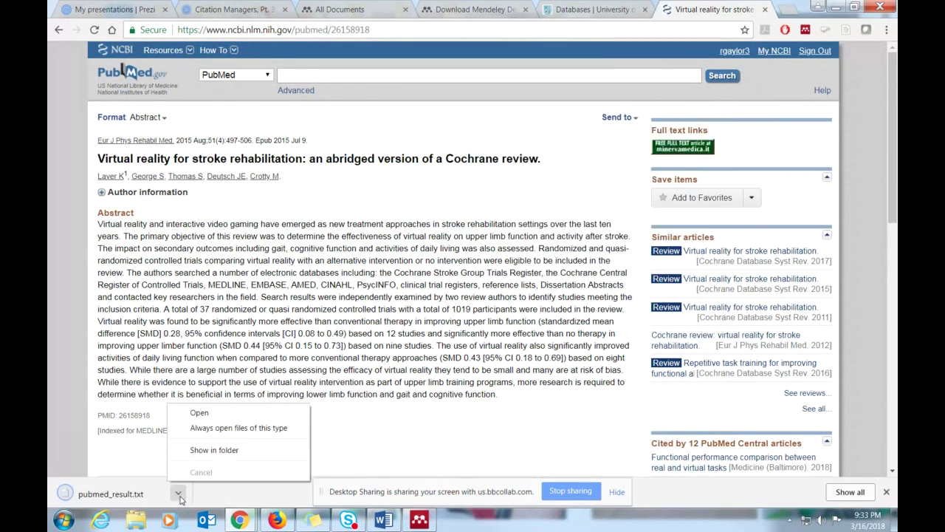
{"action": "left_click", "coordinate": [208, 450]}
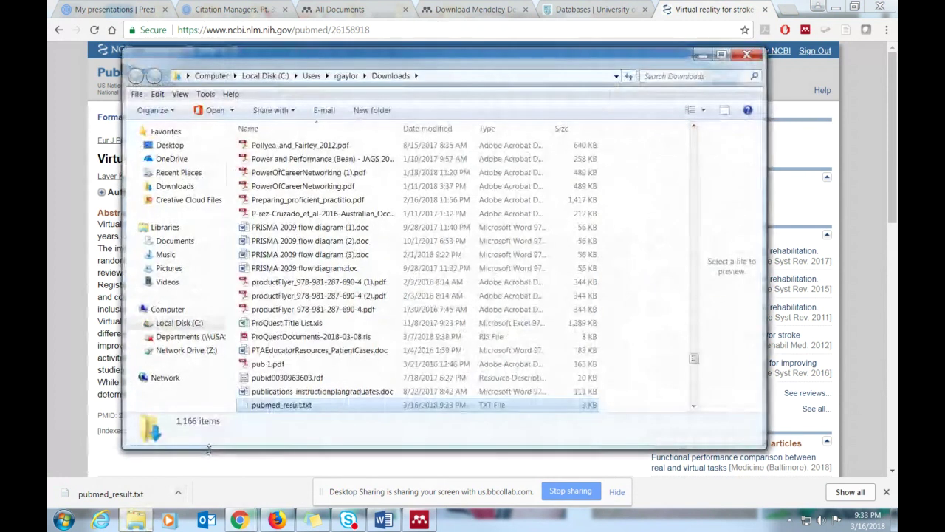
{"action": "left_click", "coordinate": [738, 55]}
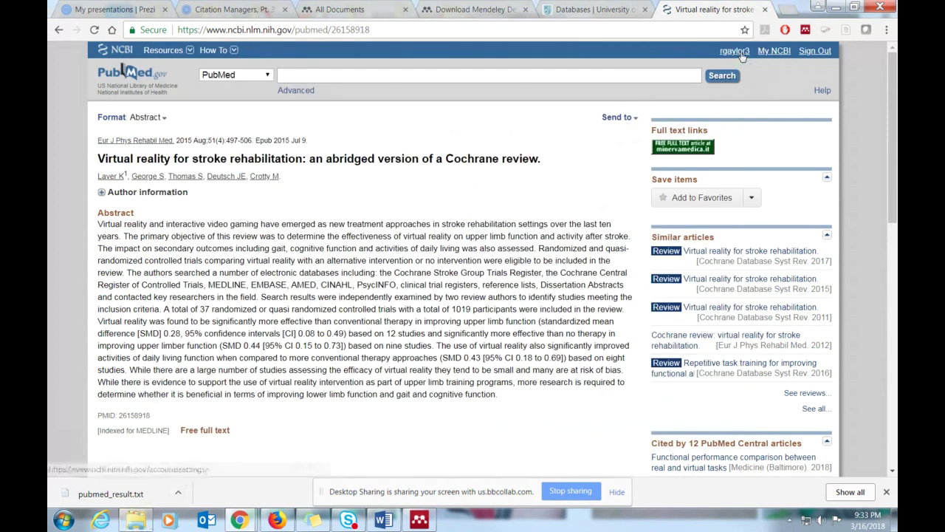
{"action": "left_click", "coordinate": [178, 493]}
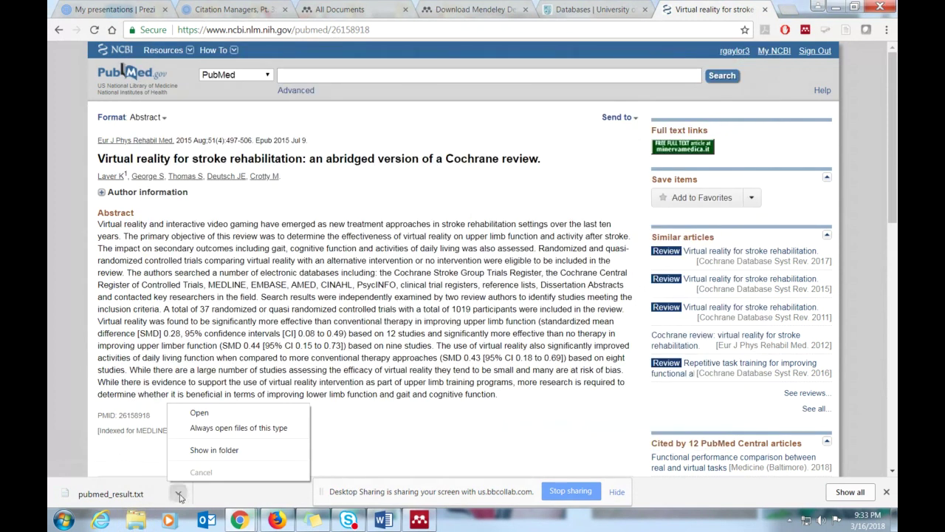
{"action": "left_click", "coordinate": [210, 431]}
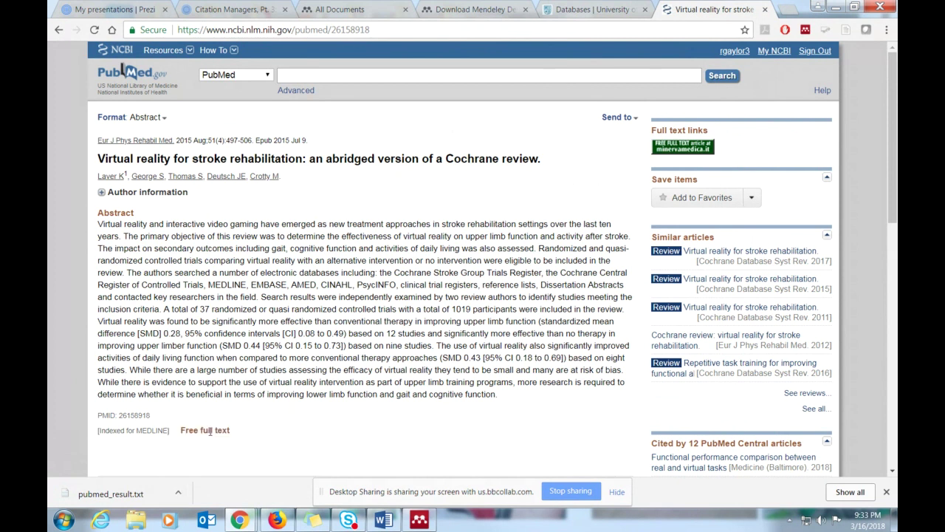
{"action": "left_click", "coordinate": [765, 10]}
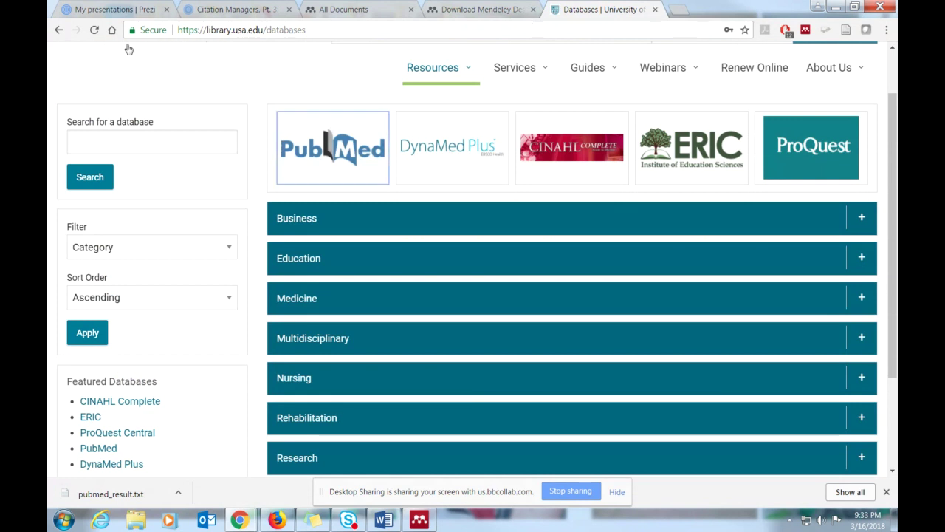
- Return to the library home page and open Chrome's Downloads page from the main menu
{"action": "left_click", "coordinate": [59, 31]}
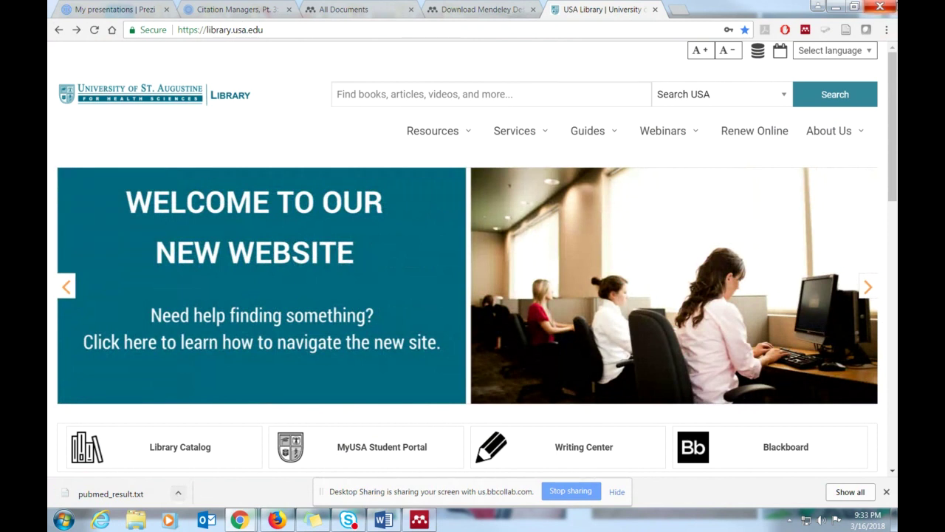
{"action": "left_click", "coordinate": [885, 31]}
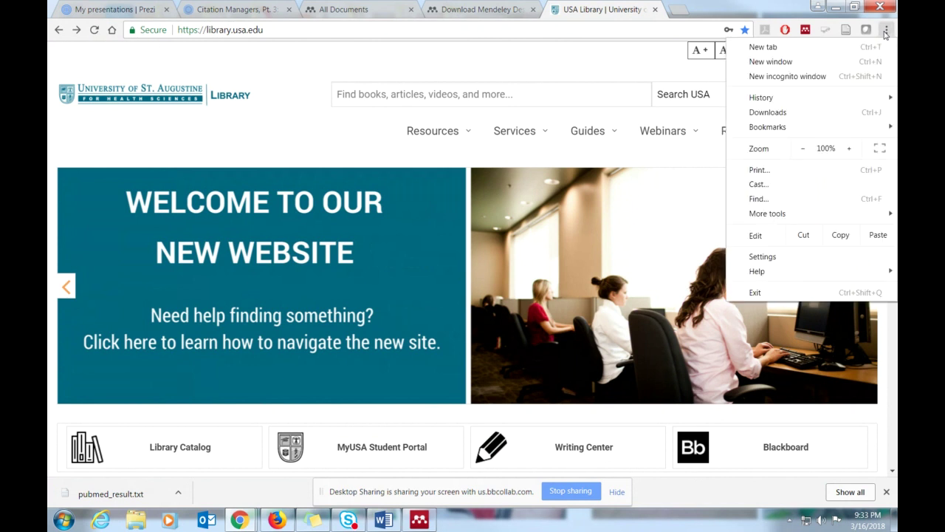
{"action": "mouse_move", "coordinate": [771, 129]}
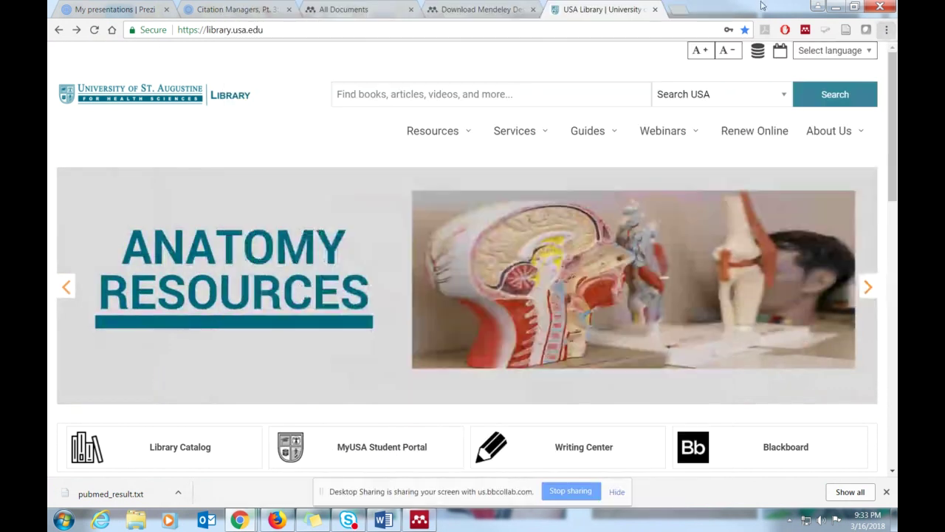
{"action": "left_click", "coordinate": [763, 5]}
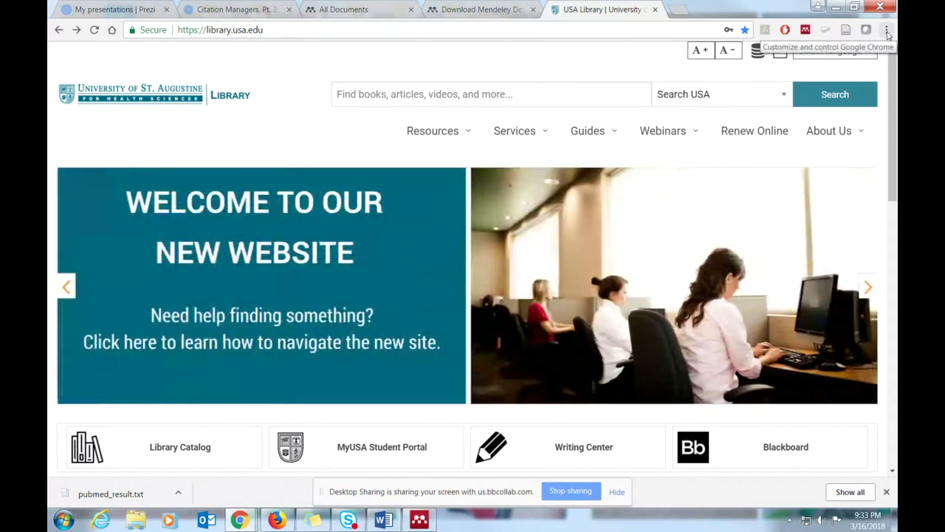
{"action": "left_click", "coordinate": [887, 29]}
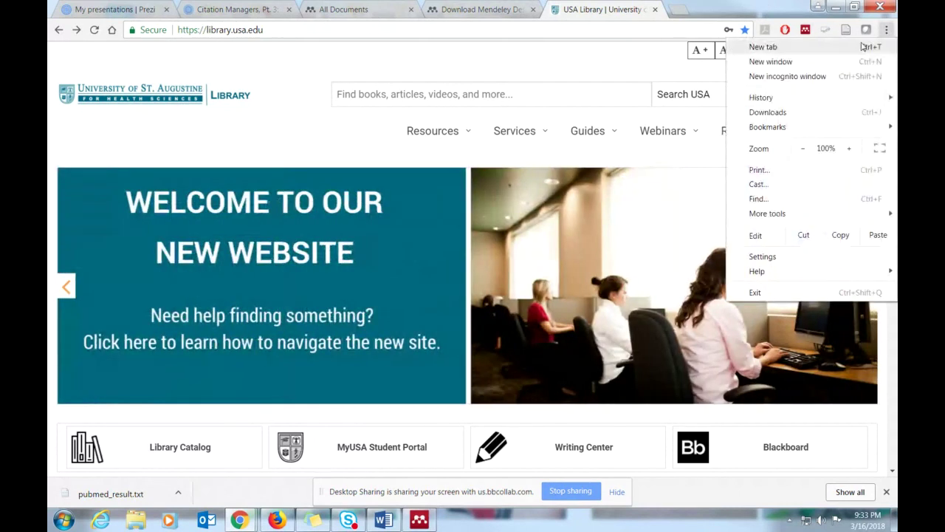
{"action": "left_click", "coordinate": [766, 113]}
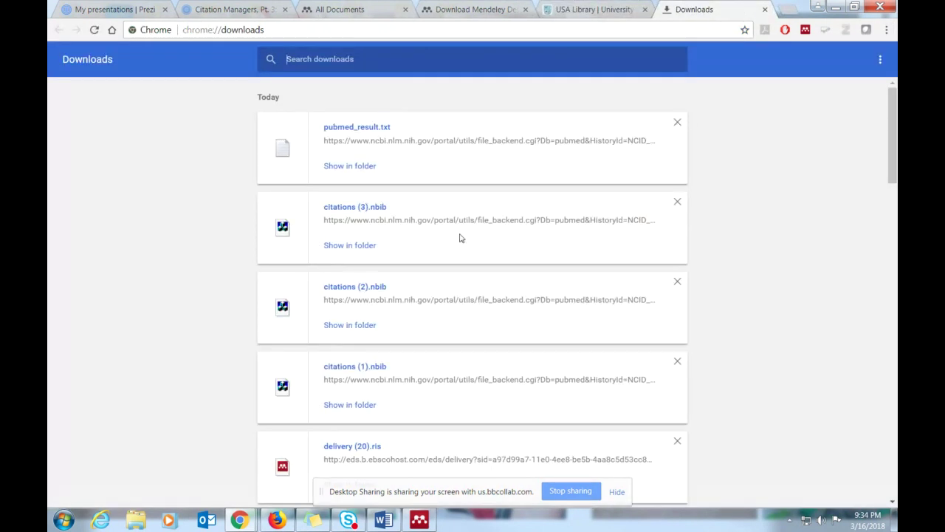
- Reveal citations (3).nbib in its folder and choose another program to open it with
{"action": "left_click", "coordinate": [361, 249]}
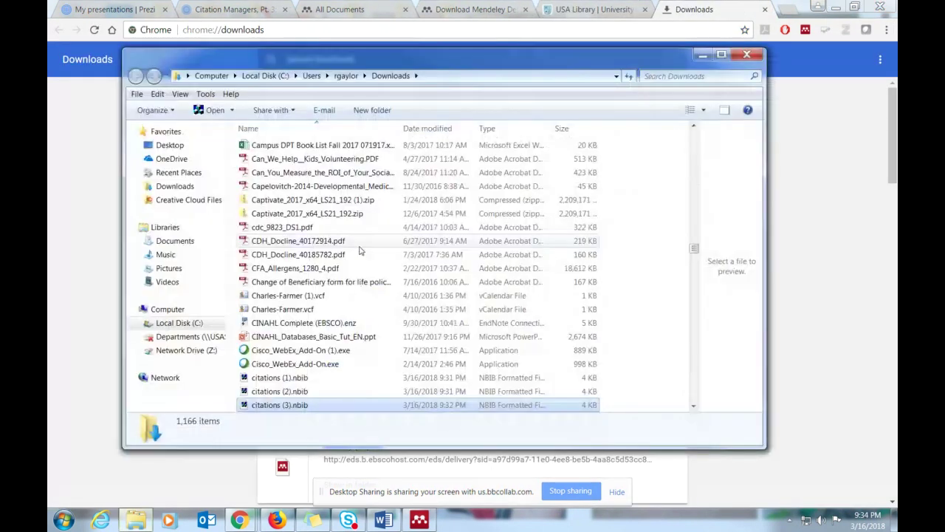
{"action": "right_click", "coordinate": [280, 406]}
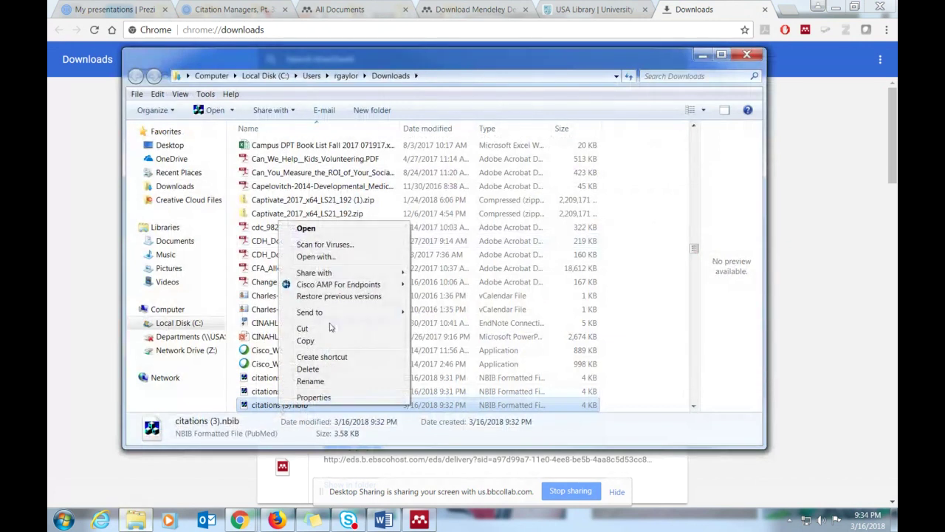
{"action": "left_click", "coordinate": [325, 257]}
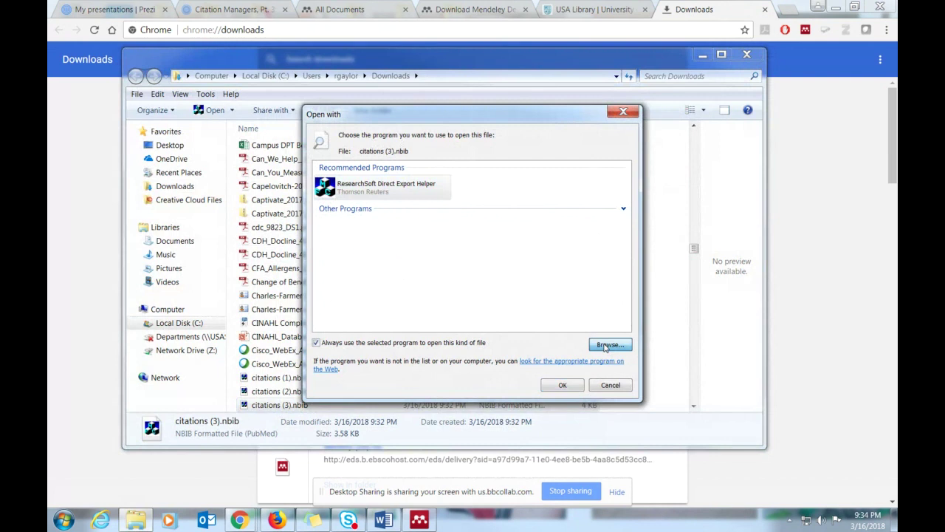
{"action": "left_click", "coordinate": [606, 345]}
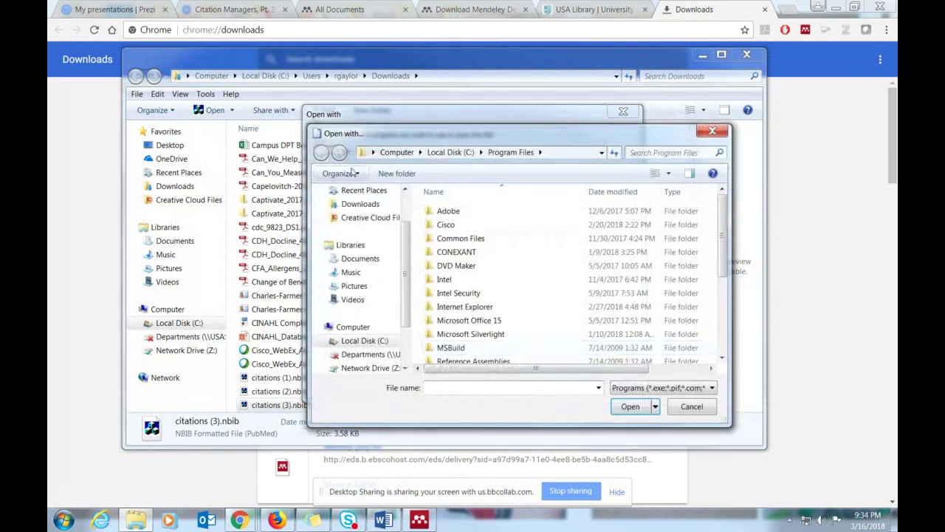
- Set Mendeley Desktop as the always-used program for .nbib files, then close the Downloads window
{"action": "scroll", "coordinate": [405, 225], "scroll_direction": "up", "scroll_amount": 2}
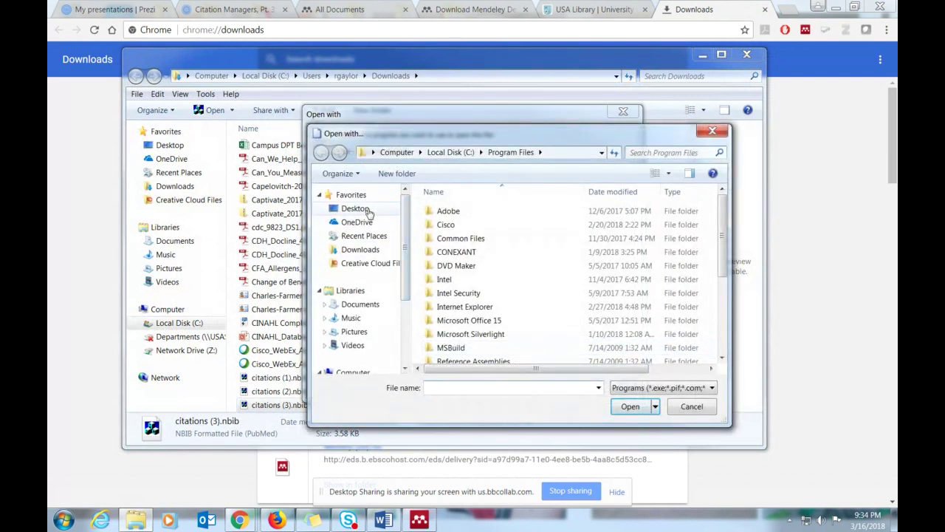
{"action": "left_click", "coordinate": [369, 212]}
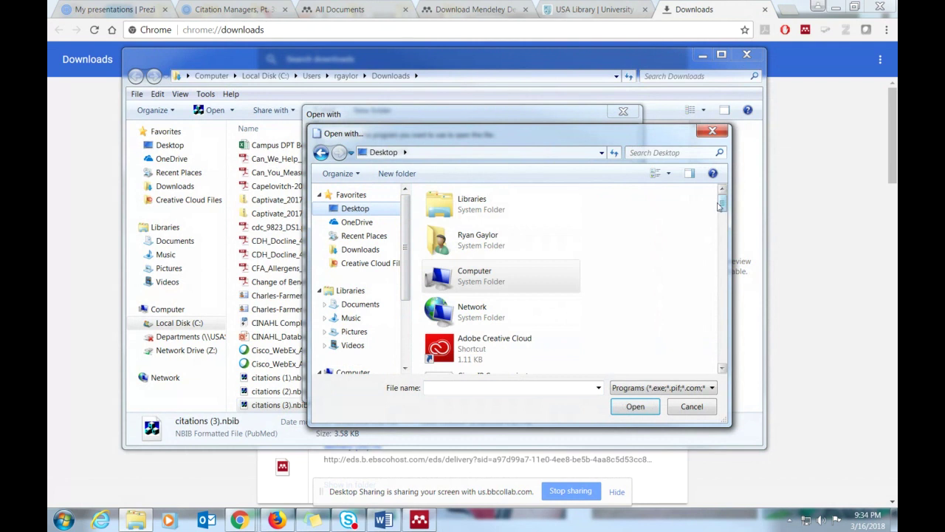
{"action": "mouse_move", "coordinate": [721, 207]}
{"action": "left_mouse_down"}
{"action": "mouse_move", "coordinate": [745, 365]}
{"action": "mouse_move", "coordinate": [722, 270]}
{"action": "mouse_move", "coordinate": [740, 365]}
{"action": "mouse_move", "coordinate": [727, 364]}
{"action": "mouse_move", "coordinate": [723, 340]}
{"action": "mouse_move", "coordinate": [721, 223]}
{"action": "left_mouse_up"}
{"action": "double_click", "coordinate": [499, 322]}
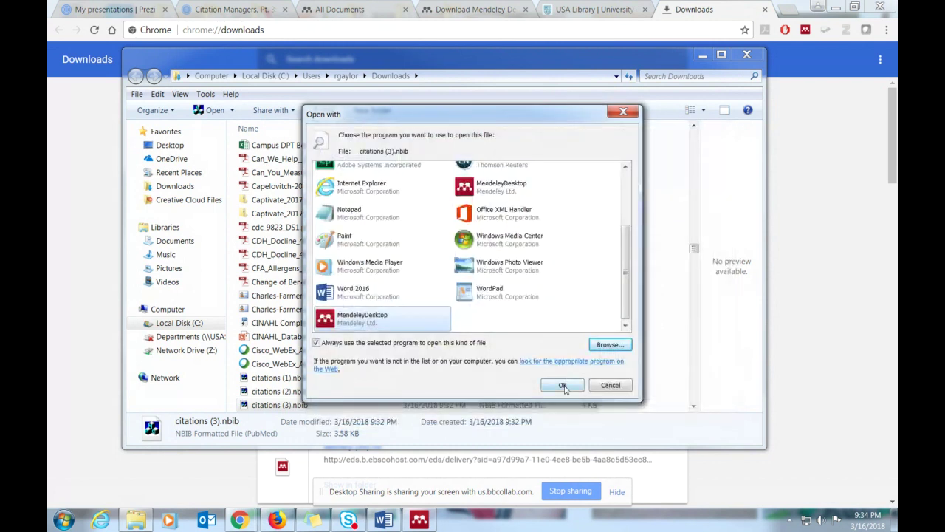
{"action": "left_click", "coordinate": [565, 385]}
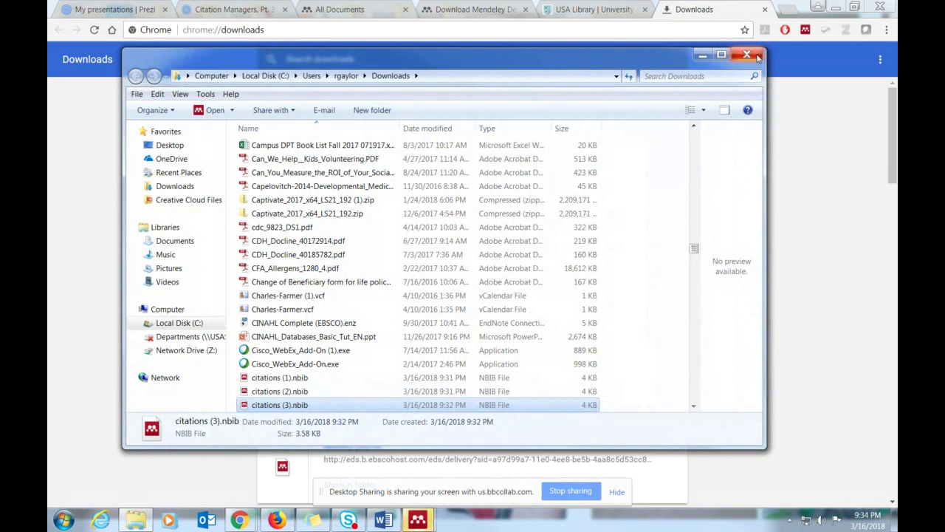
{"action": "left_click", "coordinate": [754, 55]}
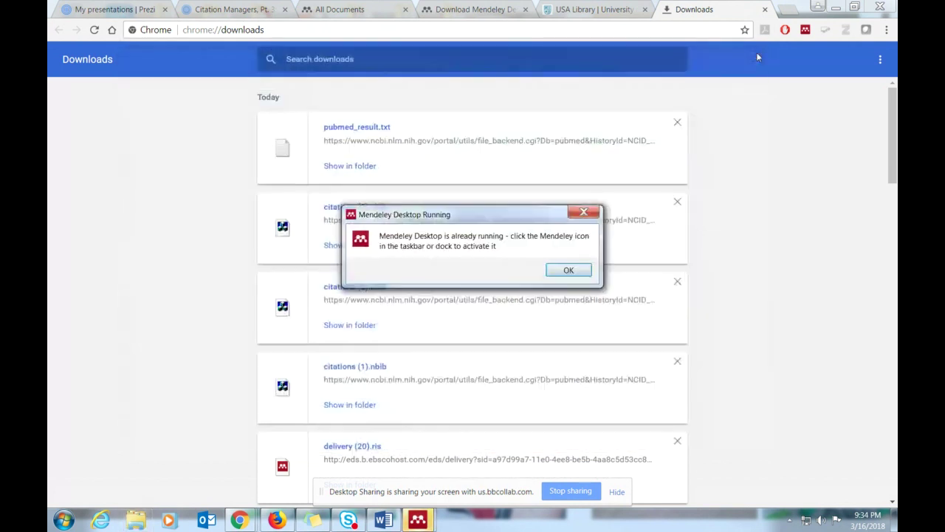
- Dismiss the Mendeley already-running notice and close Chrome's downloads tab
{"action": "left_click", "coordinate": [569, 270]}
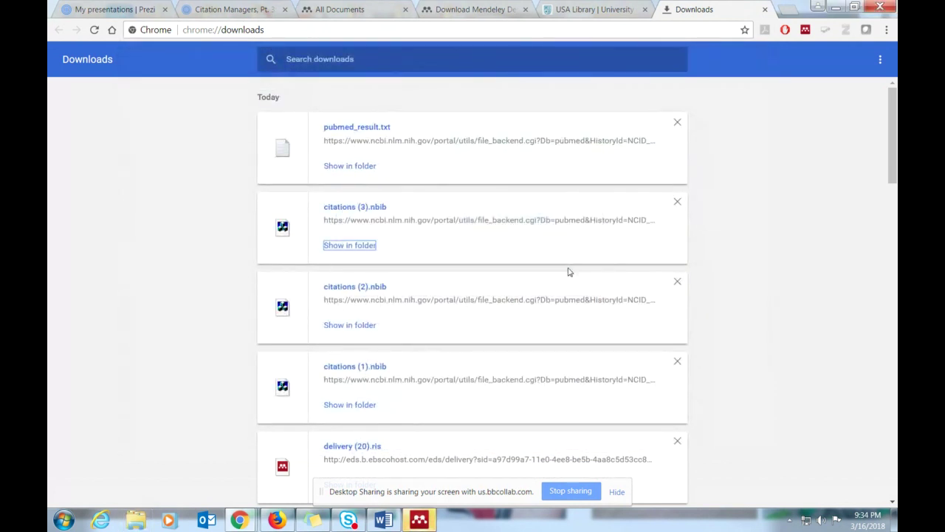
{"action": "left_click", "coordinate": [419, 520]}
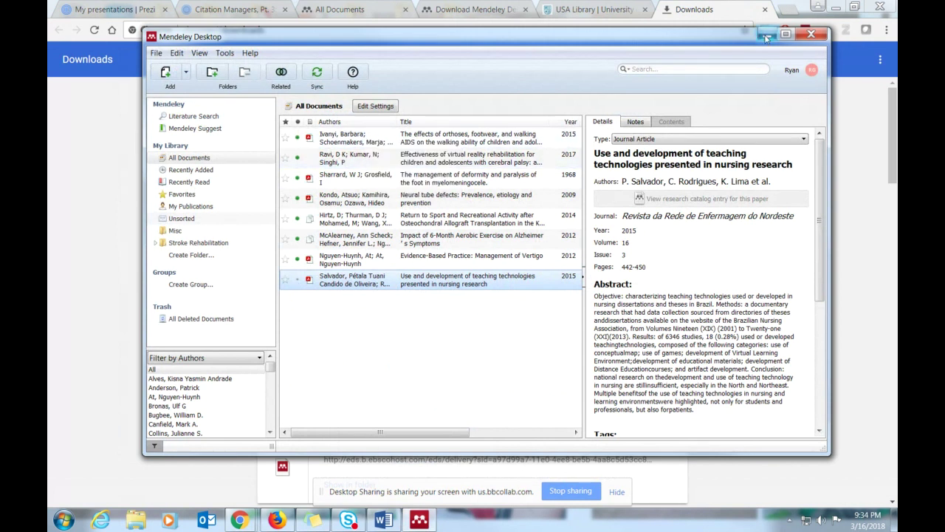
{"action": "left_click", "coordinate": [766, 10]}
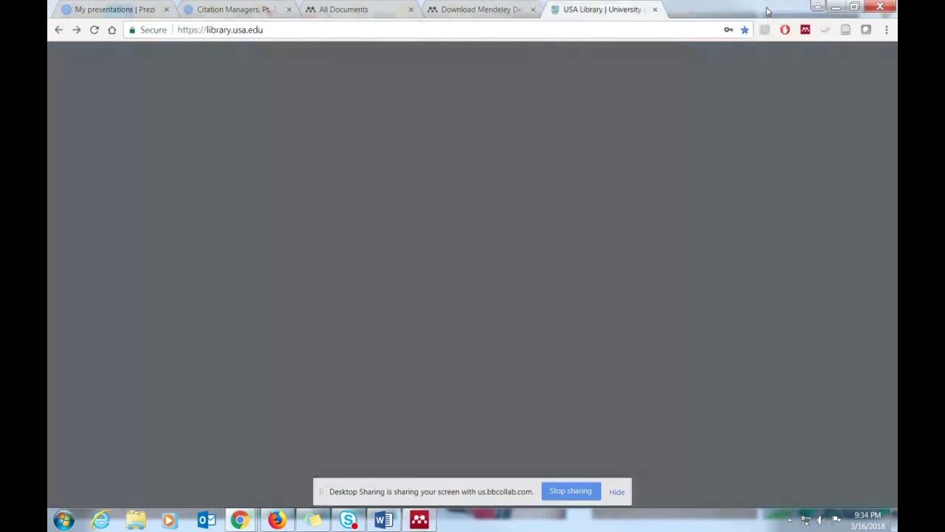
- Maximize the Mendeley window and show the Literature Search page
{"action": "left_click", "coordinate": [420, 520]}
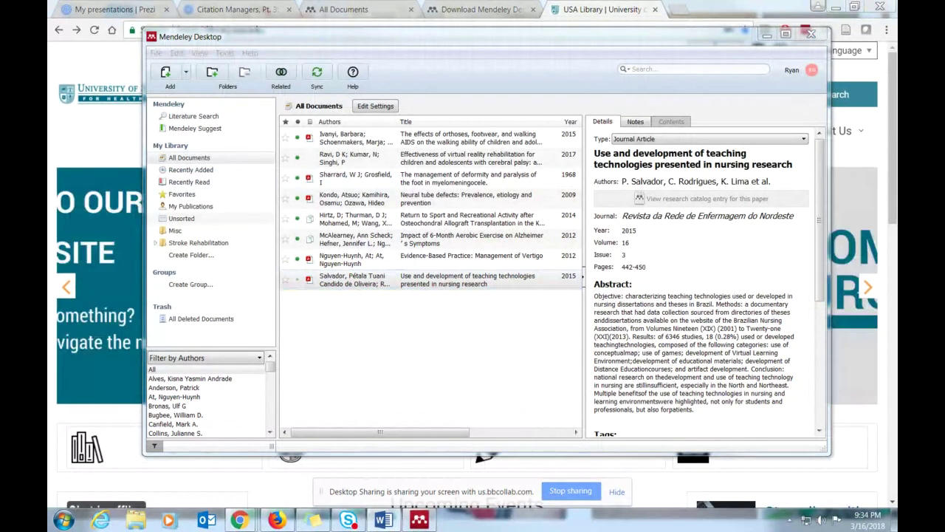
{"action": "left_click", "coordinate": [786, 34]}
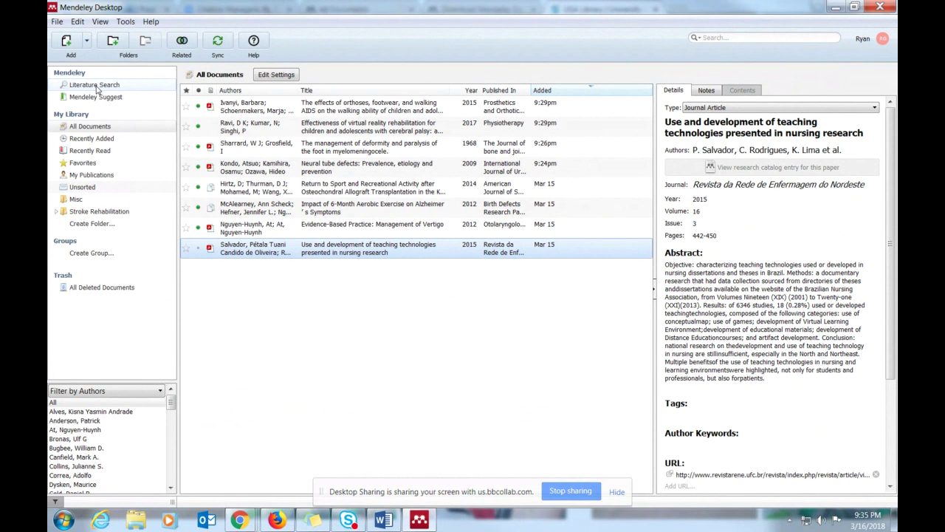
{"action": "left_click", "coordinate": [95, 86]}
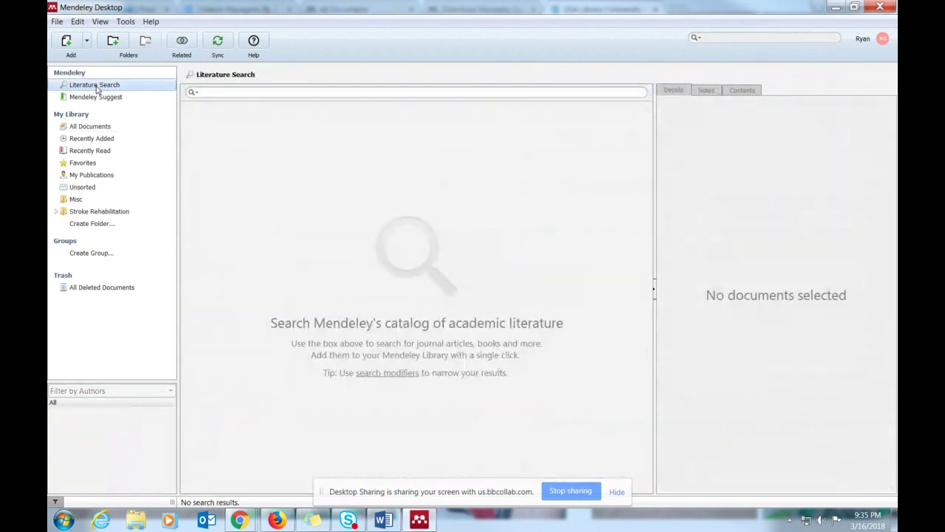
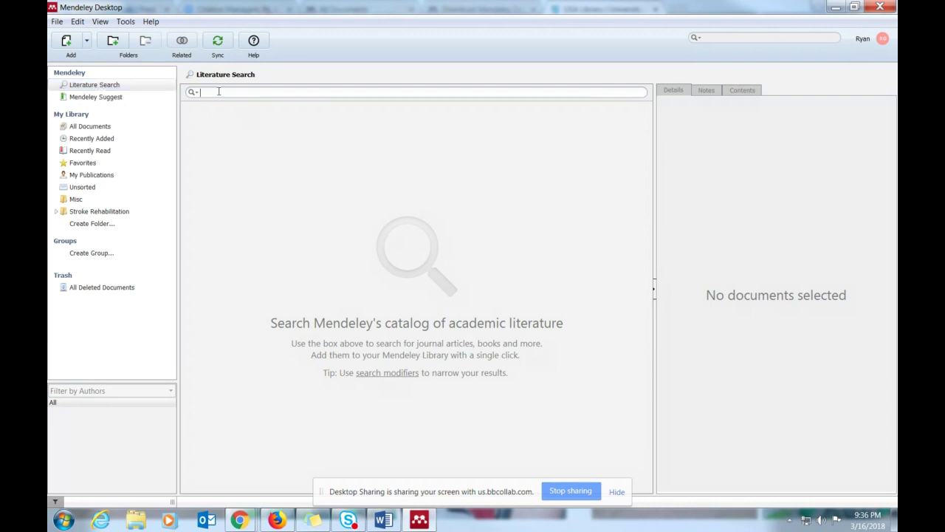
- List all 8 library documents and view details of the Nguyen-Huynh vertigo evidence-based practice paper
{"action": "left_click", "coordinate": [88, 126]}
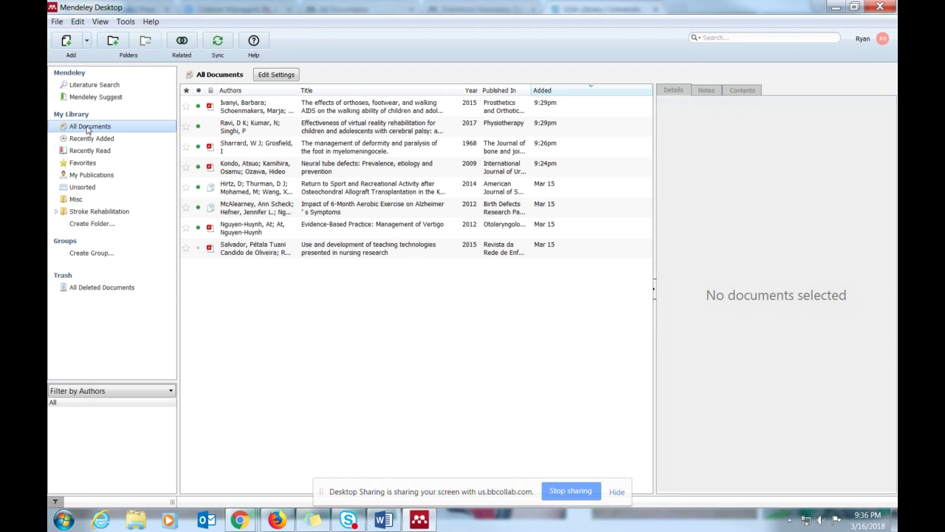
{"action": "left_click", "coordinate": [360, 112]}
{"action": "right_click", "coordinate": [371, 105]}
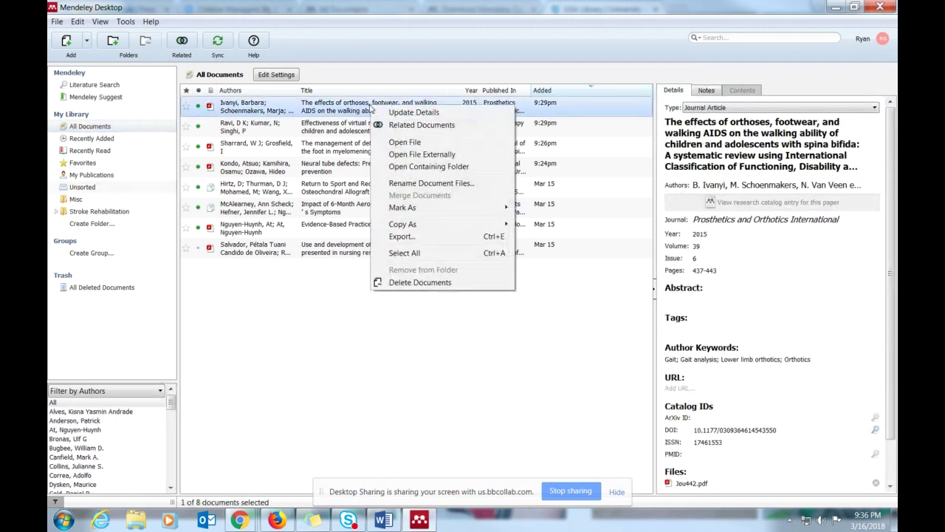
{"action": "left_click", "coordinate": [321, 378]}
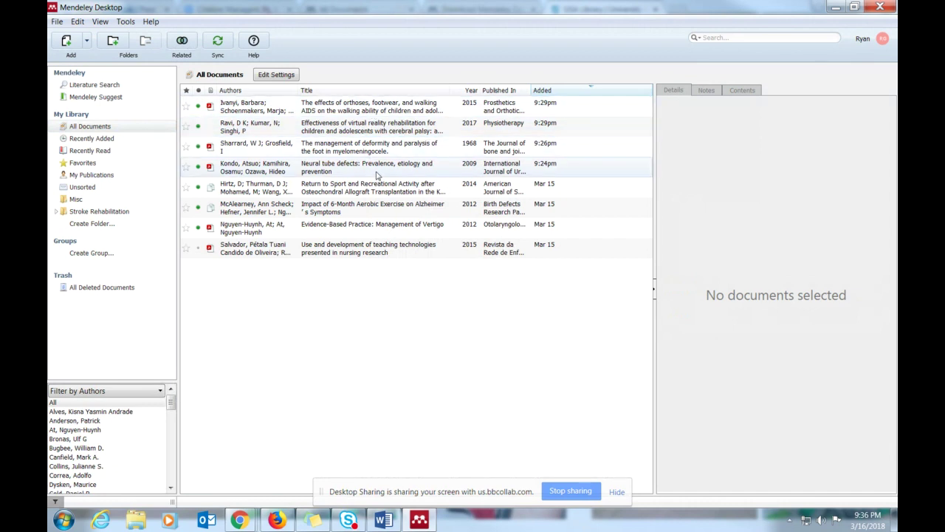
{"action": "left_click", "coordinate": [380, 228]}
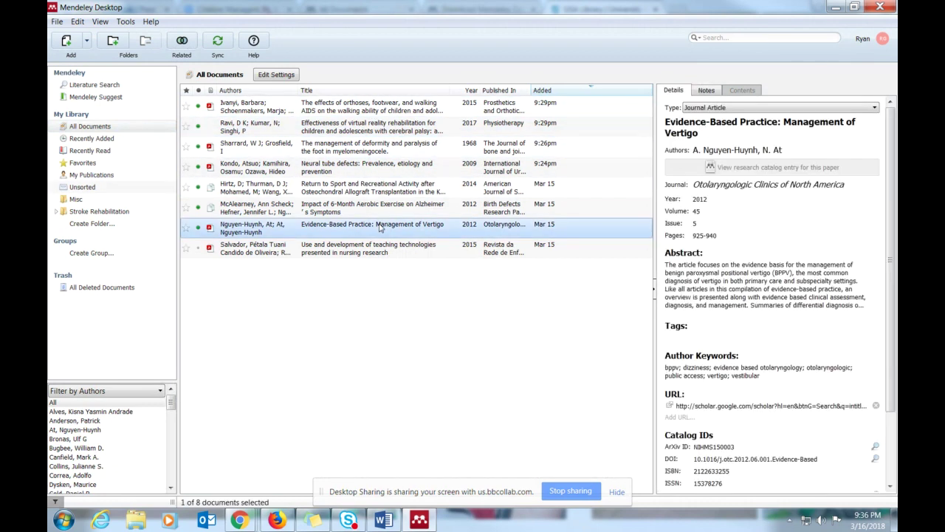
{"action": "left_click", "coordinate": [103, 86]}
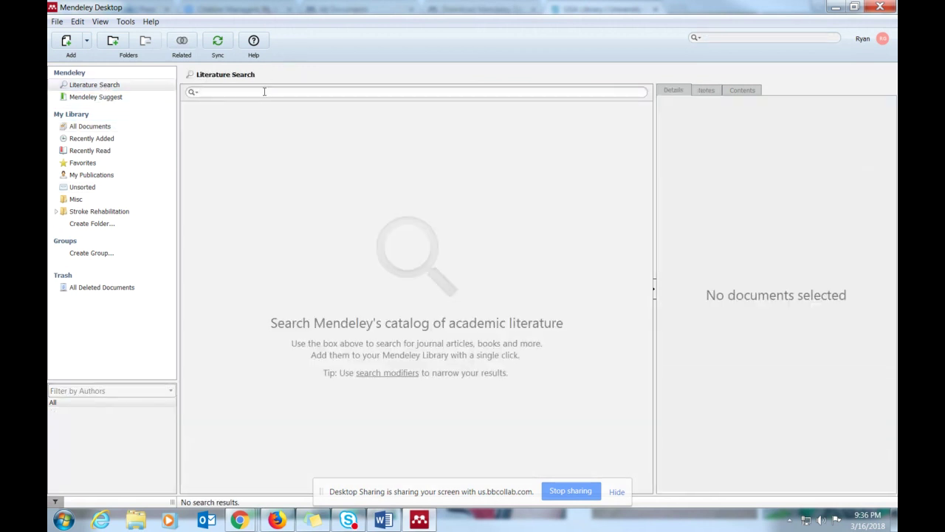
- Search the Mendeley catalog for 'virtual reality stroke rehabilitation'
{"action": "type", "text": "virtual reality"}
{"action": "key", "text": "BackSpace"}
{"action": "key", "text": "BackSpace"}
{"action": "type", "text": "k"}
{"action": "key", "text": "BackSpace"}
{"action": "type", "text": "ity "}
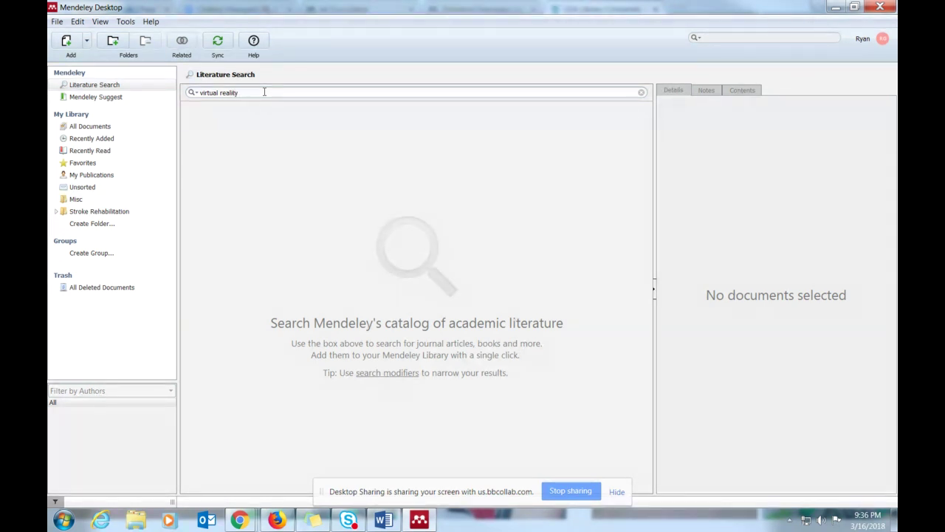
{"action": "type", "text": "stroke rehabiul"}
{"action": "key", "text": "BackSpace"}
{"action": "key", "text": "BackSpace"}
{"action": "type", "text": "ilitation"}
{"action": "key", "text": "Return"}
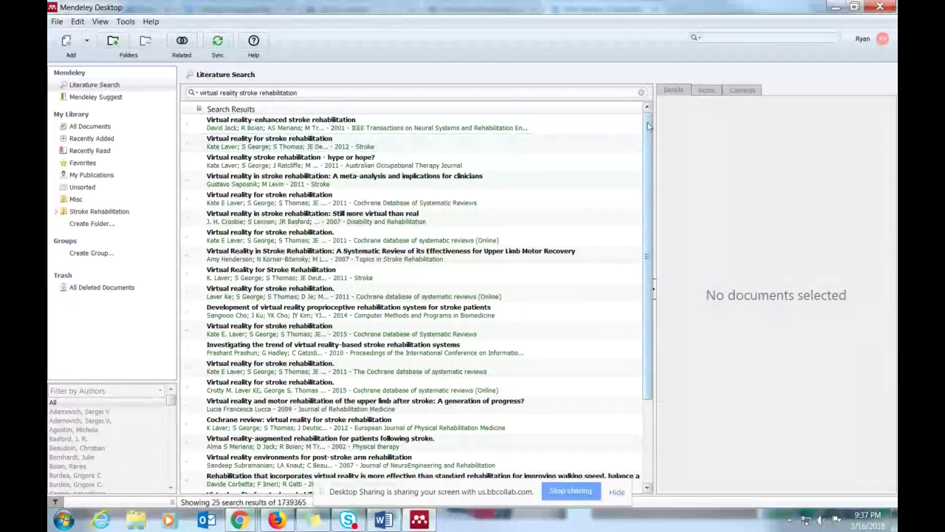
- Save the 2015 Cochrane 'Virtual reality for stroke rehabilitation' result and show All Documents
{"action": "left_click_drag", "start_coordinate": [648, 127], "coordinate": [650, 164]}
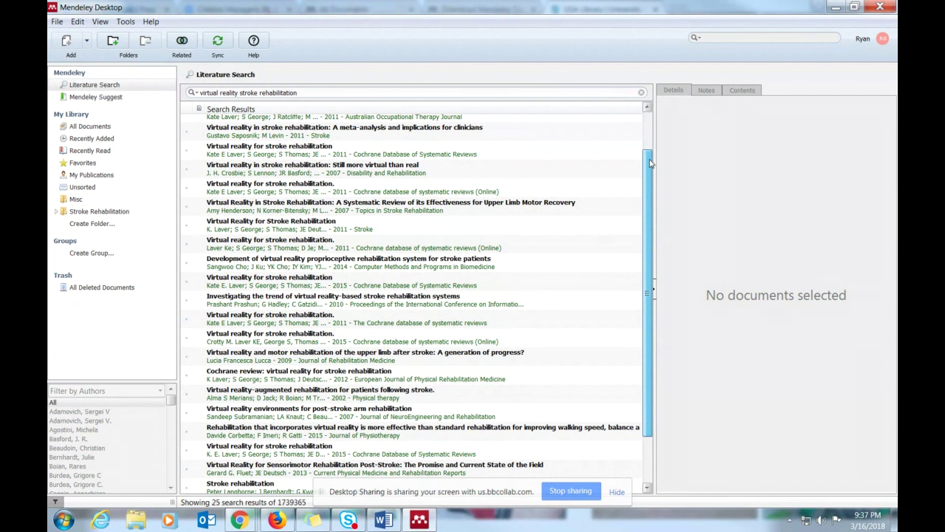
{"action": "left_click_drag", "start_coordinate": [650, 163], "coordinate": [634, 246]}
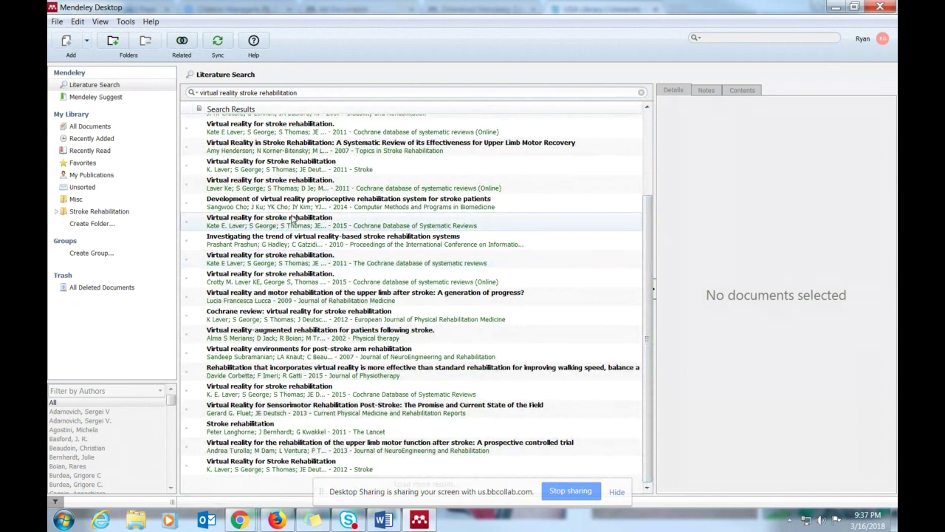
{"action": "left_click", "coordinate": [292, 221]}
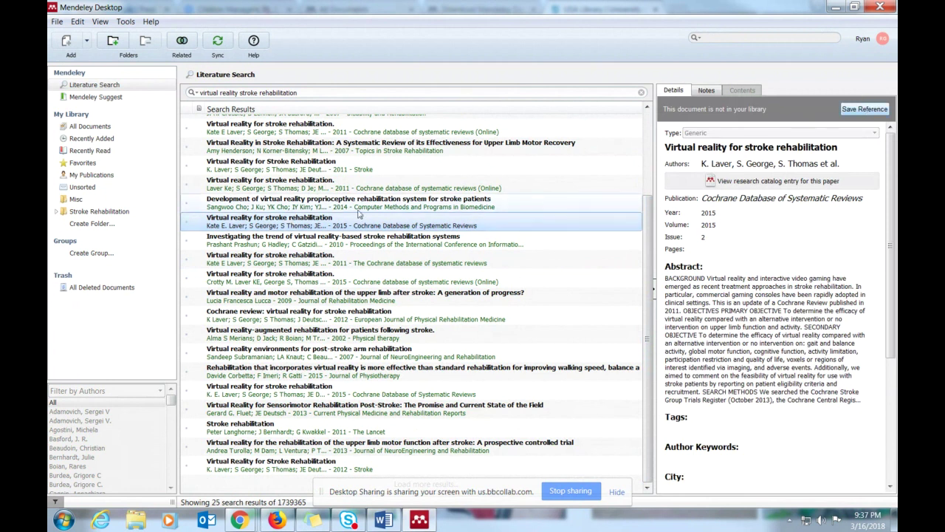
{"action": "left_click", "coordinate": [294, 278]}
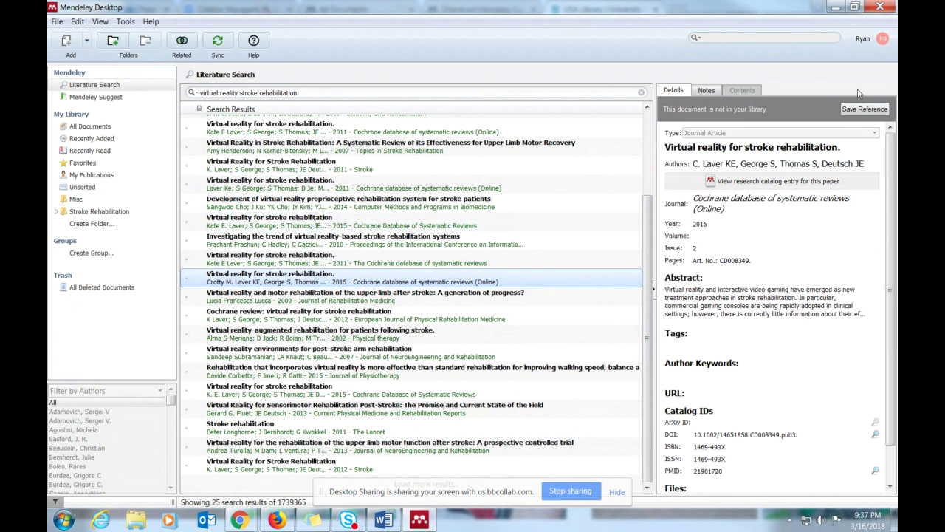
{"action": "left_click", "coordinate": [848, 113]}
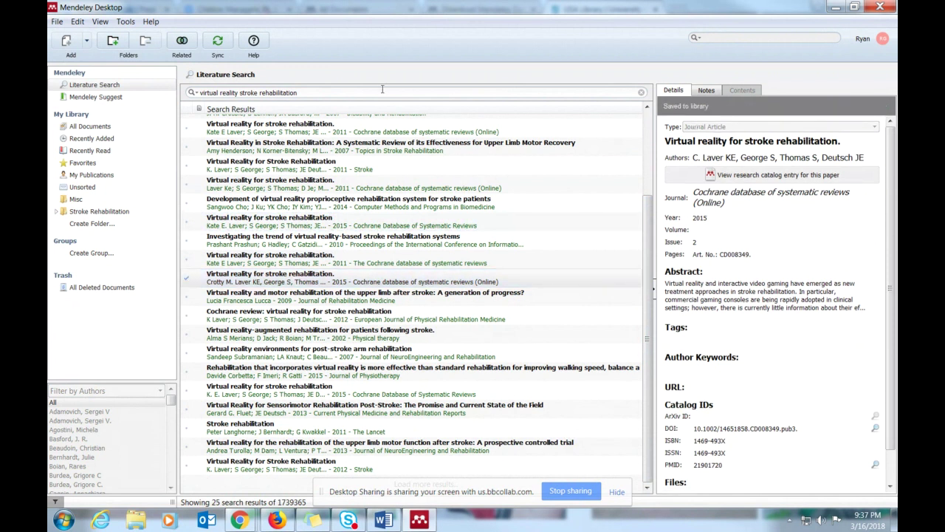
{"action": "left_click", "coordinate": [90, 126]}
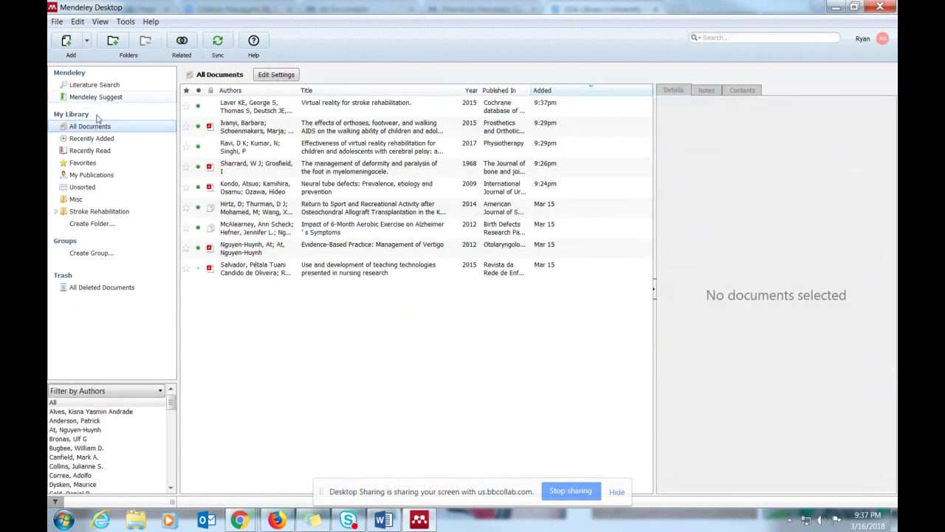
- Sync the library with the online Mendeley account
{"action": "left_click", "coordinate": [95, 85]}
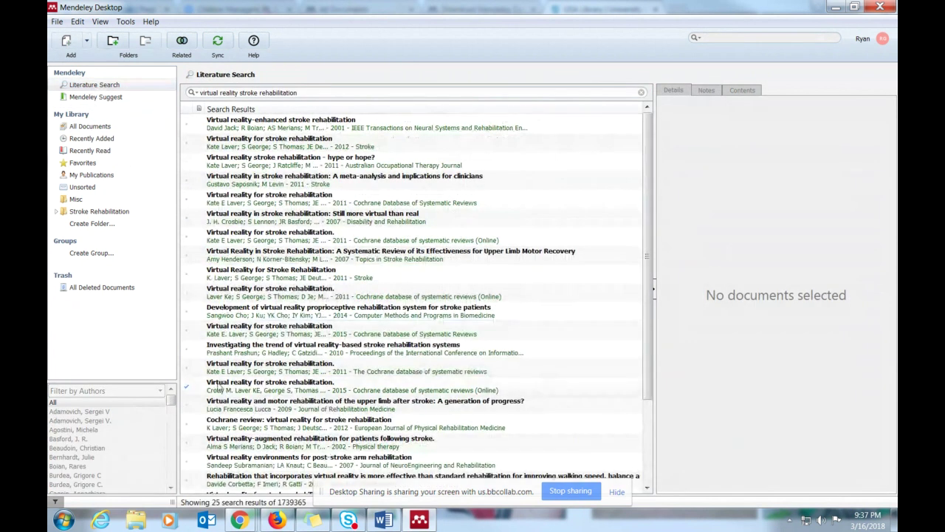
{"action": "left_click", "coordinate": [86, 128]}
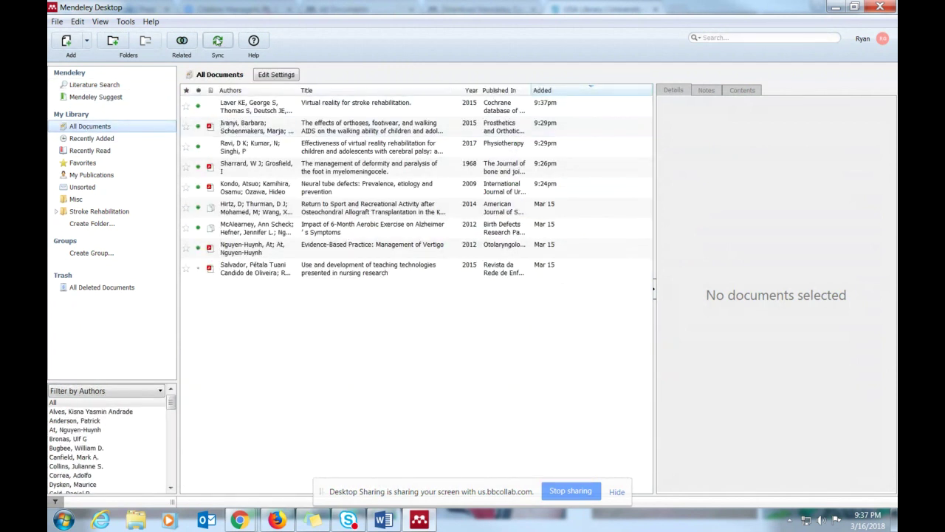
{"action": "left_click", "coordinate": [217, 42]}
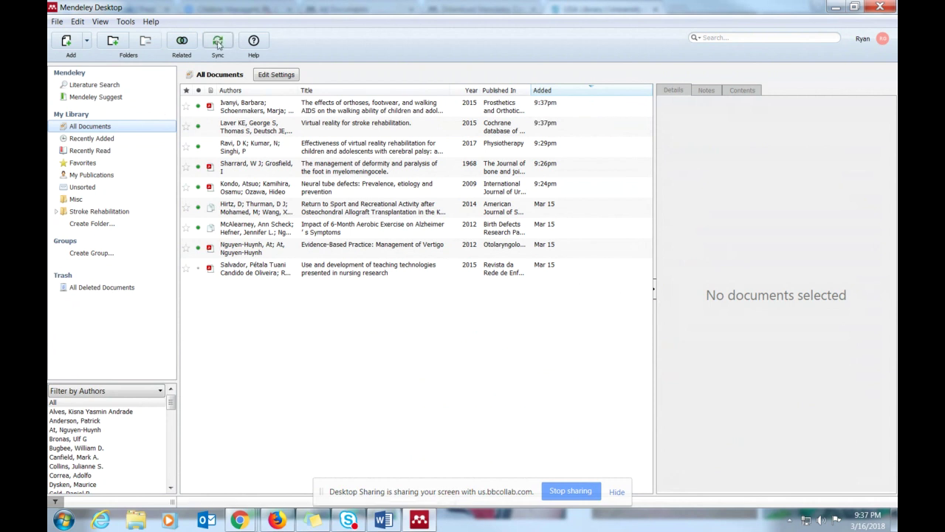
- Save the 2012 'Cochrane review: virtual reality for stroke rehabilitation' result, then sync again
{"action": "left_click", "coordinate": [105, 87]}
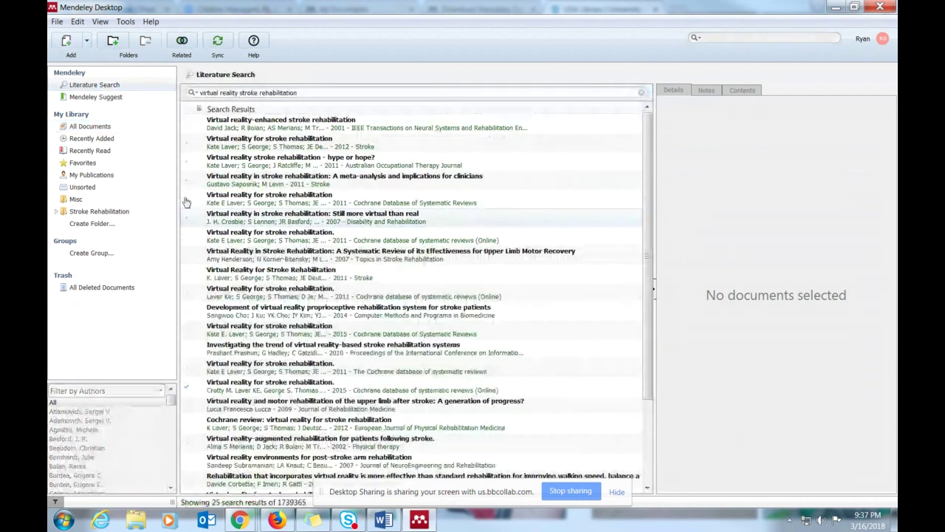
{"action": "left_click", "coordinate": [236, 391]}
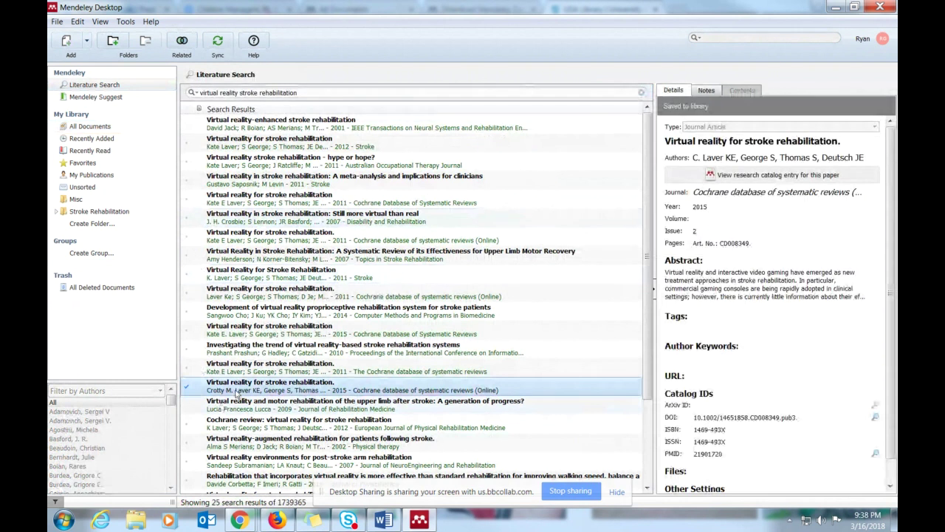
{"action": "left_click", "coordinate": [262, 423]}
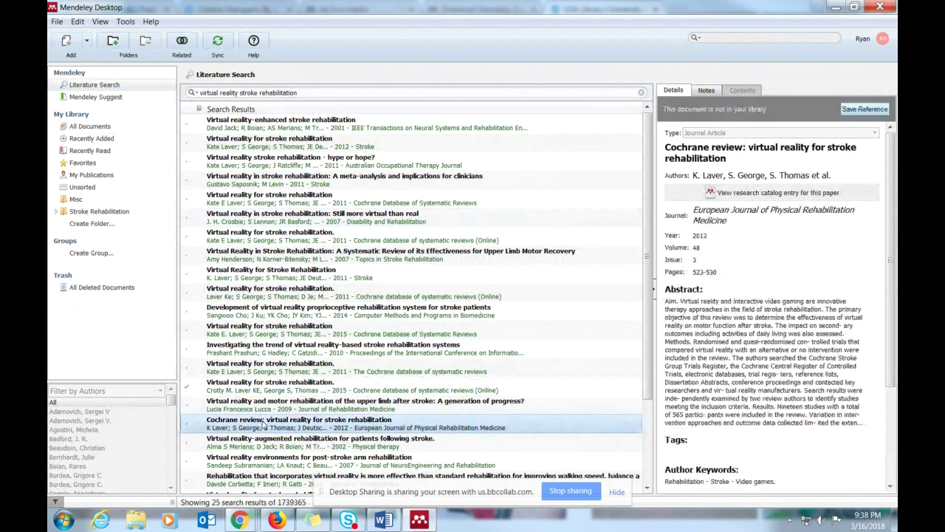
{"action": "left_click", "coordinate": [862, 109]}
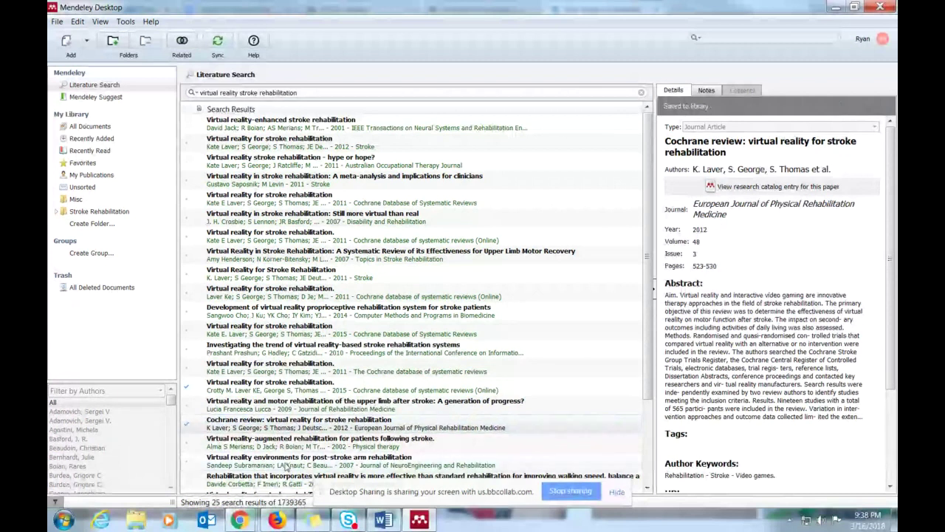
{"action": "left_click", "coordinate": [218, 41]}
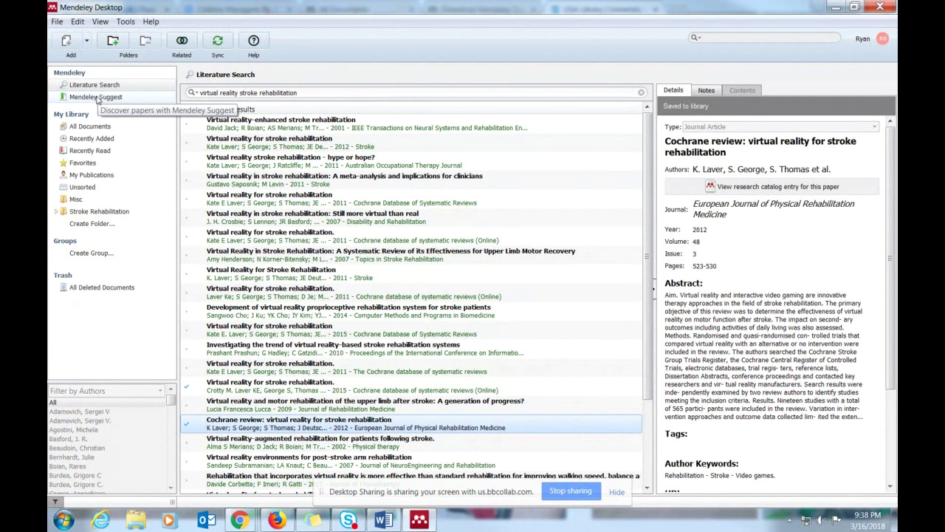
{"action": "left_click", "coordinate": [96, 100]}
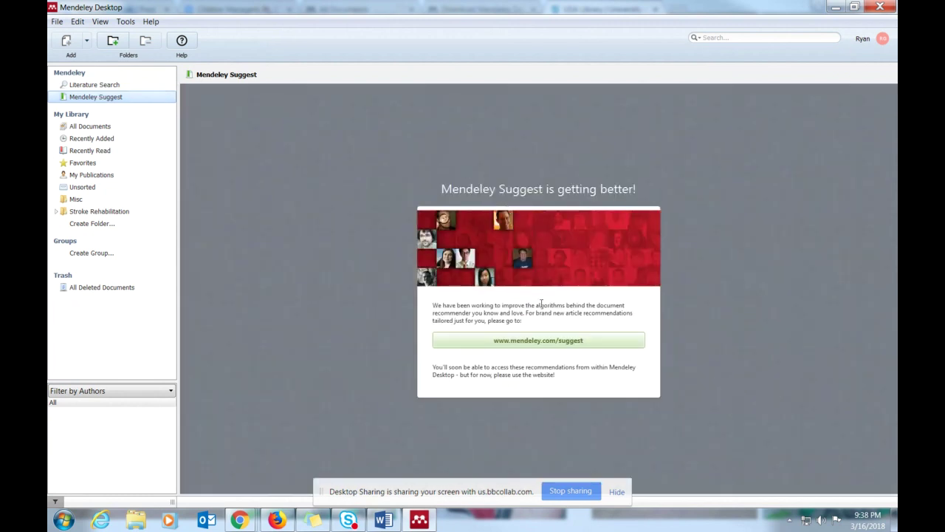
{"action": "left_click", "coordinate": [531, 343]}
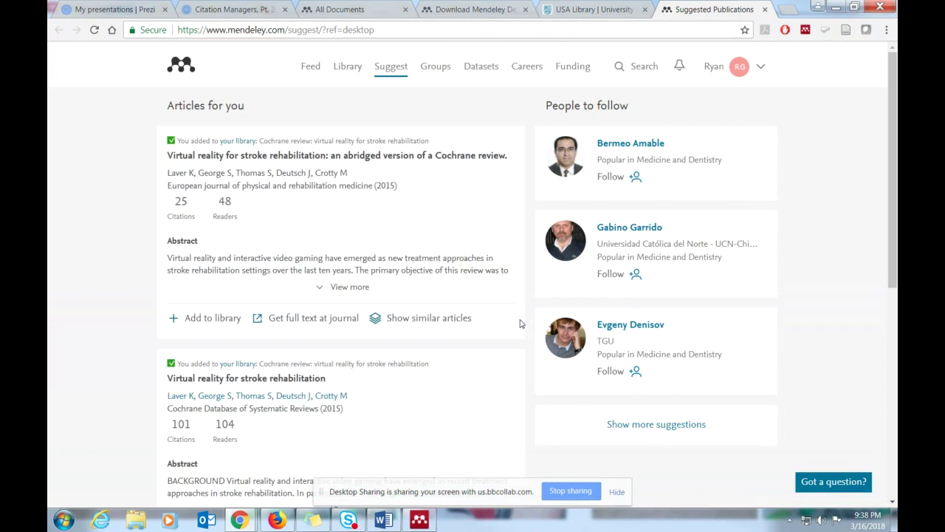
- Add the first two suggested articles to the library
{"action": "scroll", "coordinate": [358, 223], "scroll_direction": "down", "scroll_amount": 1}
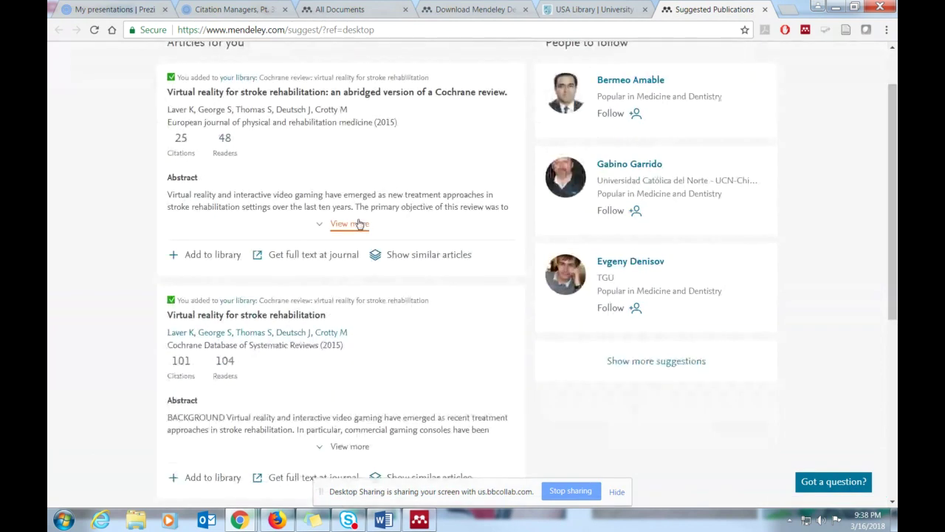
{"action": "scroll", "coordinate": [358, 223], "scroll_direction": "down", "scroll_amount": 1}
{"action": "scroll", "coordinate": [358, 223], "scroll_direction": "down", "scroll_amount": 1}
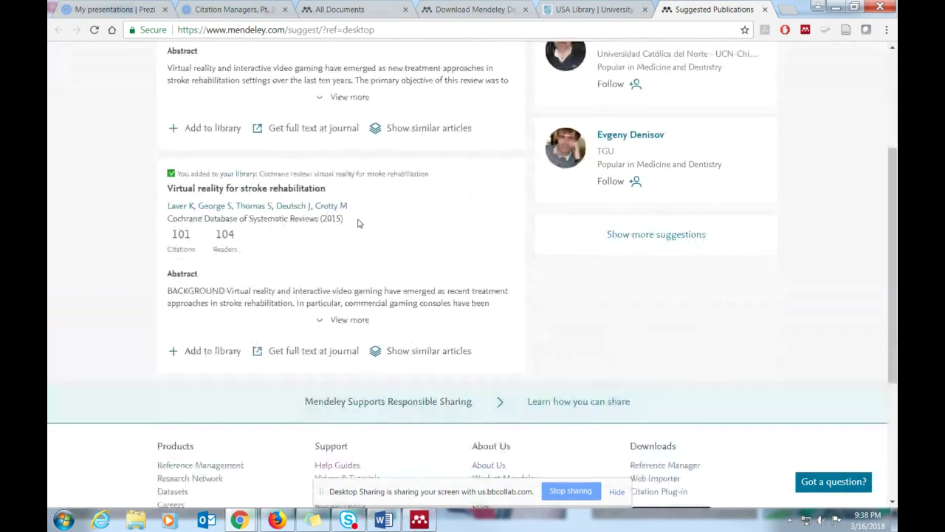
{"action": "scroll", "coordinate": [221, 280], "scroll_direction": "up", "scroll_amount": 1}
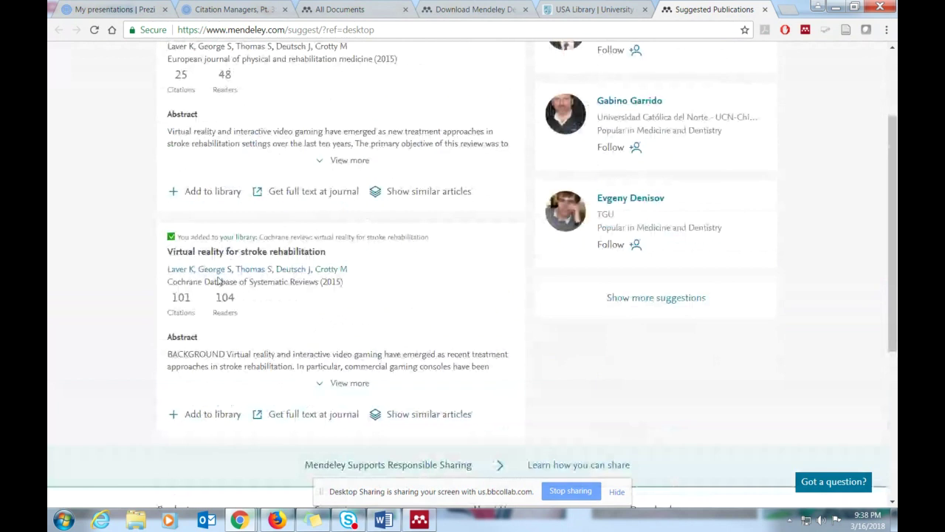
{"action": "left_click", "coordinate": [195, 418]}
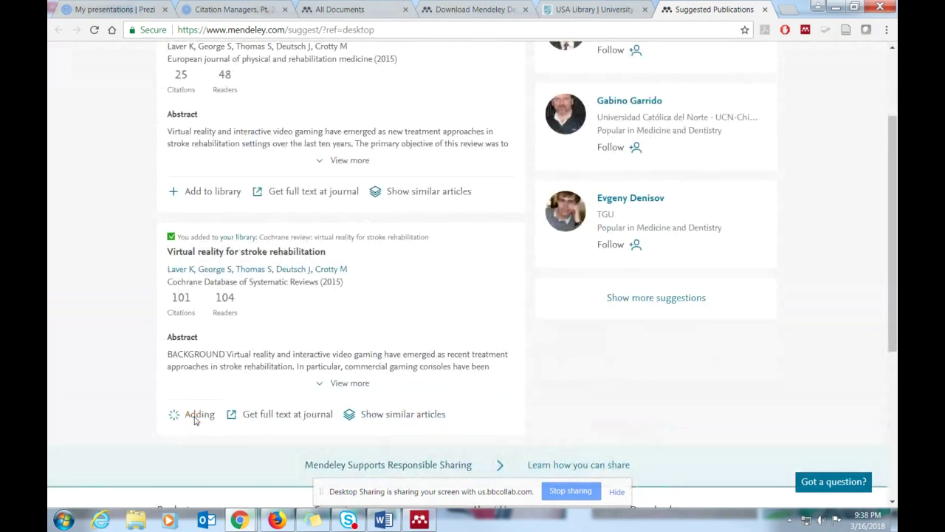
{"action": "left_click", "coordinate": [212, 193]}
{"action": "scroll", "coordinate": [367, 291], "scroll_direction": "up", "scroll_amount": 2}
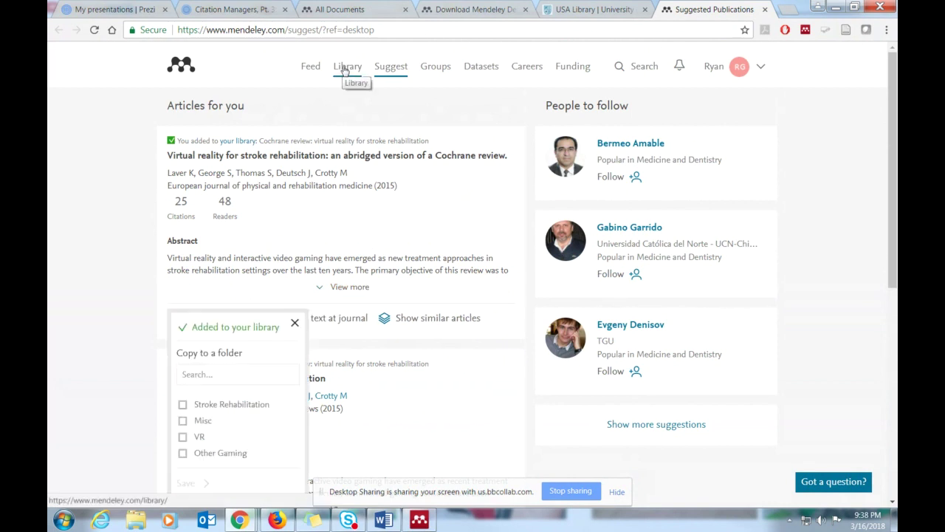
- Browse the online document library, then view its article suggestions
{"action": "left_click", "coordinate": [344, 70]}
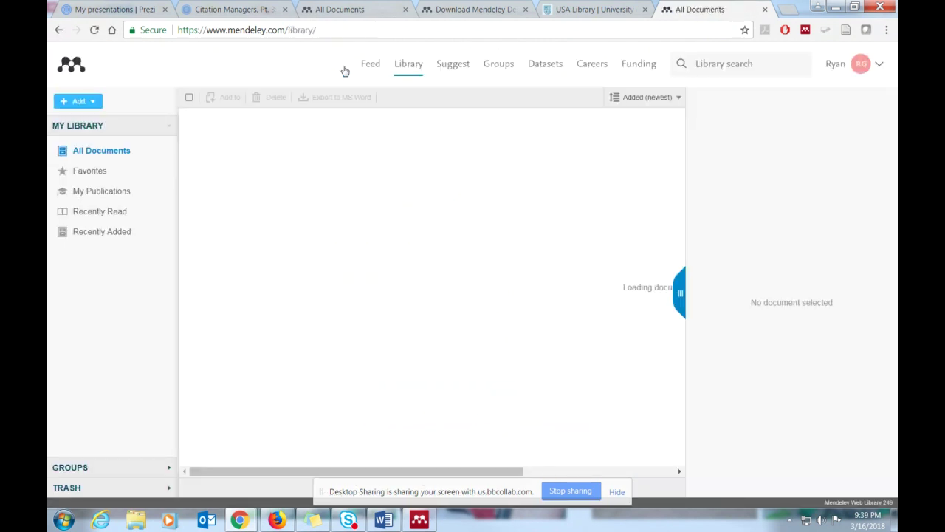
{"action": "scroll", "coordinate": [466, 271], "scroll_direction": "down", "scroll_amount": 1}
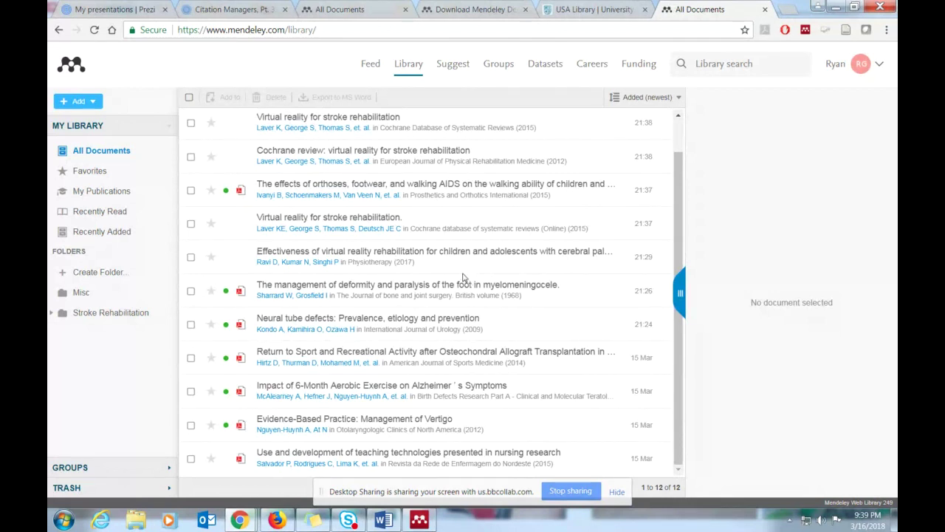
{"action": "scroll", "coordinate": [425, 327], "scroll_direction": "up", "scroll_amount": 1}
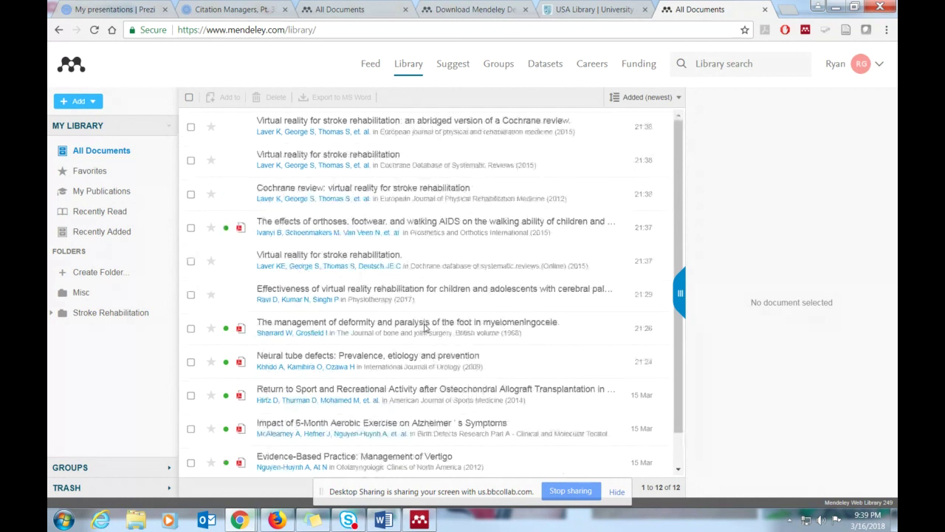
{"action": "left_click", "coordinate": [459, 75]}
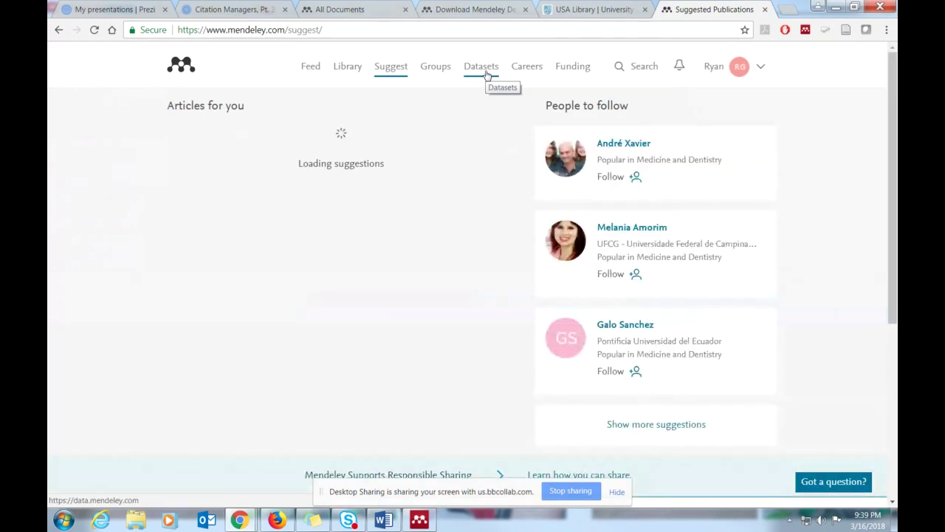
- Look over the Mendeley Careers job search page, then return to the library
{"action": "left_click", "coordinate": [527, 68]}
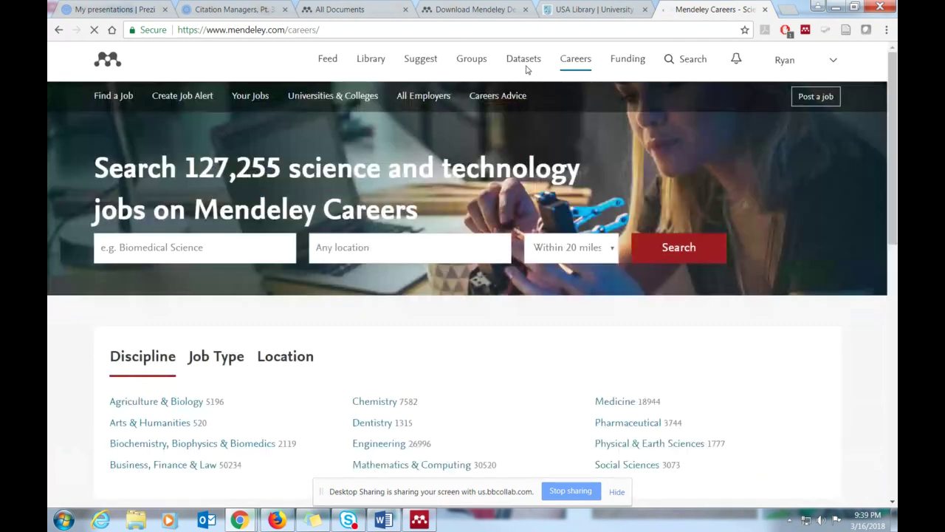
{"action": "scroll", "coordinate": [420, 305], "scroll_direction": "down", "scroll_amount": 1}
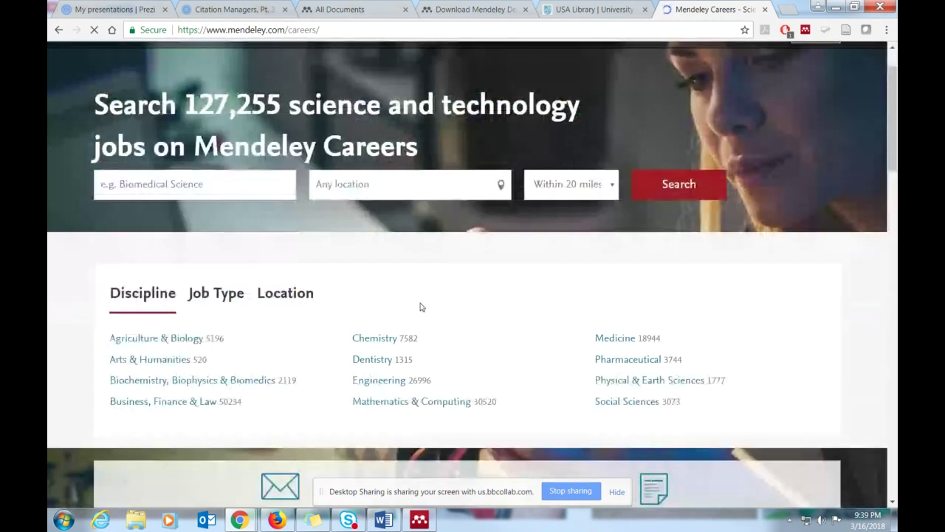
{"action": "scroll", "coordinate": [420, 306], "scroll_direction": "up", "scroll_amount": 1}
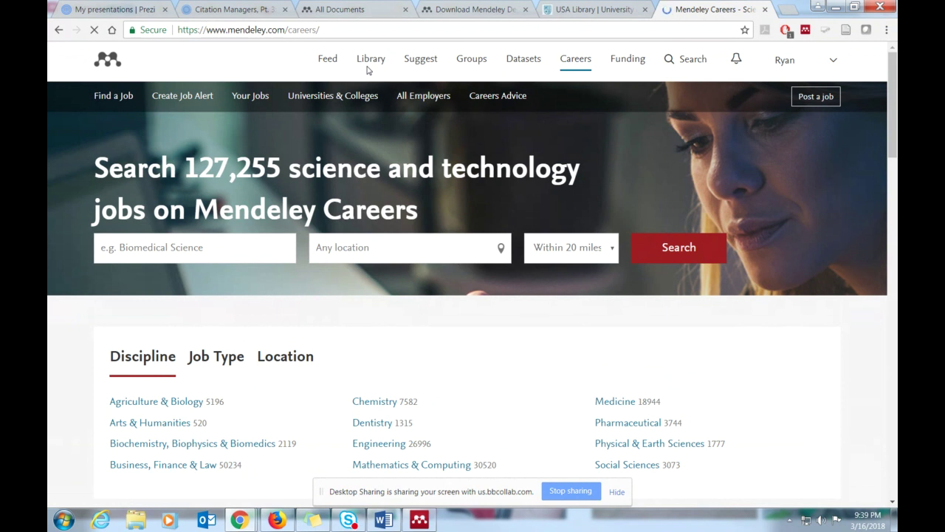
{"action": "left_click", "coordinate": [368, 68]}
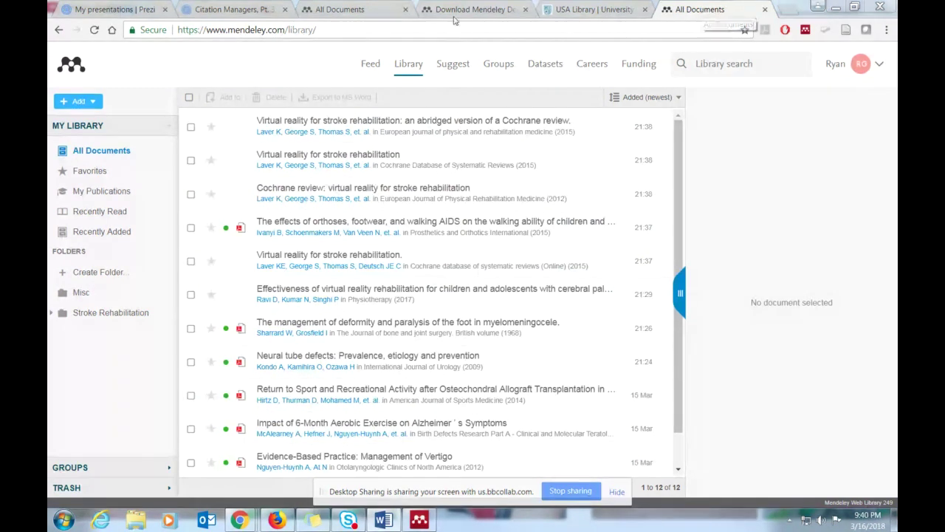
- Close the duplicate library tab and bring Mendeley Desktop to the front
{"action": "left_click", "coordinate": [476, 9]}
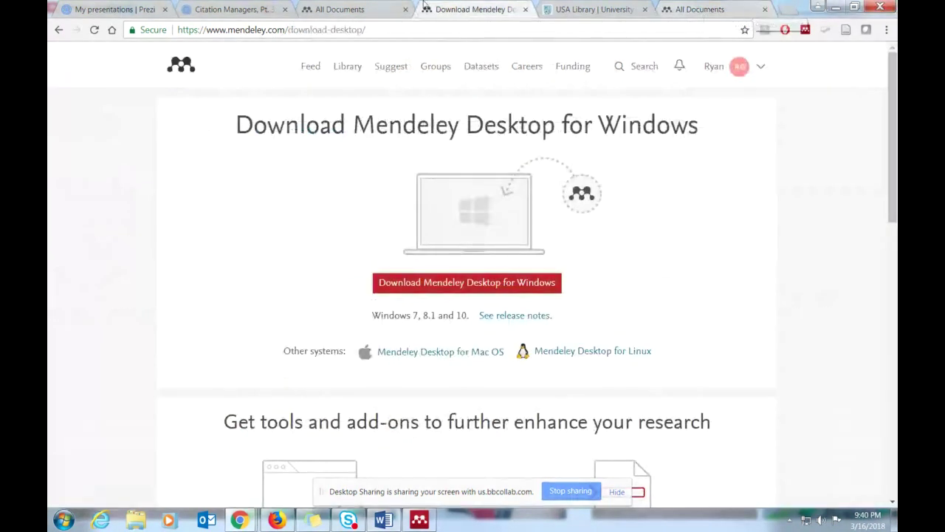
{"action": "left_click", "coordinate": [765, 10]}
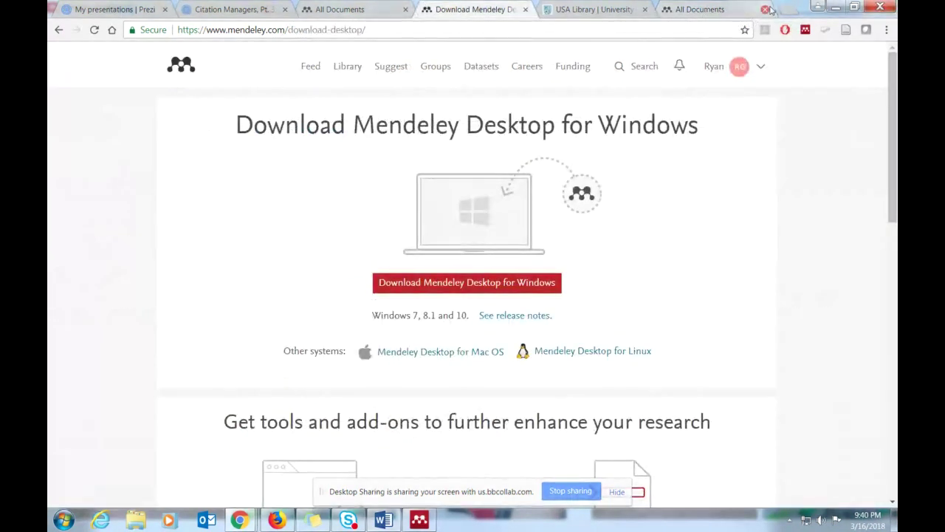
{"action": "left_click", "coordinate": [365, 8]}
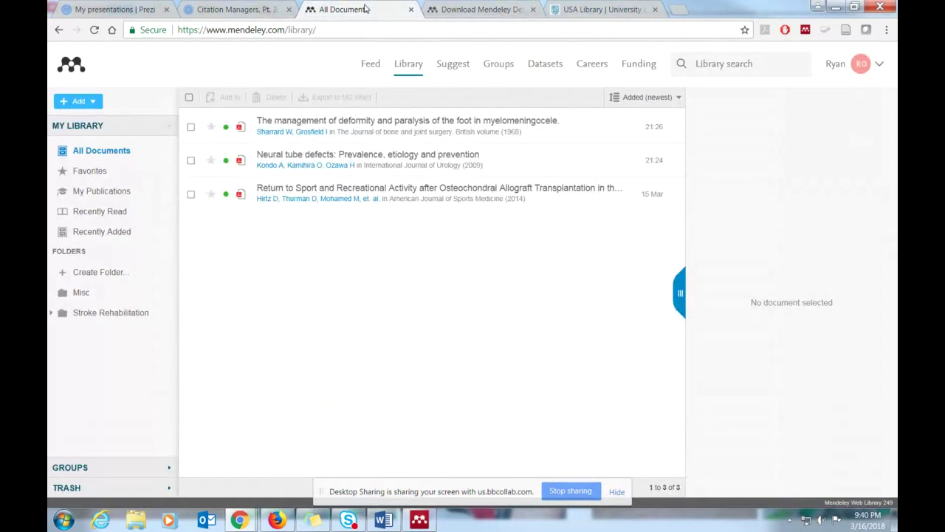
{"action": "right_click", "coordinate": [384, 520]}
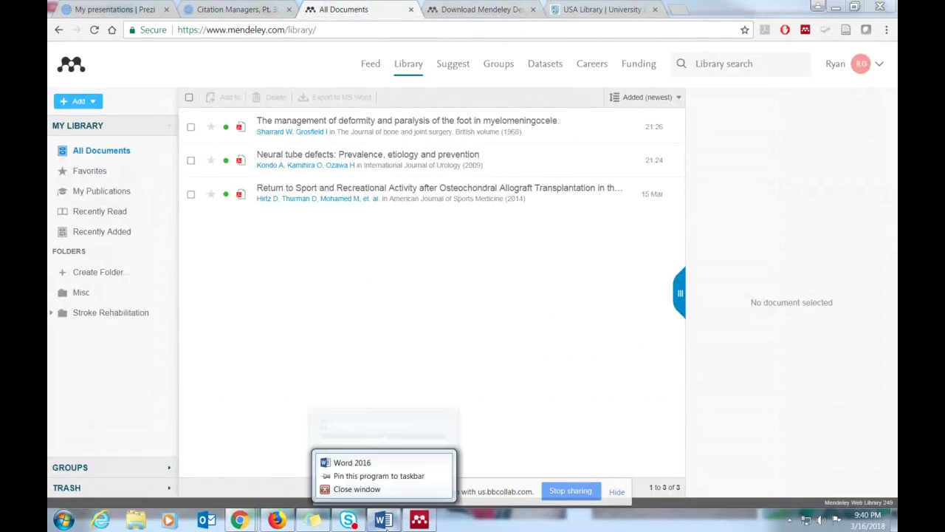
{"action": "left_click", "coordinate": [419, 520]}
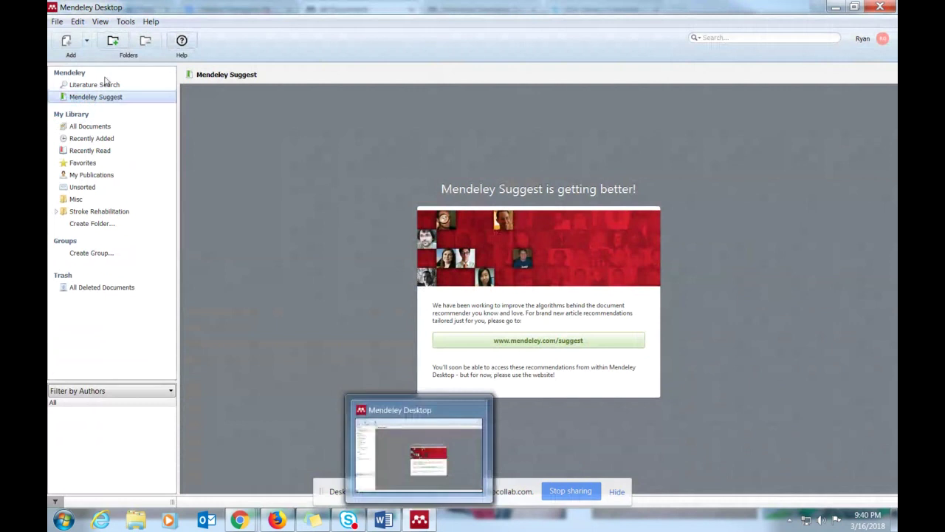
- List All Documents in Mendeley Desktop, then switch to the Chrome web library window
{"action": "left_click", "coordinate": [90, 127]}
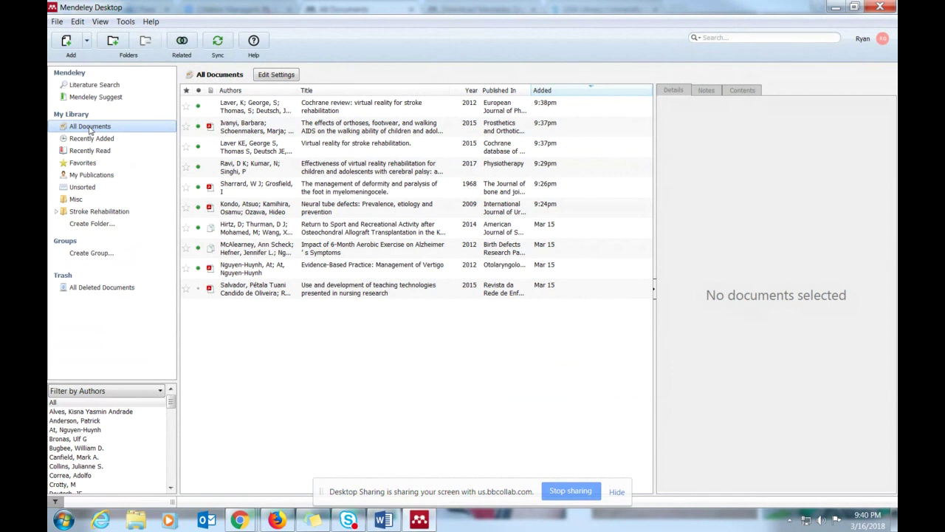
{"action": "mouse_move", "coordinate": [238, 521]}
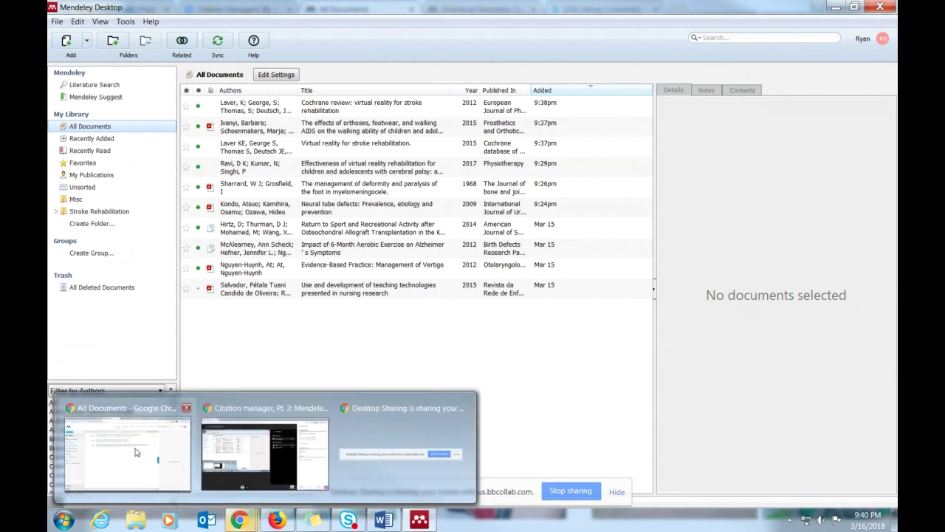
{"action": "left_click", "coordinate": [132, 452]}
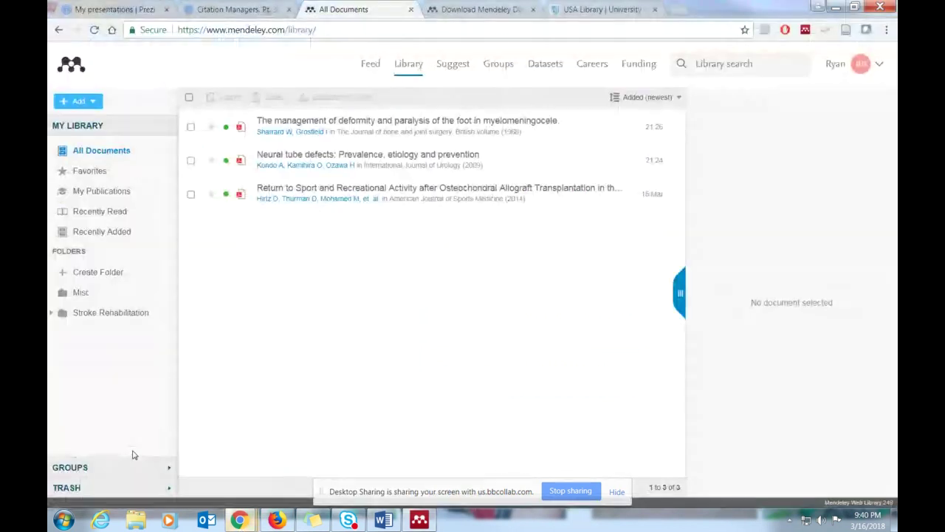
- Google 'virtual reality stroke rehabilitation' in a new tab
{"action": "left_click", "coordinate": [681, 9]}
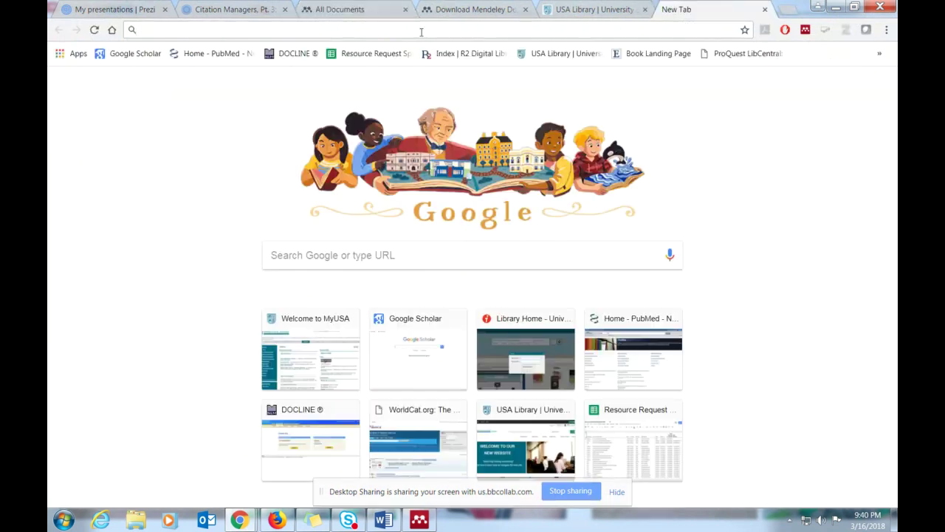
{"action": "type", "text": "virtual treal"}
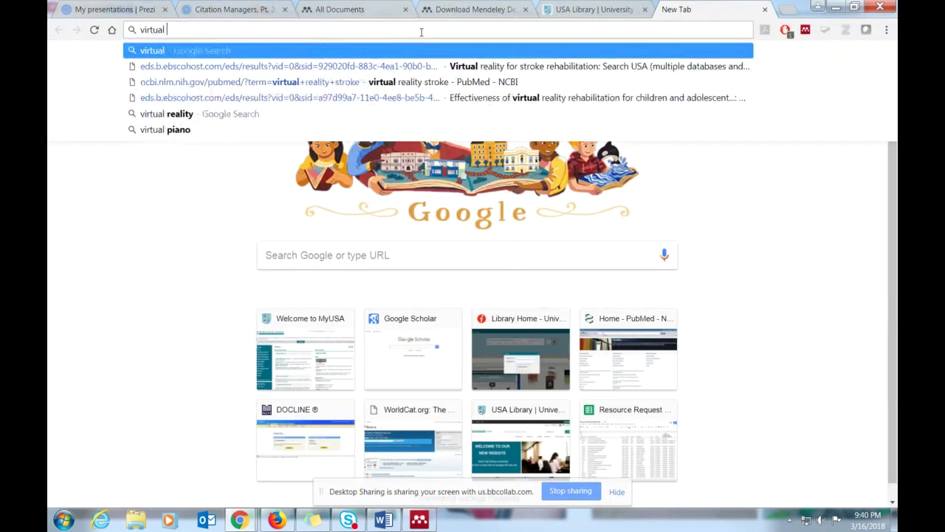
{"action": "key", "text": "BackSpace"}
{"action": "key", "text": "BackSpace"}
{"action": "key", "text": "BackSpace"}
{"action": "key", "text": "BackSpace"}
{"action": "key", "text": "BackSpace"}
{"action": "type", "text": "realit"}
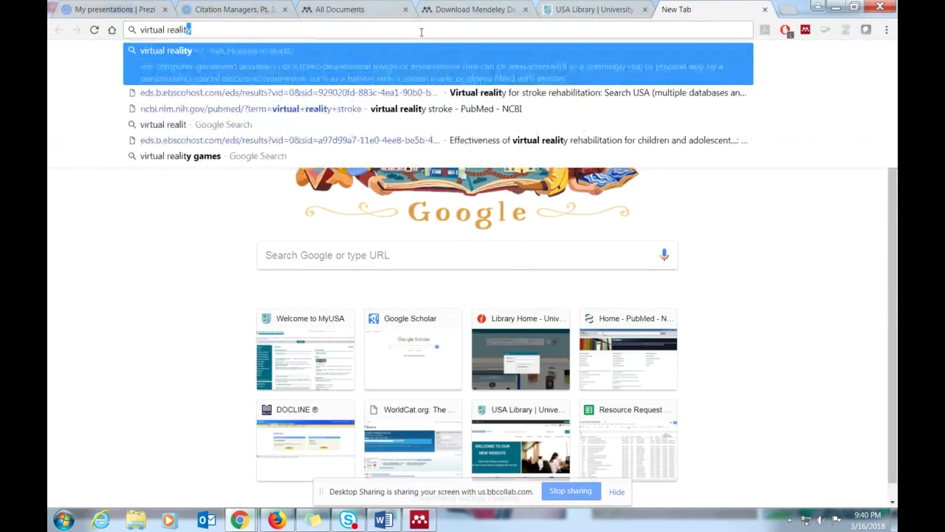
{"action": "type", "text": "y stroke rehabi"}
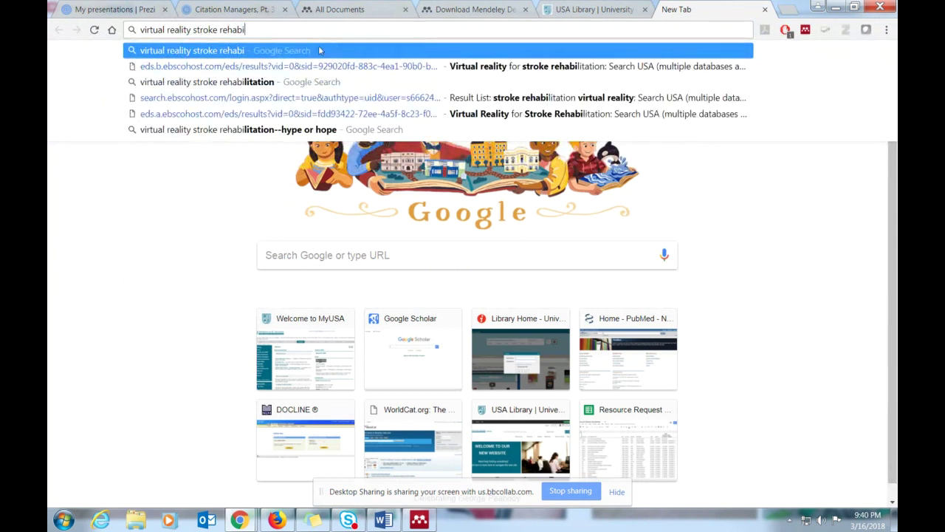
{"action": "left_click", "coordinate": [286, 82]}
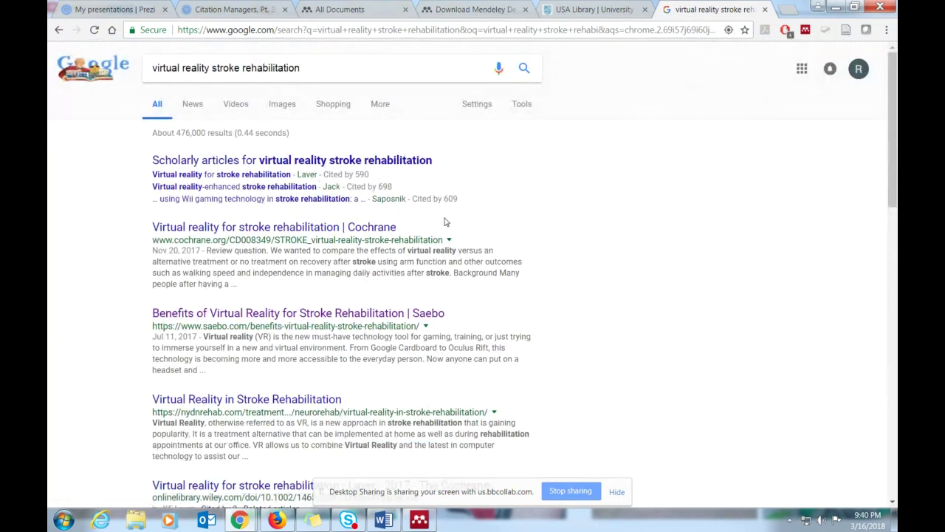
- Open the R&D article 'Virtual Reality Therapy Designed to Help Stroke Patients Recover'
{"action": "scroll", "coordinate": [447, 222], "scroll_direction": "down", "scroll_amount": 3}
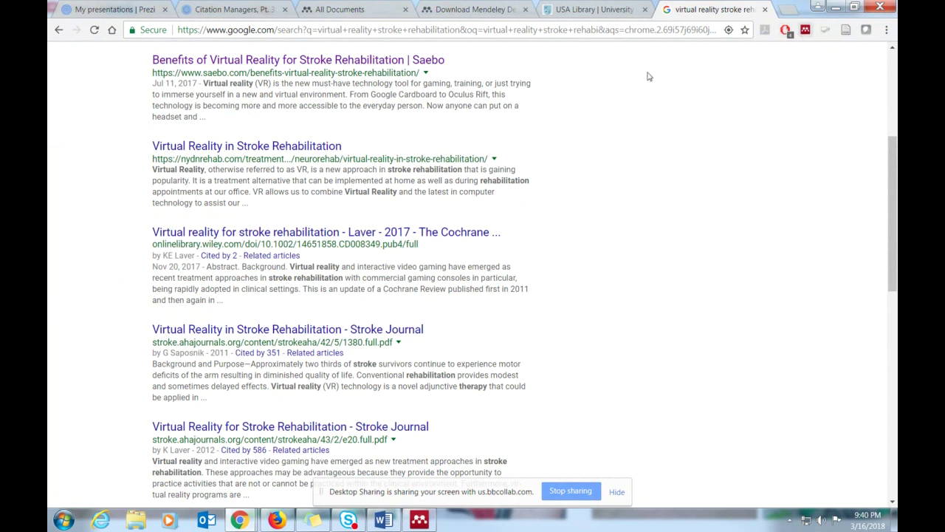
{"action": "scroll", "coordinate": [602, 260], "scroll_direction": "down", "scroll_amount": 1}
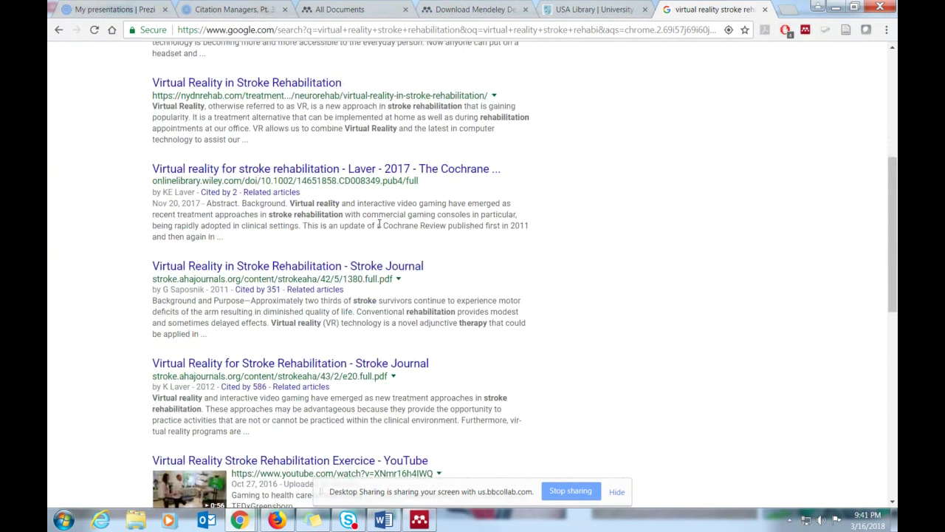
{"action": "scroll", "coordinate": [433, 264], "scroll_direction": "down", "scroll_amount": 5}
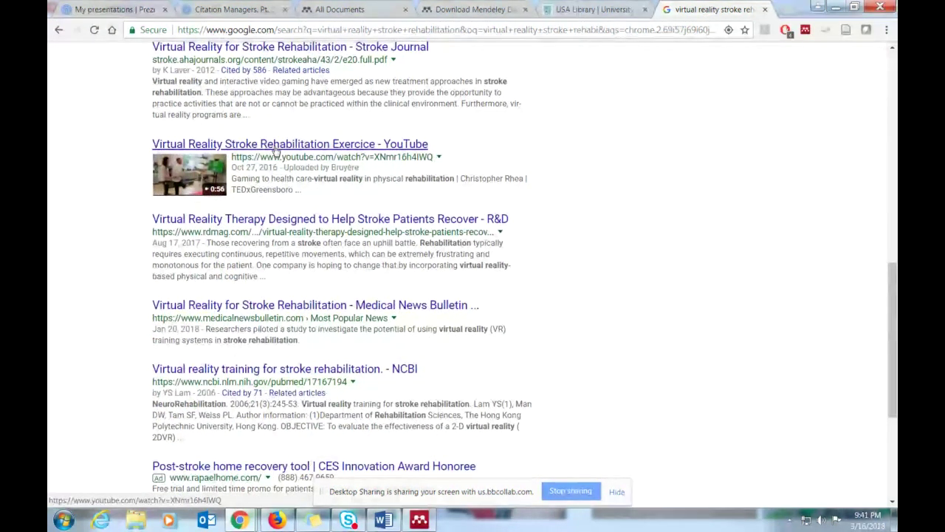
{"action": "left_click", "coordinate": [284, 219]}
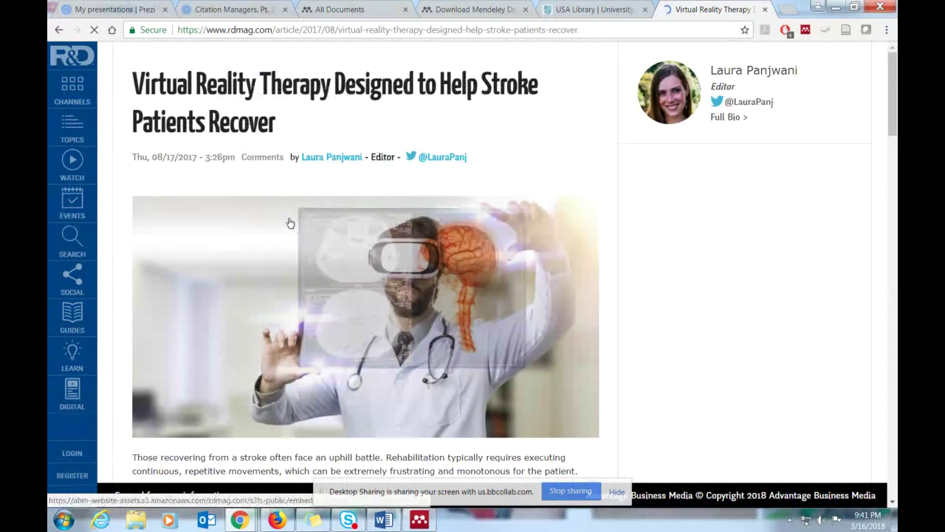
- Skim the R&D VR stroke therapy article and return to the search results
{"action": "scroll", "coordinate": [290, 222], "scroll_direction": "down", "scroll_amount": 3}
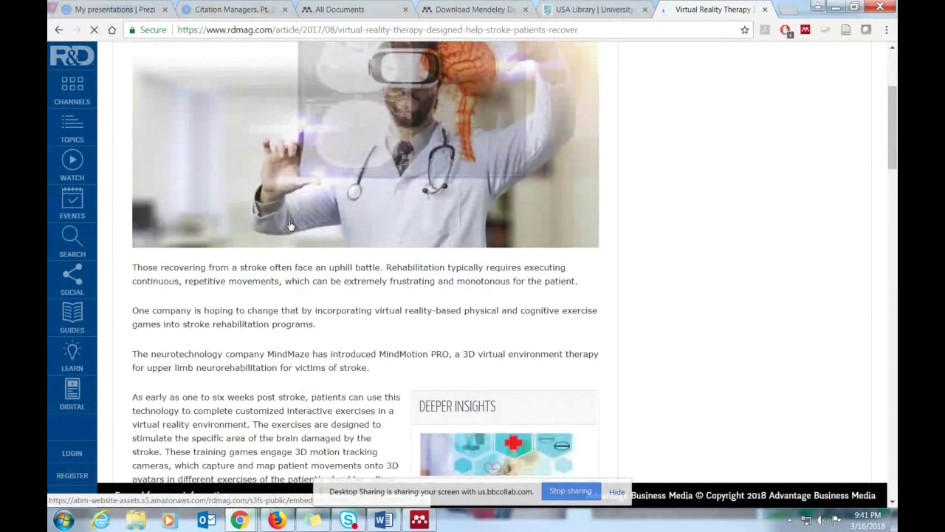
{"action": "scroll", "coordinate": [290, 224], "scroll_direction": "up", "scroll_amount": 3}
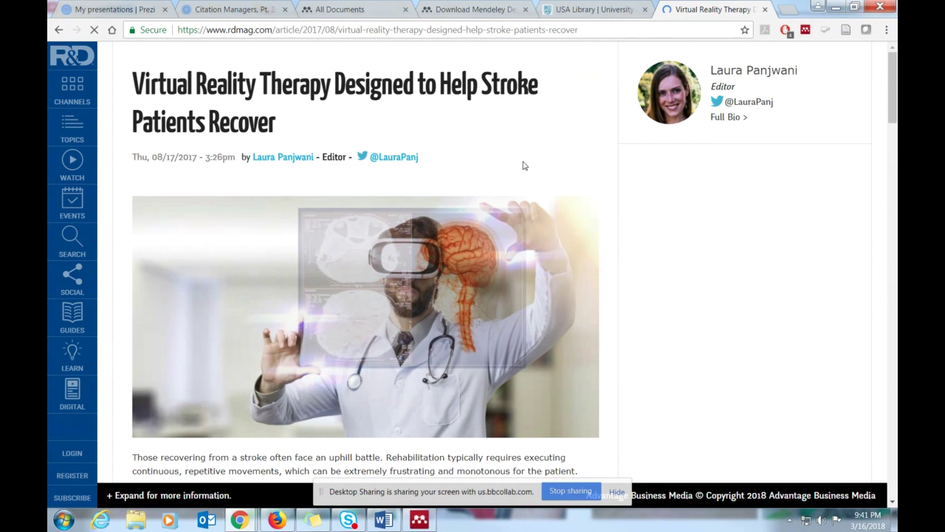
{"action": "scroll", "coordinate": [524, 166], "scroll_direction": "down", "scroll_amount": 3}
{"action": "scroll", "coordinate": [524, 166], "scroll_direction": "up", "scroll_amount": 3}
{"action": "left_click", "coordinate": [59, 31]}
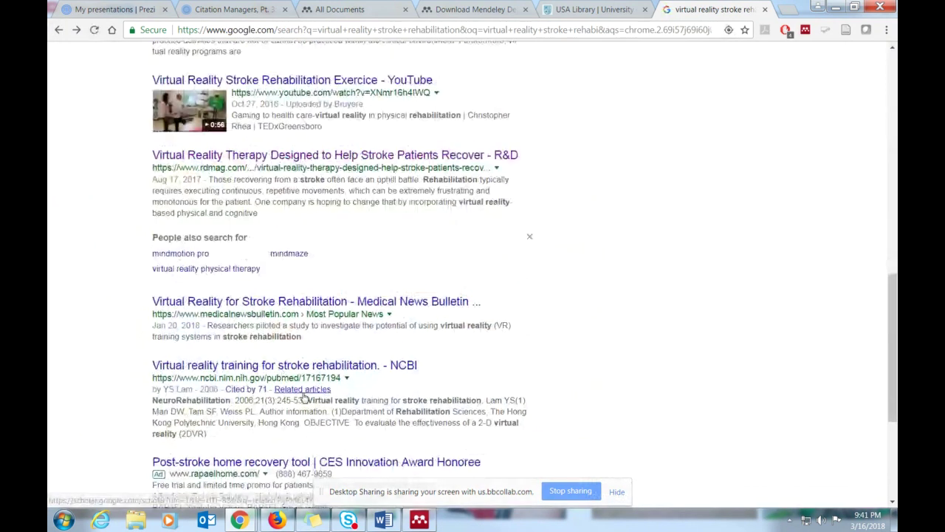
- View the Stroke Journal virtual reality meta-analysis PDF, then return to the results
{"action": "scroll", "coordinate": [280, 396], "scroll_direction": "down", "scroll_amount": 2}
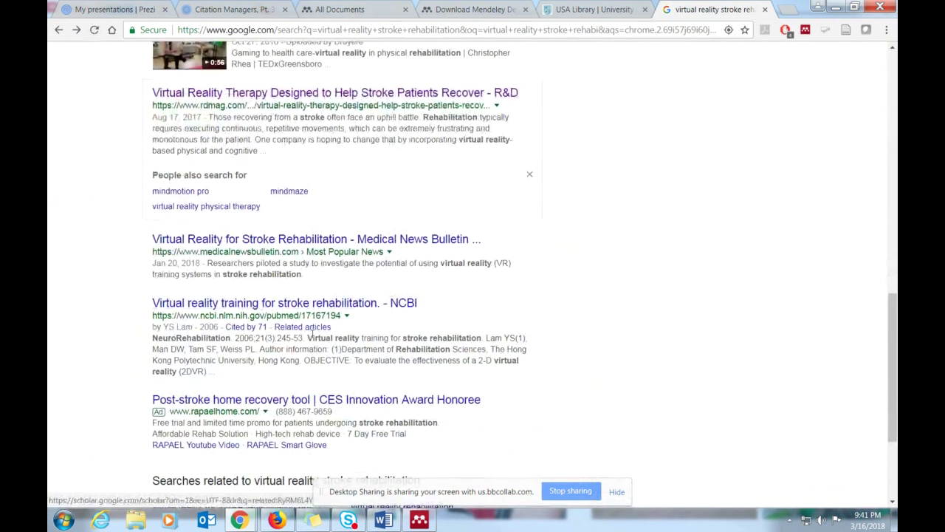
{"action": "scroll", "coordinate": [295, 318], "scroll_direction": "down", "scroll_amount": 3}
{"action": "scroll", "coordinate": [313, 336], "scroll_direction": "up", "scroll_amount": 6}
{"action": "scroll", "coordinate": [313, 336], "scroll_direction": "up", "scroll_amount": 2}
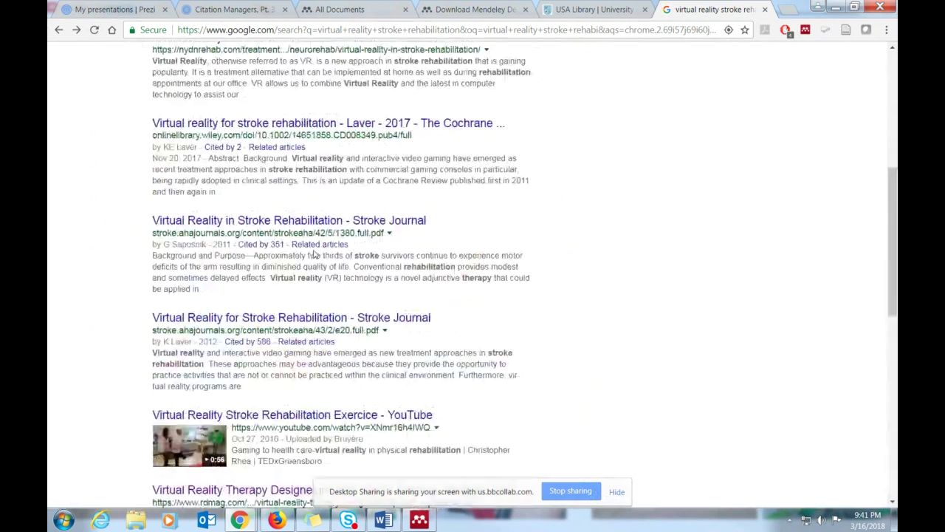
{"action": "left_click", "coordinate": [327, 222]}
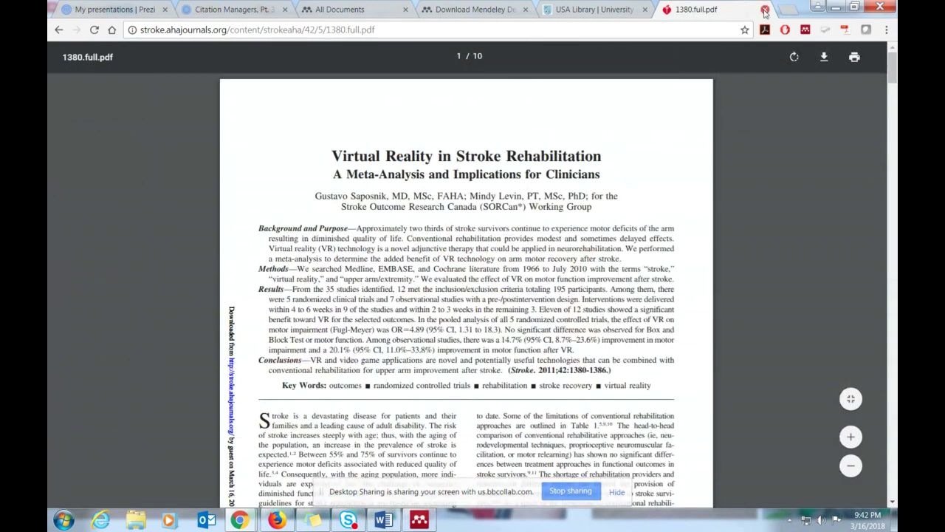
{"action": "left_click", "coordinate": [58, 30]}
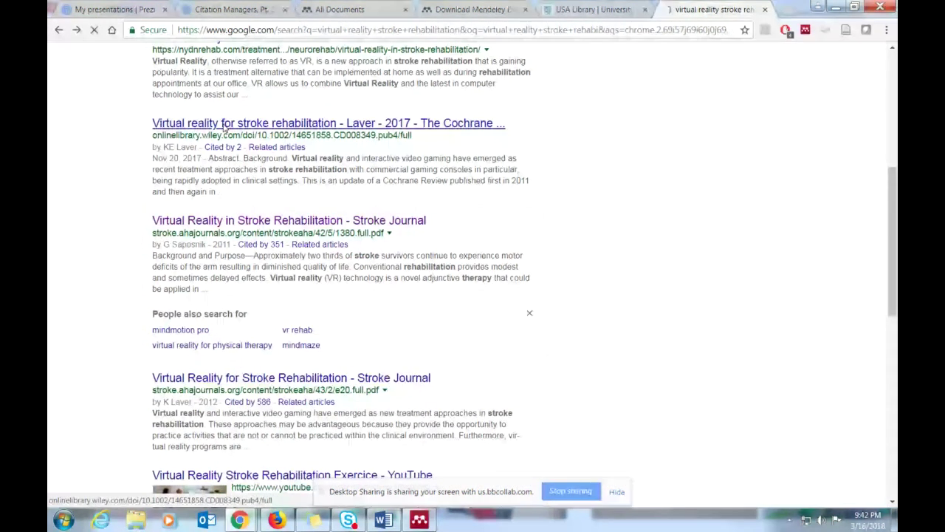
- Open the Cochrane VR stroke review and the Mendeley Importer store page, then close both tabs
{"action": "left_click", "coordinate": [224, 125]}
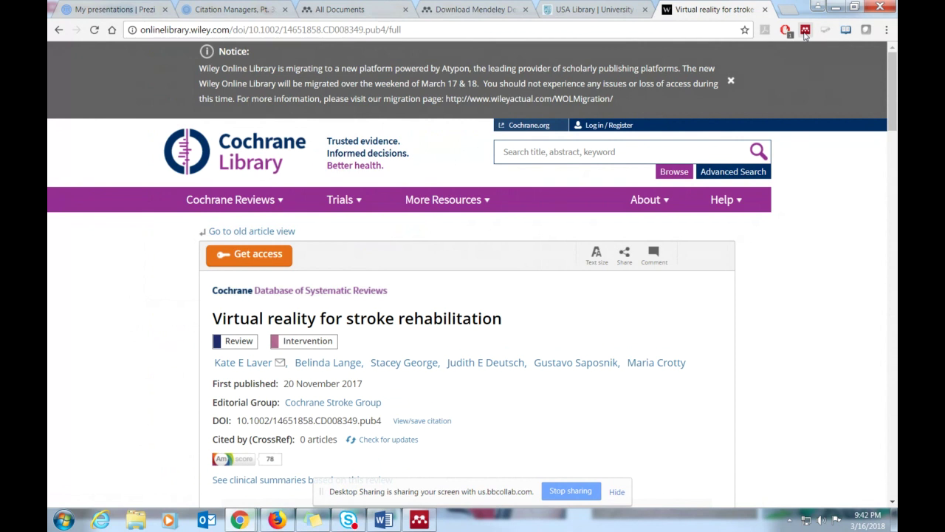
{"action": "right_click", "coordinate": [806, 35]}
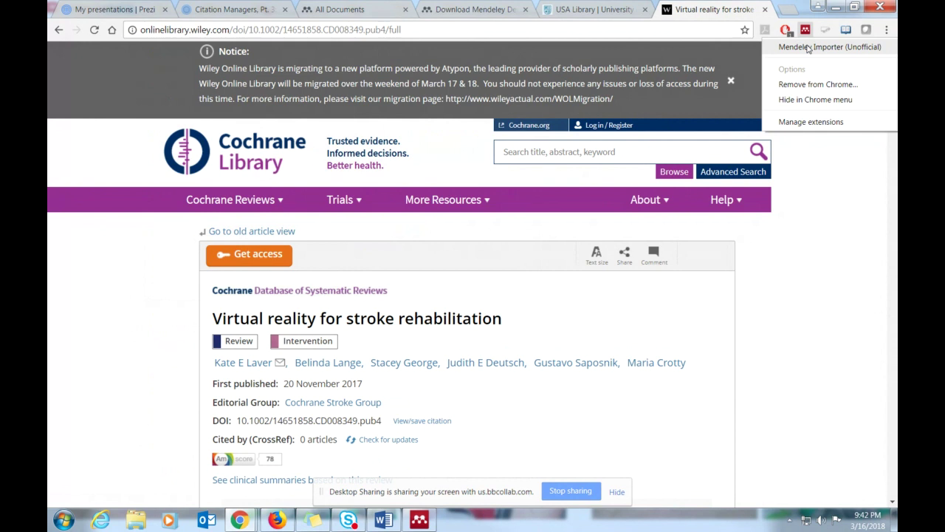
{"action": "left_click", "coordinate": [808, 48]}
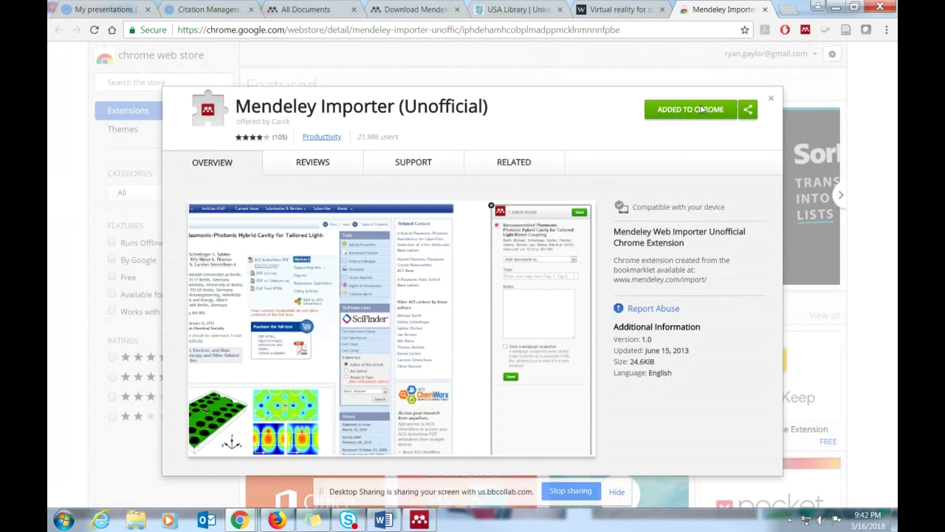
{"action": "left_click", "coordinate": [765, 9]}
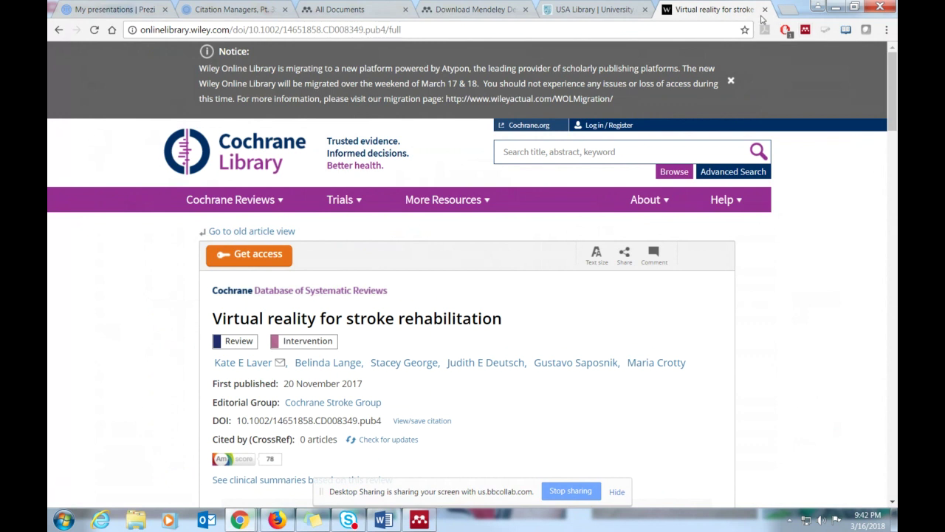
{"action": "left_click", "coordinate": [766, 9]}
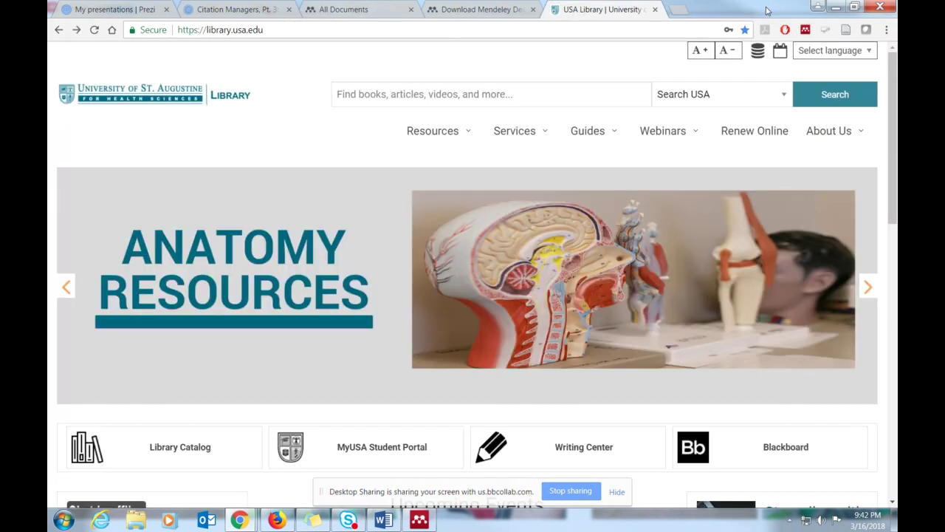
- Remove the unofficial Mendeley Importer extension from Chrome
{"action": "left_click", "coordinate": [678, 9]}
{"action": "right_click", "coordinate": [805, 29]}
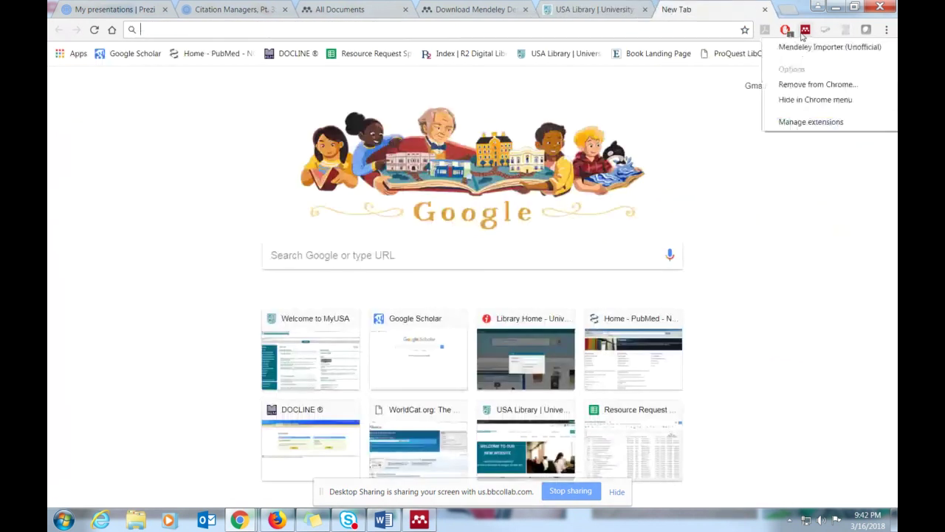
{"action": "left_click", "coordinate": [818, 84]}
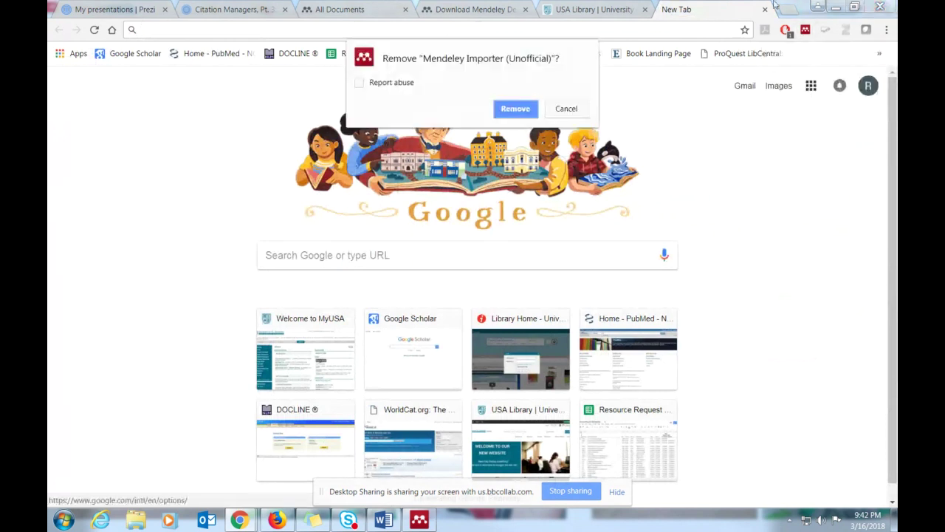
{"action": "left_click", "coordinate": [525, 115]}
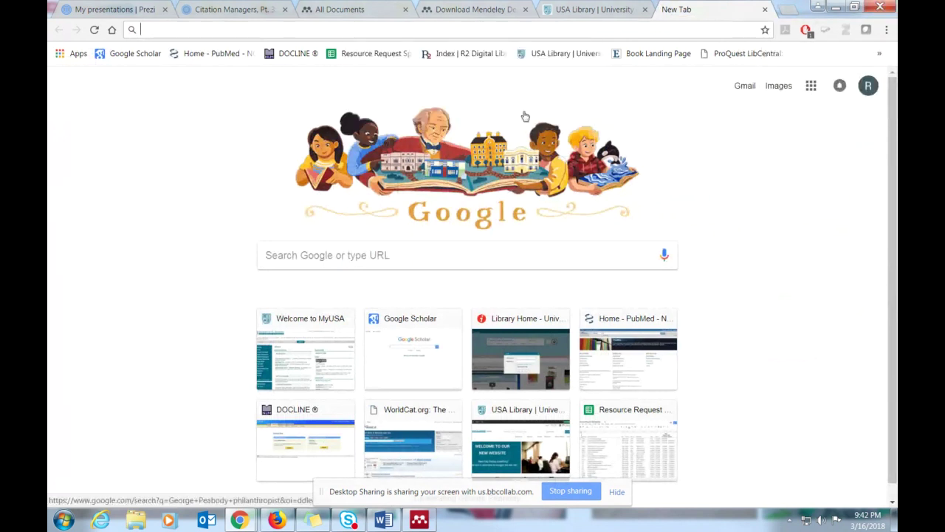
- Go from Chrome's Extensions list to the Chrome Web Store's extensions page
{"action": "left_click", "coordinate": [886, 30]}
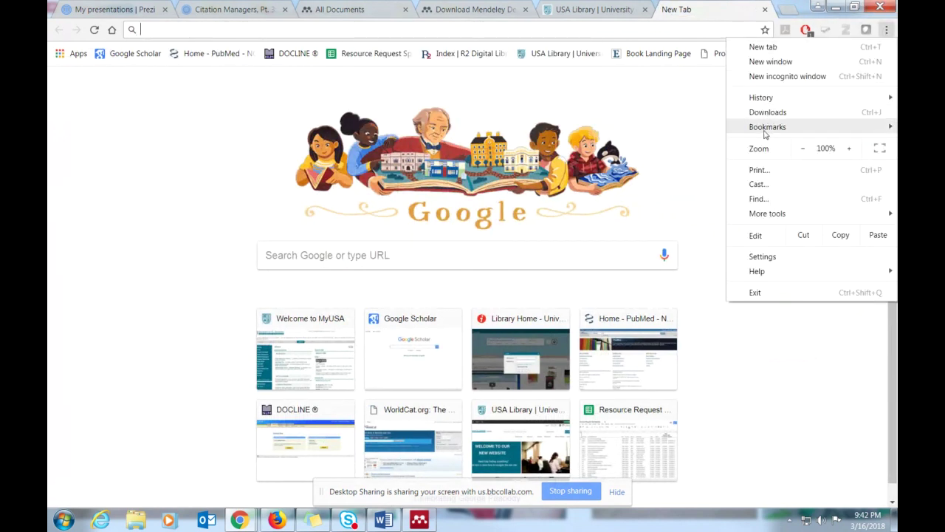
{"action": "mouse_move", "coordinate": [765, 131]}
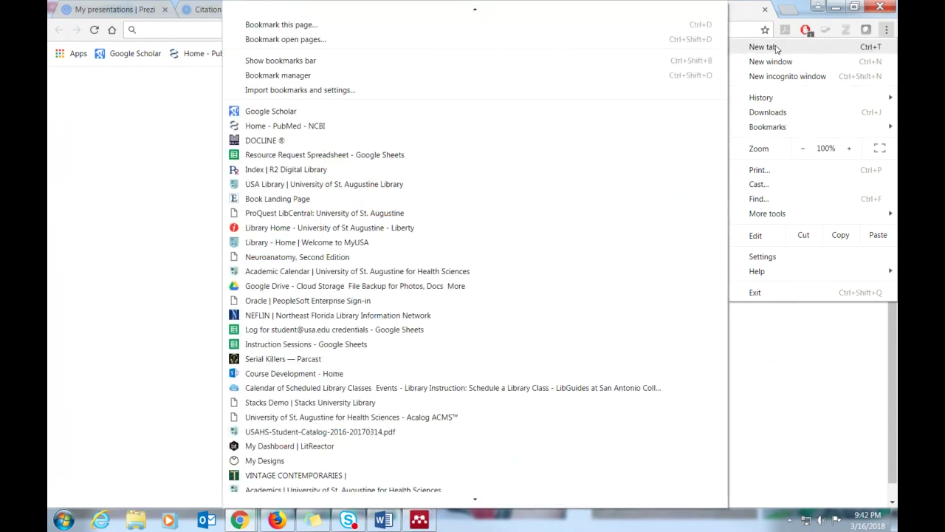
{"action": "mouse_move", "coordinate": [770, 221]}
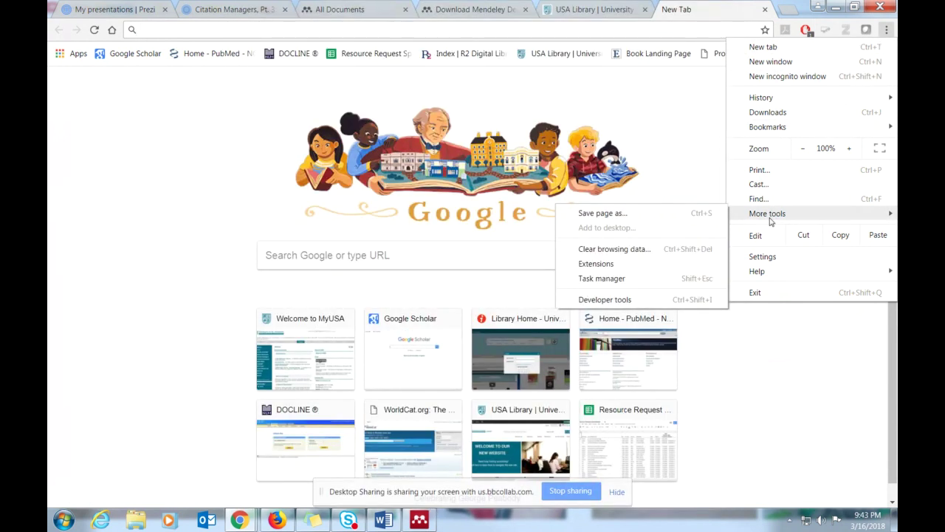
{"action": "left_click", "coordinate": [619, 264]}
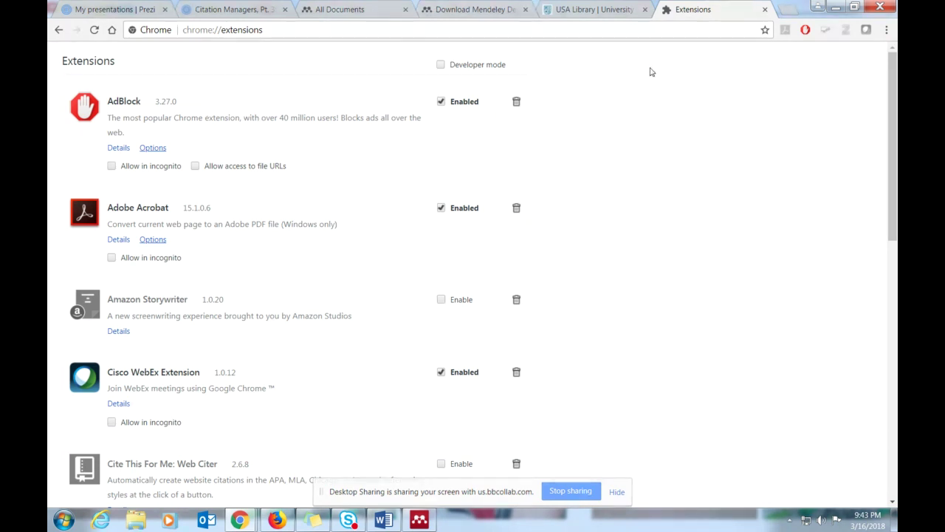
{"action": "scroll", "coordinate": [289, 215], "scroll_direction": "down", "scroll_amount": 5}
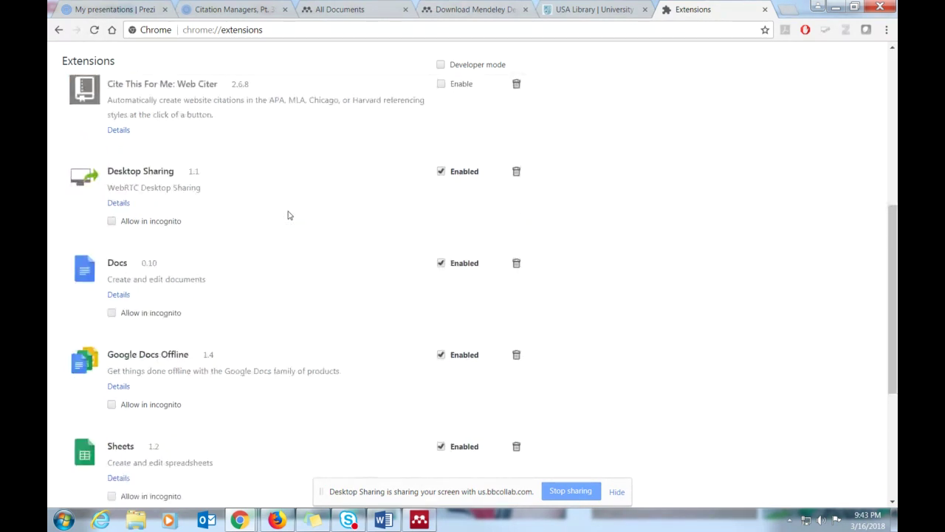
{"action": "scroll", "coordinate": [288, 215], "scroll_direction": "down", "scroll_amount": 3}
{"action": "scroll", "coordinate": [289, 215], "scroll_direction": "up", "scroll_amount": 6}
{"action": "scroll", "coordinate": [289, 215], "scroll_direction": "down", "scroll_amount": 3}
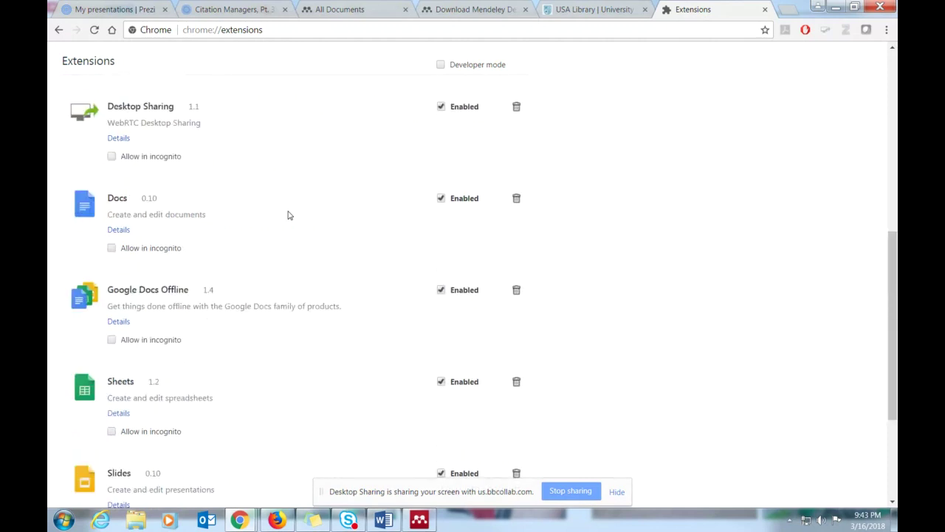
{"action": "scroll", "coordinate": [289, 215], "scroll_direction": "down", "scroll_amount": 3}
{"action": "left_click", "coordinate": [149, 475]}
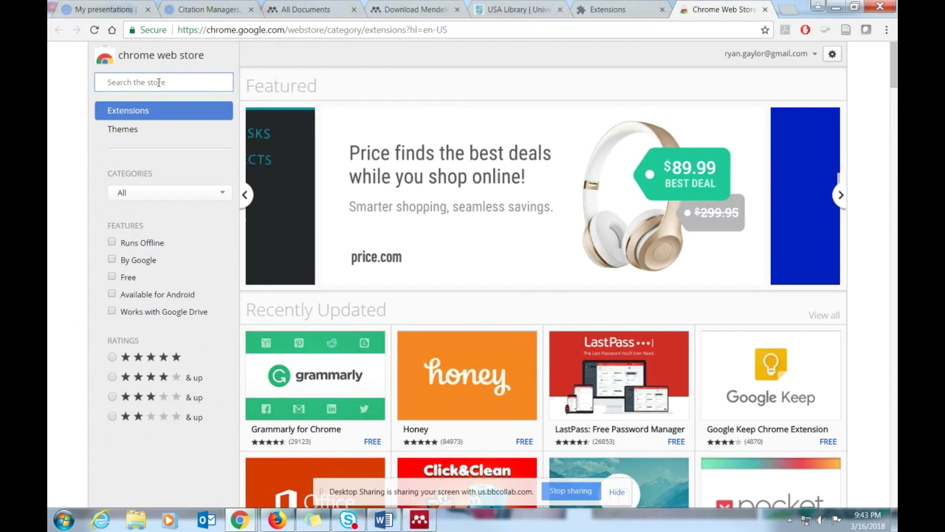
- Search the store for 'mendeley', add the official Mendeley Importer extension, and close the store tab
{"action": "left_click", "coordinate": [158, 82]}
{"action": "type", "text": "me"}
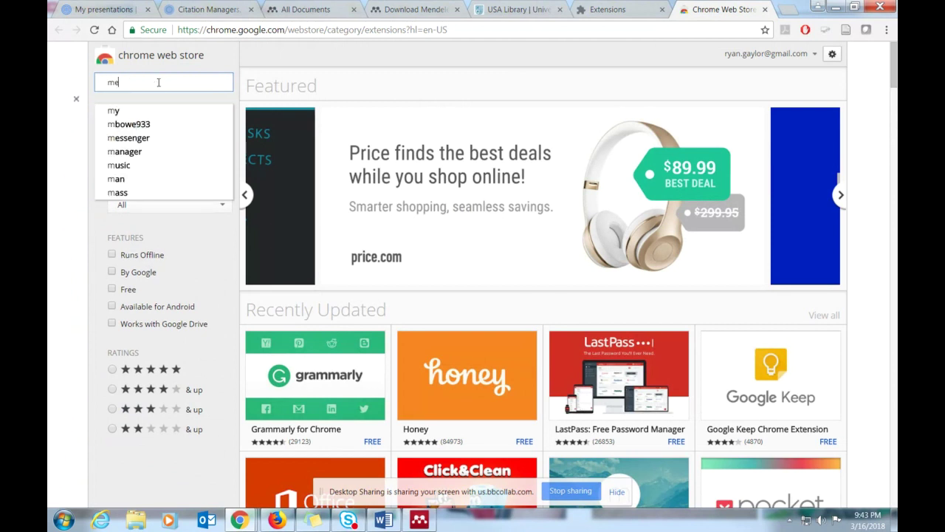
{"action": "type", "text": "ndeley"}
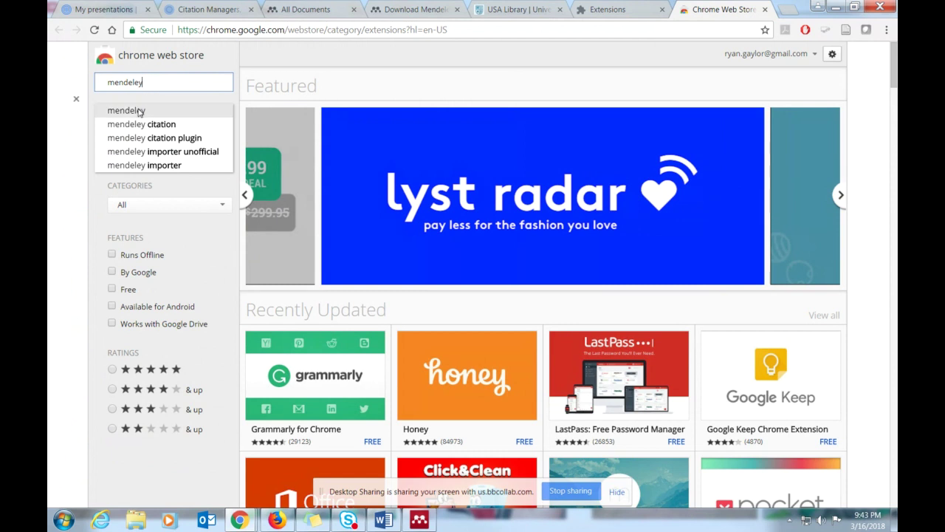
{"action": "left_click", "coordinate": [138, 111]}
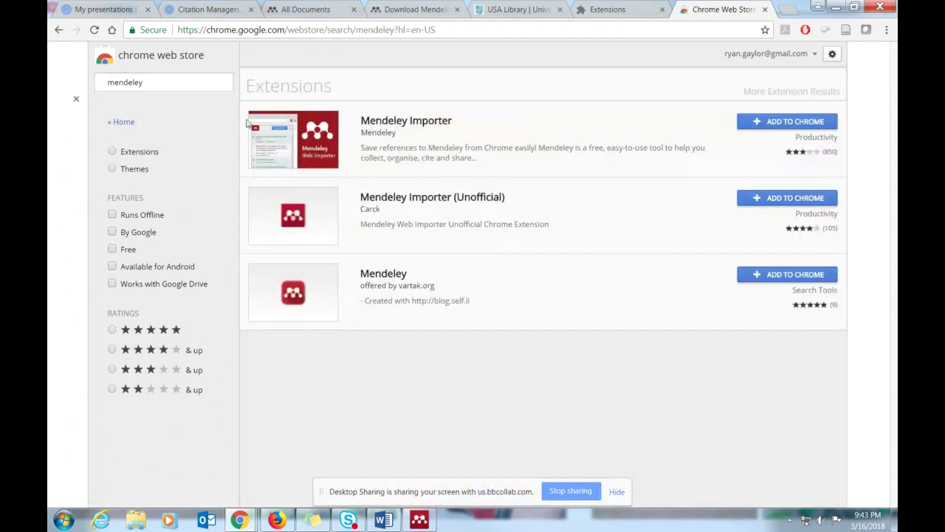
{"action": "left_click", "coordinate": [785, 124]}
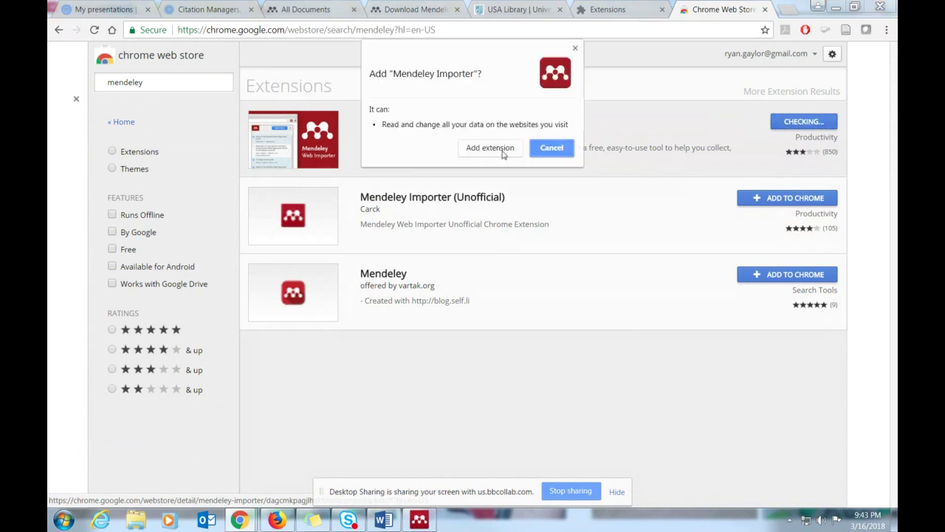
{"action": "left_click", "coordinate": [505, 152]}
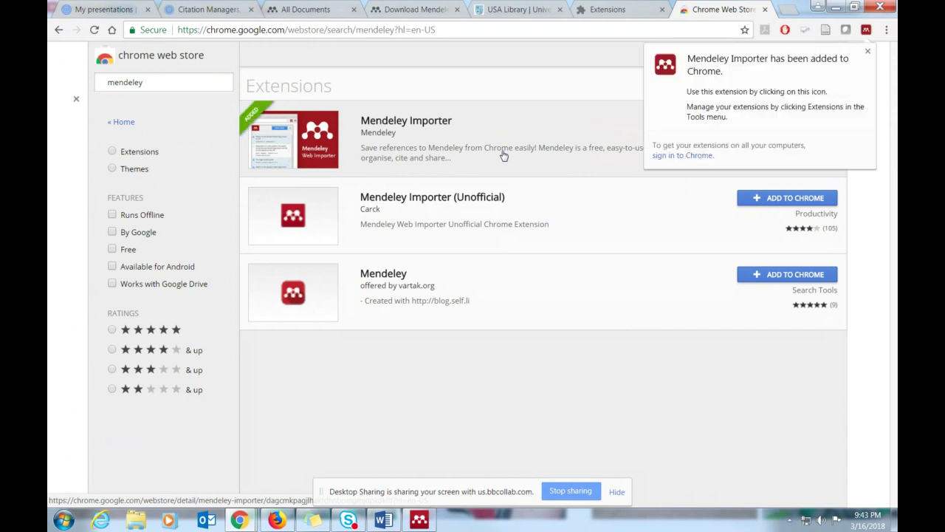
{"action": "left_click", "coordinate": [869, 52]}
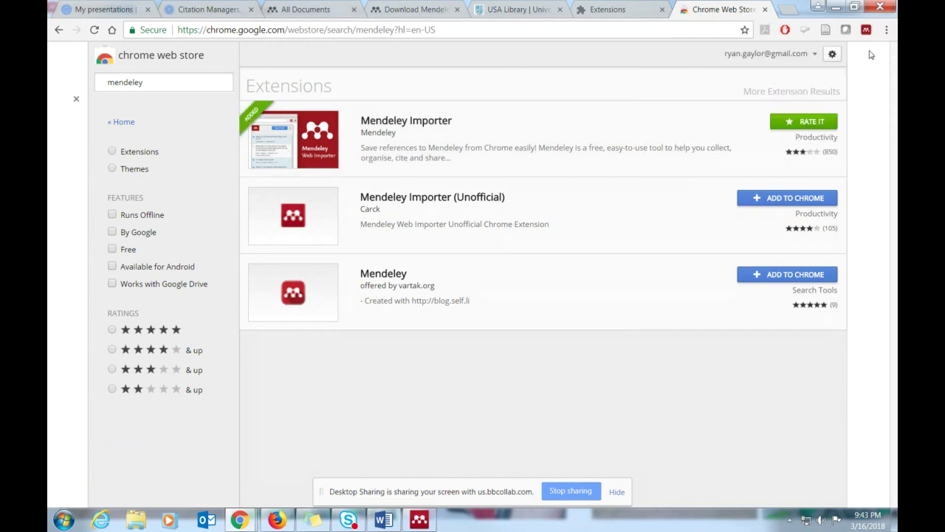
{"action": "left_click", "coordinate": [766, 9]}
- Search Google for virtual reality stroke rehabilitation, open the NYDNRehab page, and run the Mendeley Importer on it
{"action": "left_click", "coordinate": [766, 9]}
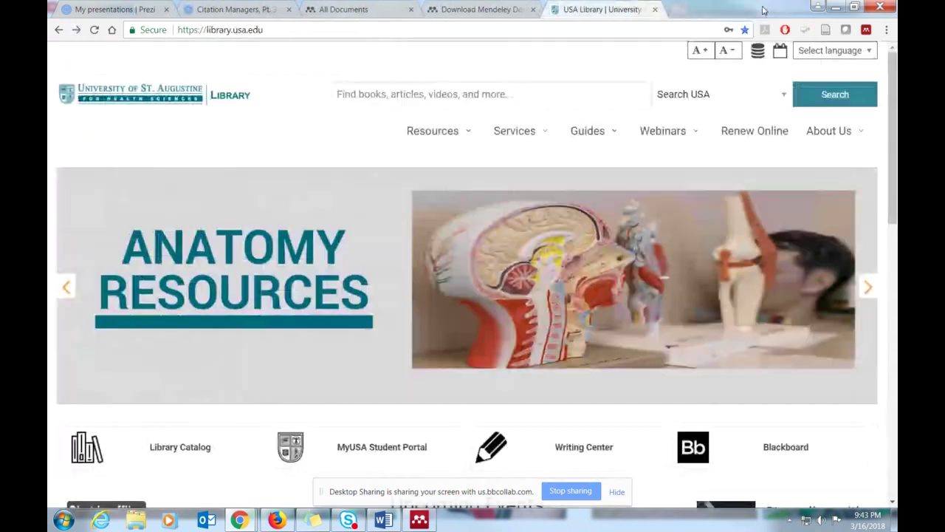
{"action": "left_click", "coordinate": [680, 9]}
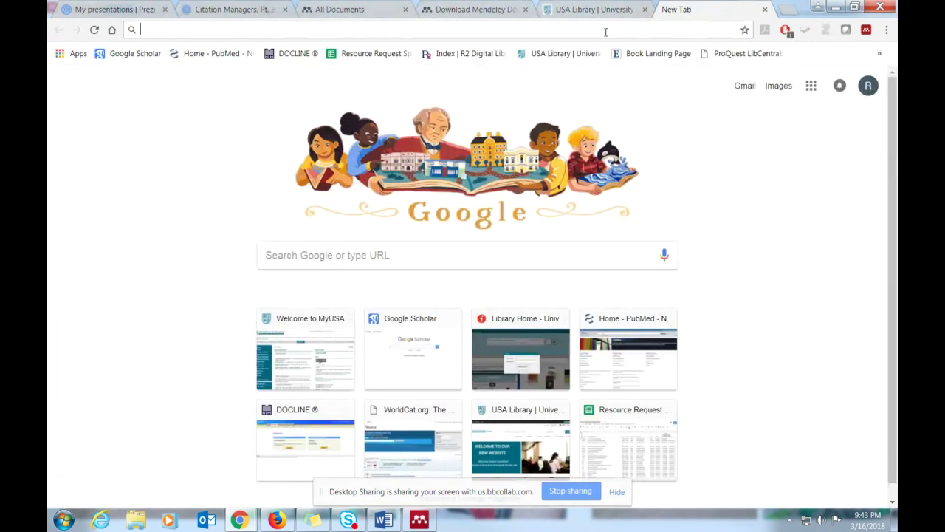
{"action": "type", "text": "virtual reality stroke rehabilitation"}
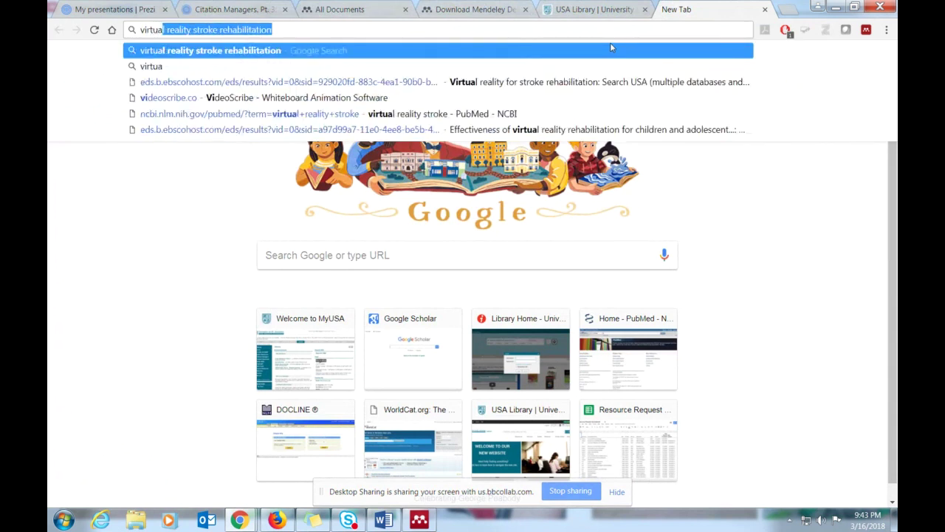
{"action": "key", "text": "Return"}
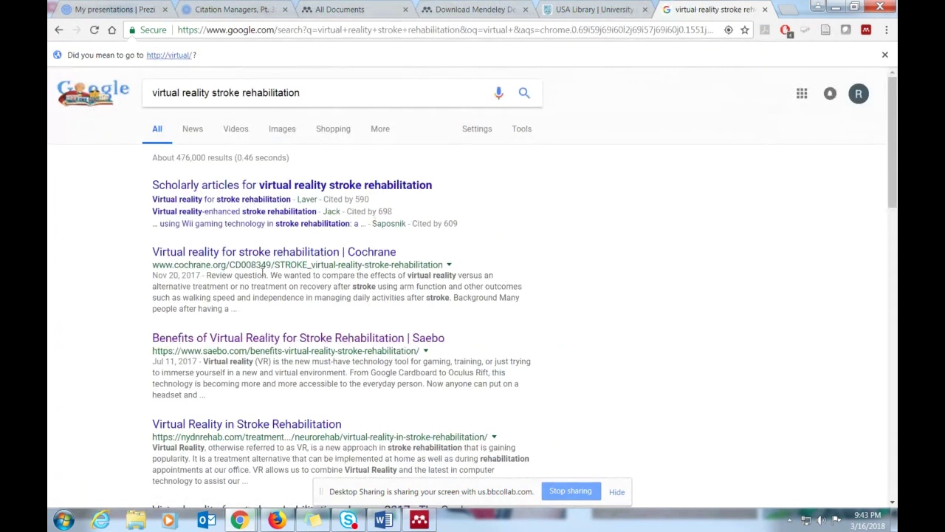
{"action": "scroll", "coordinate": [269, 317], "scroll_direction": "down", "scroll_amount": 1}
{"action": "left_click", "coordinate": [275, 360]}
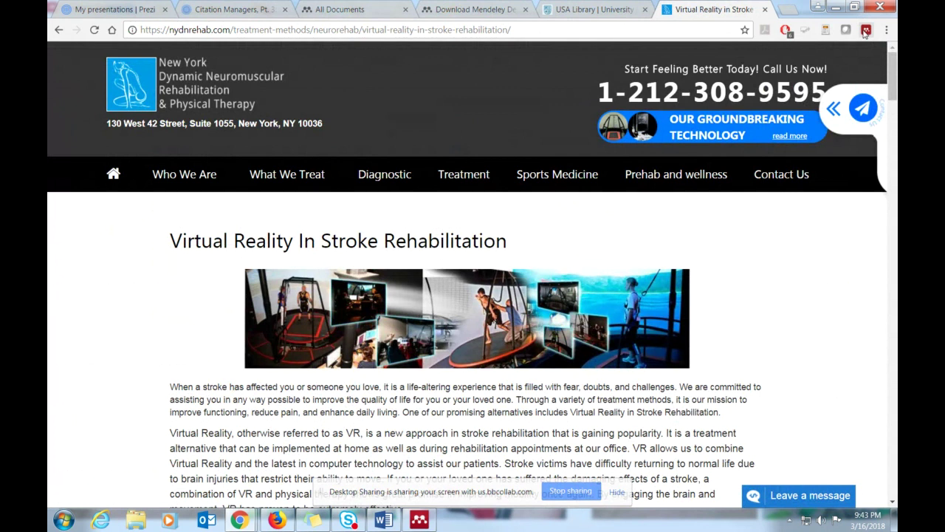
{"action": "left_click", "coordinate": [866, 30]}
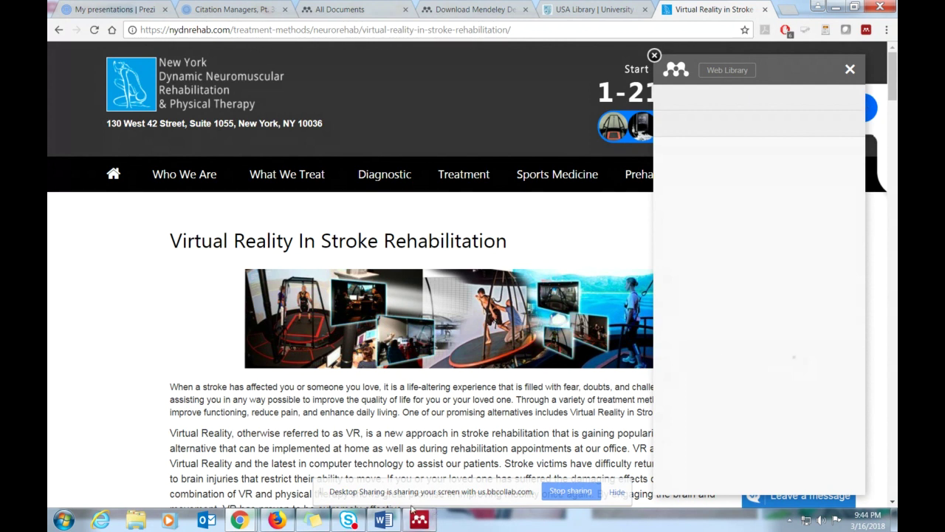
{"action": "right_click", "coordinate": [382, 521]}
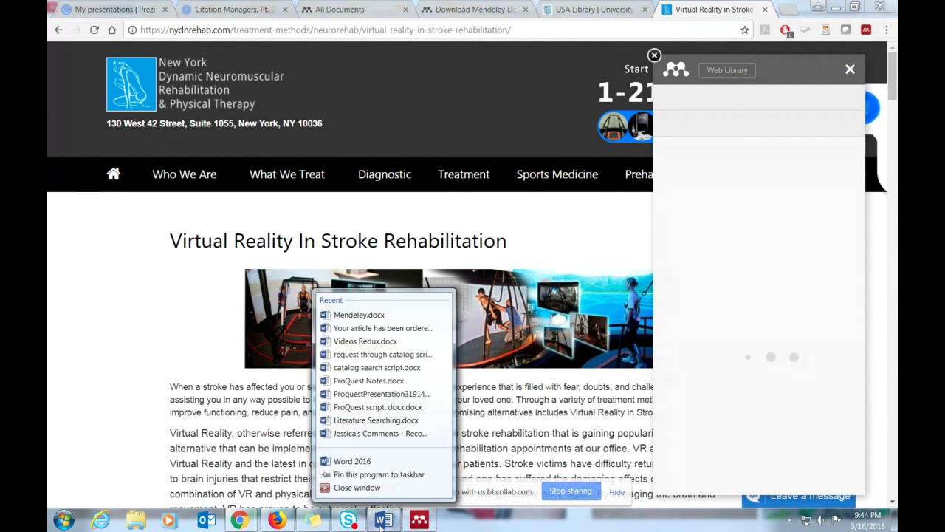
- Start Word 2016, then return to the stroke page's Mendeley Importer panel and its Web Library link
{"action": "left_click", "coordinate": [353, 461]}
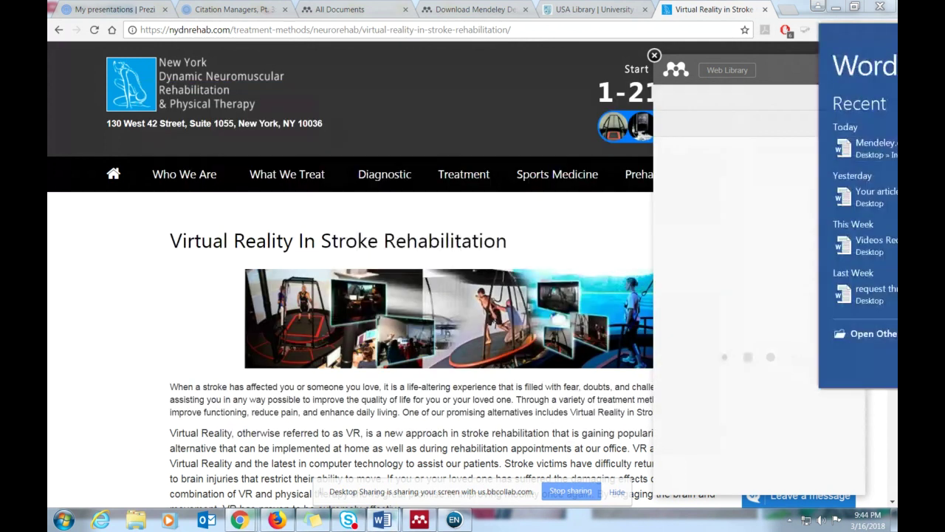
{"action": "left_click", "coordinate": [874, 39]}
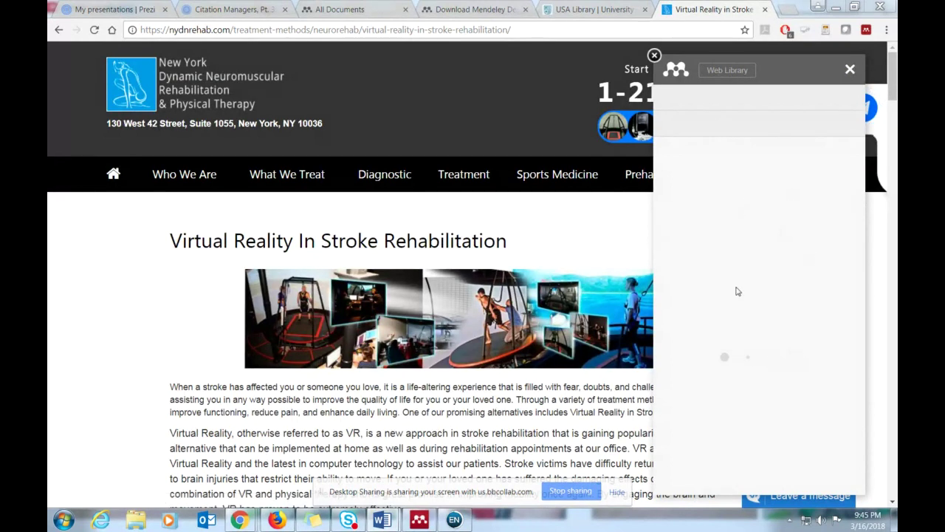
{"action": "right_click", "coordinate": [744, 70]}
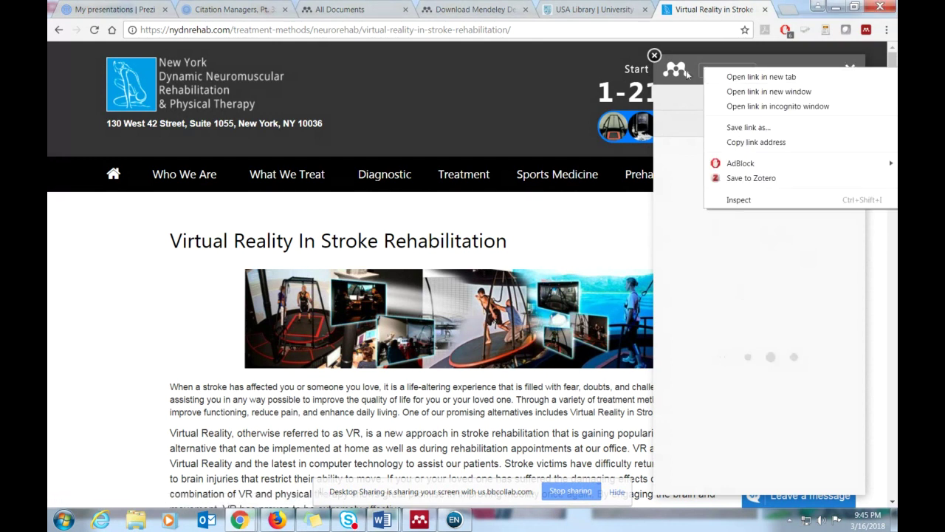
{"action": "key", "text": "Escape"}
- Open the Mendeley Web Library in a new tab, refresh the older library tab, and close the download page
{"action": "left_click", "coordinate": [736, 74]}
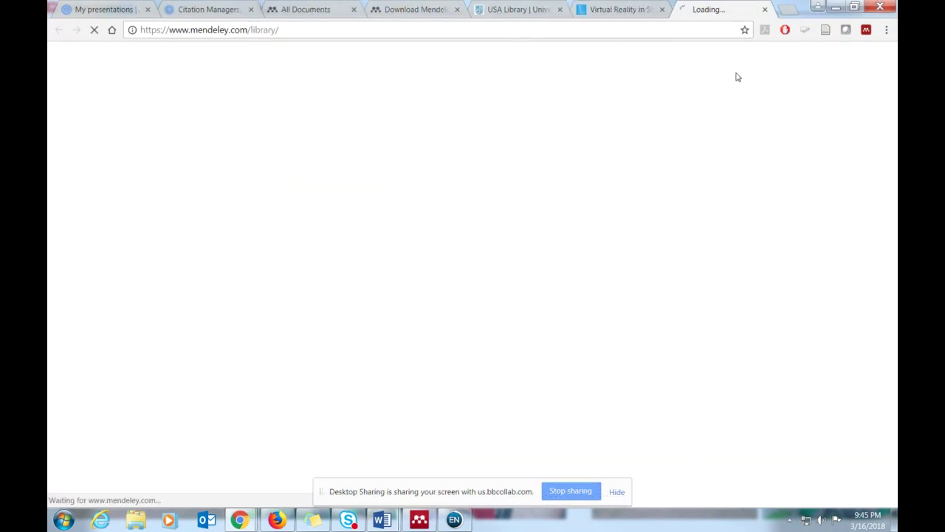
{"action": "left_click", "coordinate": [294, 10]}
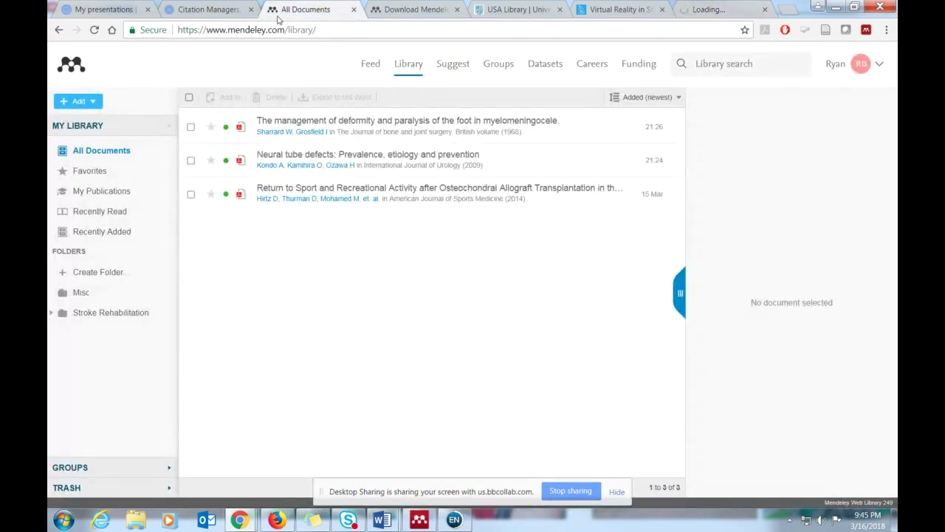
{"action": "left_click", "coordinate": [95, 31]}
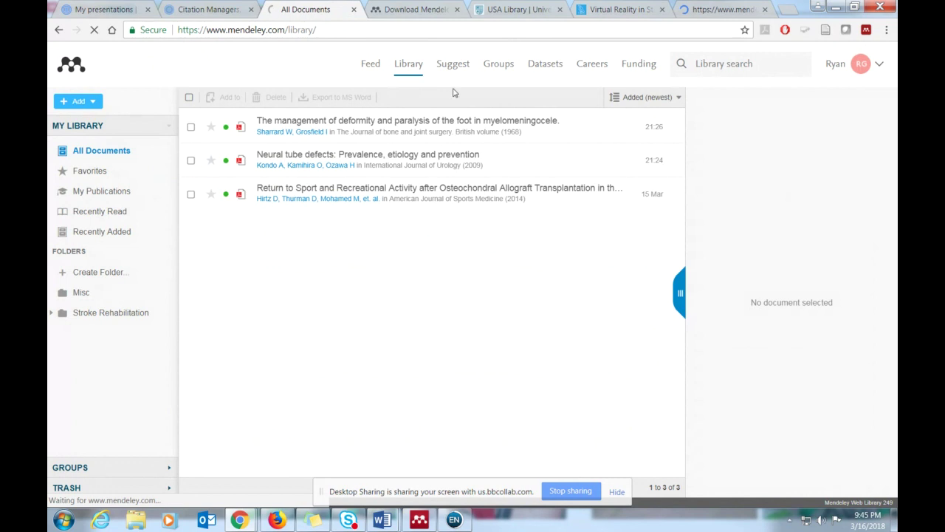
{"action": "left_click", "coordinate": [709, 10]}
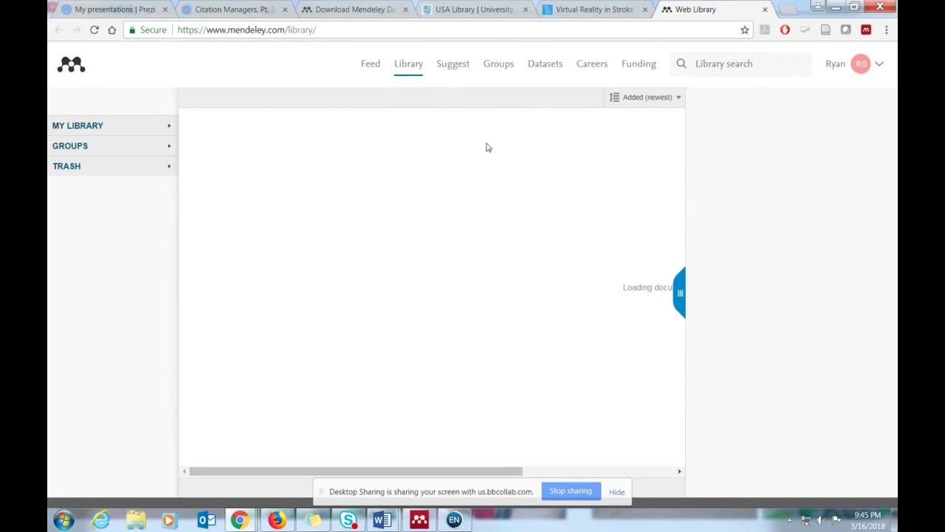
{"action": "left_click", "coordinate": [405, 9]}
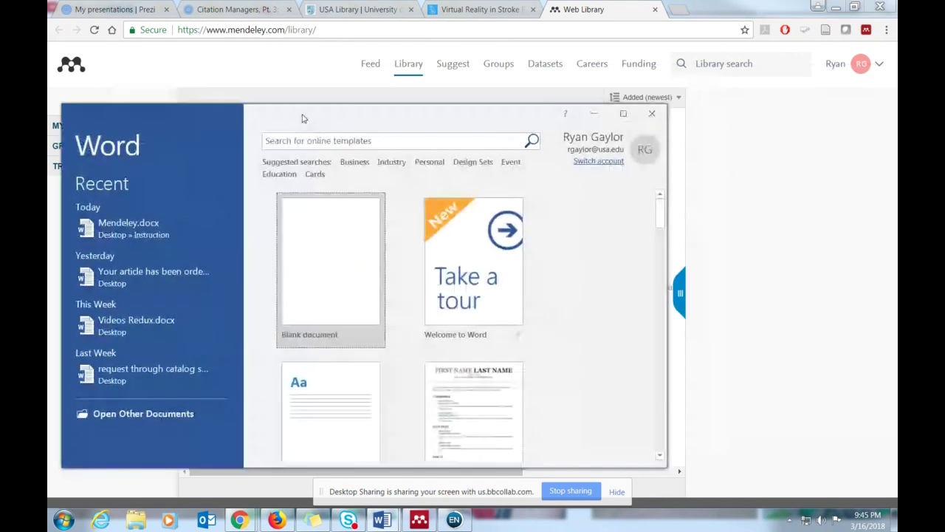
- Create a maximized blank Word document and close EndNote
{"action": "left_click", "coordinate": [388, 247]}
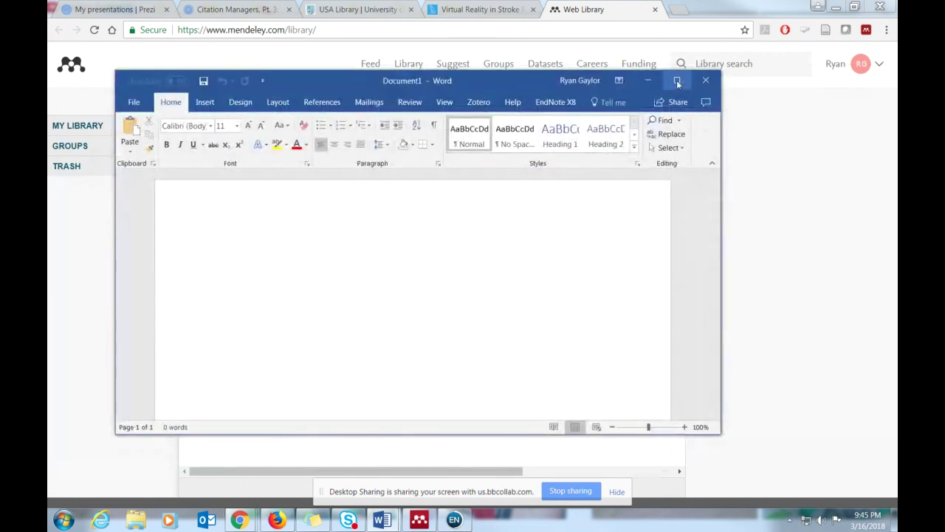
{"action": "left_click", "coordinate": [676, 80]}
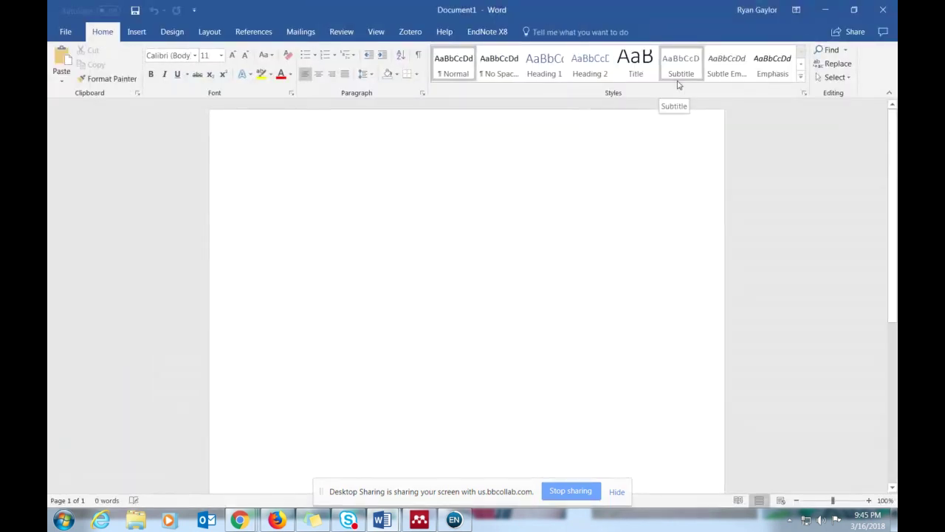
{"action": "right_click", "coordinate": [450, 524]}
{"action": "left_click", "coordinate": [445, 491]}
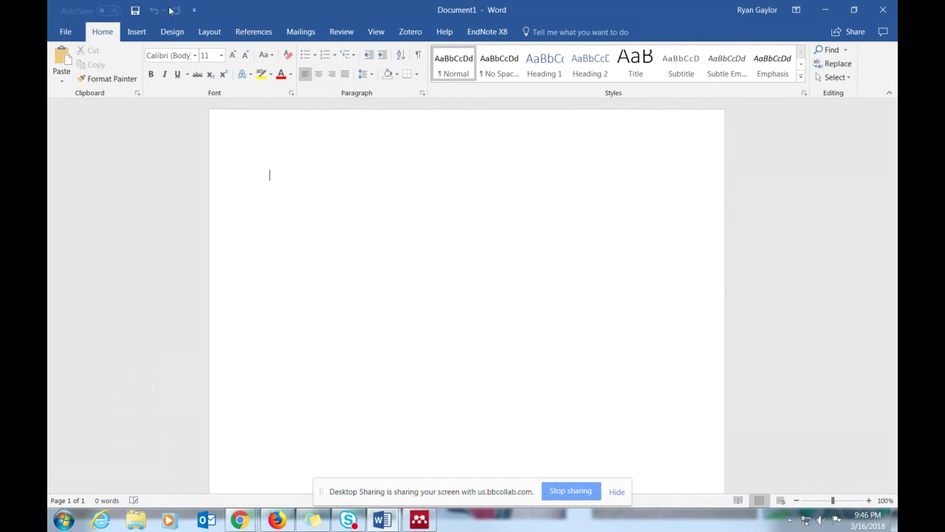
- Type the placeholder line 'hjhjhjhjhjhjhhjhj' and start a Mendeley Insert Citation from the References tab
{"action": "left_click", "coordinate": [252, 36]}
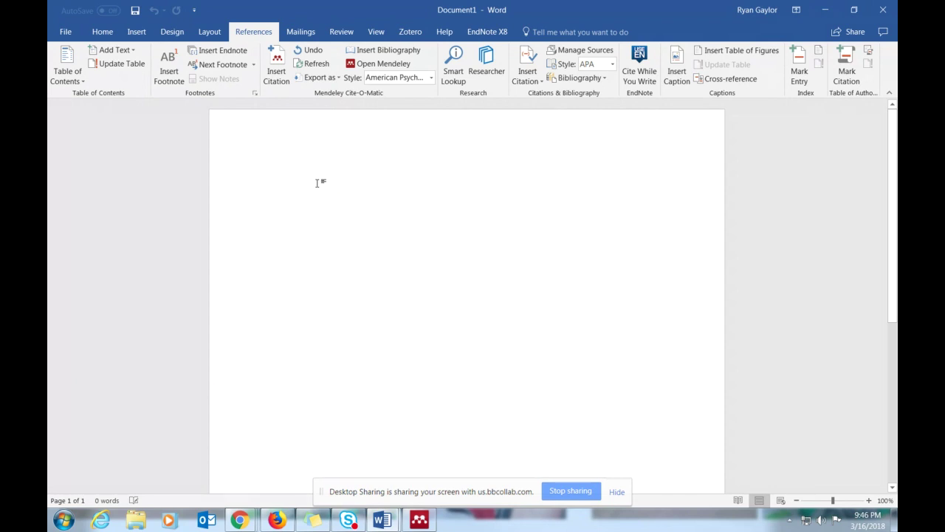
{"action": "type", "text": "hjhjhjhjhjhjh"}
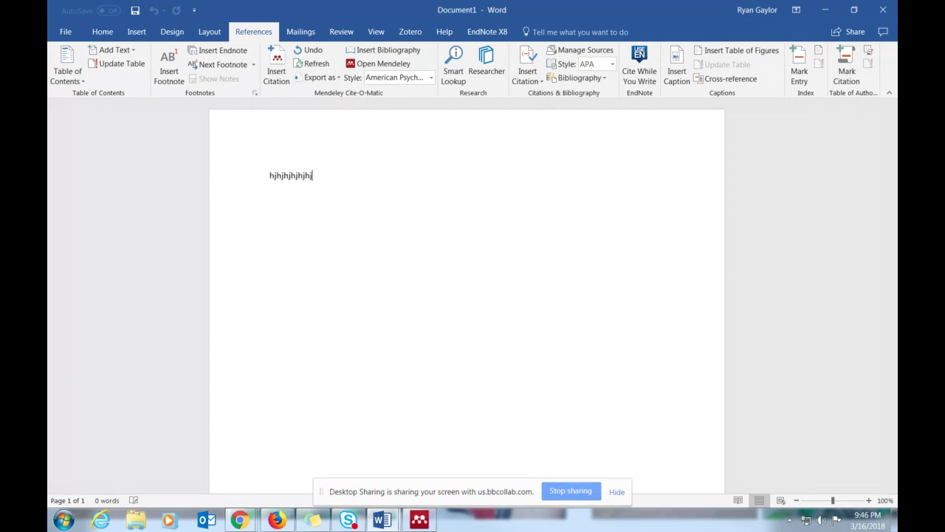
{"action": "type", "text": "hjhj"}
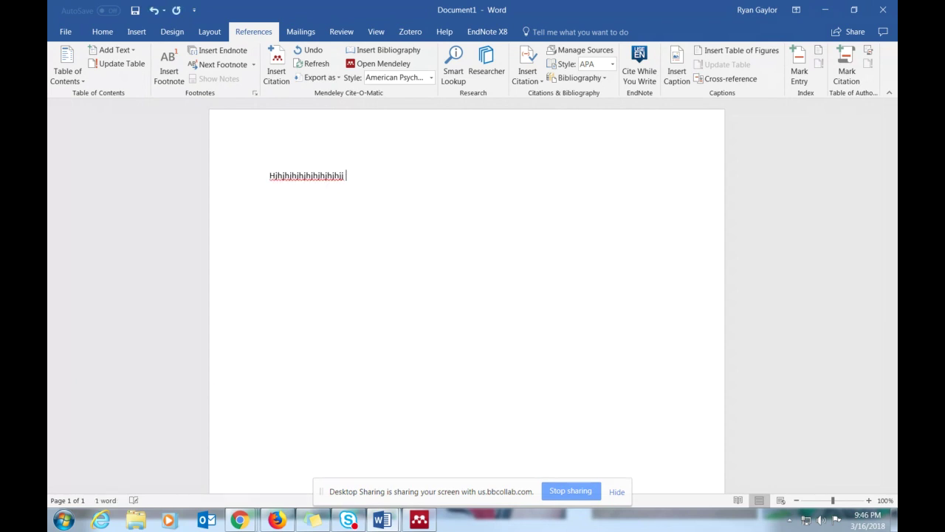
{"action": "left_click", "coordinate": [278, 67]}
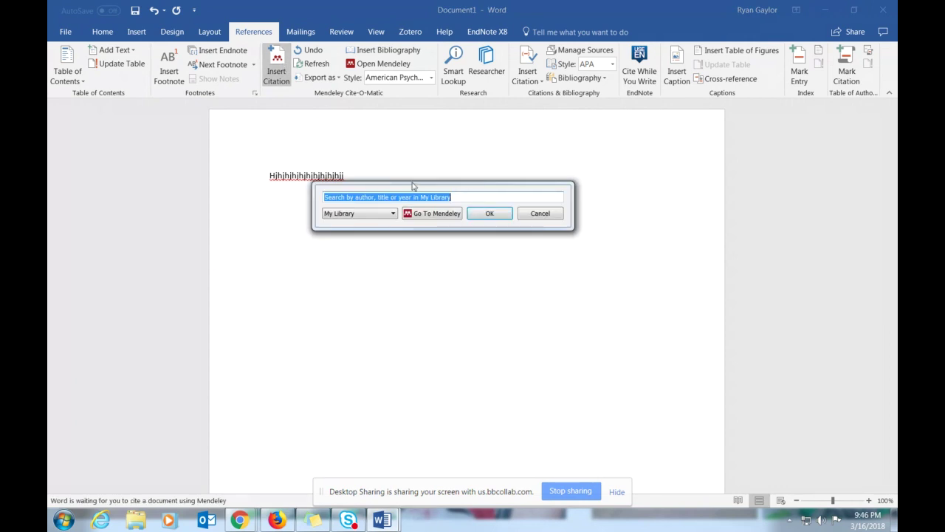
- Select the Virtual reality for stroke rehabilitation entry in Mendeley, then return to Word
{"action": "left_click", "coordinate": [435, 215]}
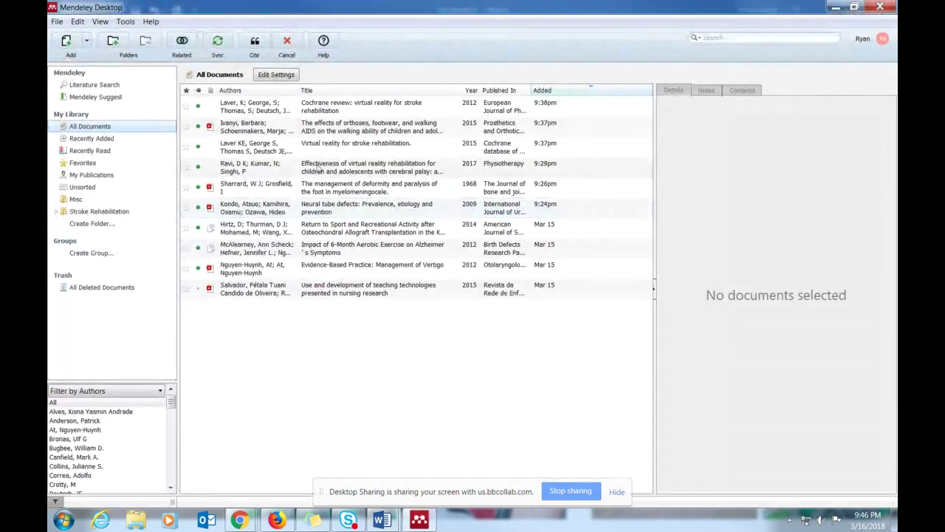
{"action": "left_click", "coordinate": [292, 150]}
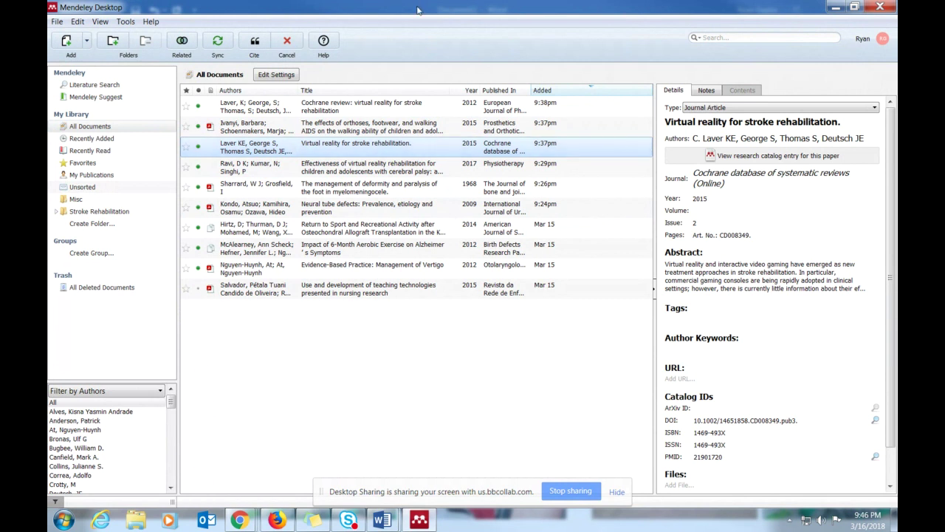
{"action": "left_click_drag", "start_coordinate": [418, 8], "coordinate": [556, 41]}
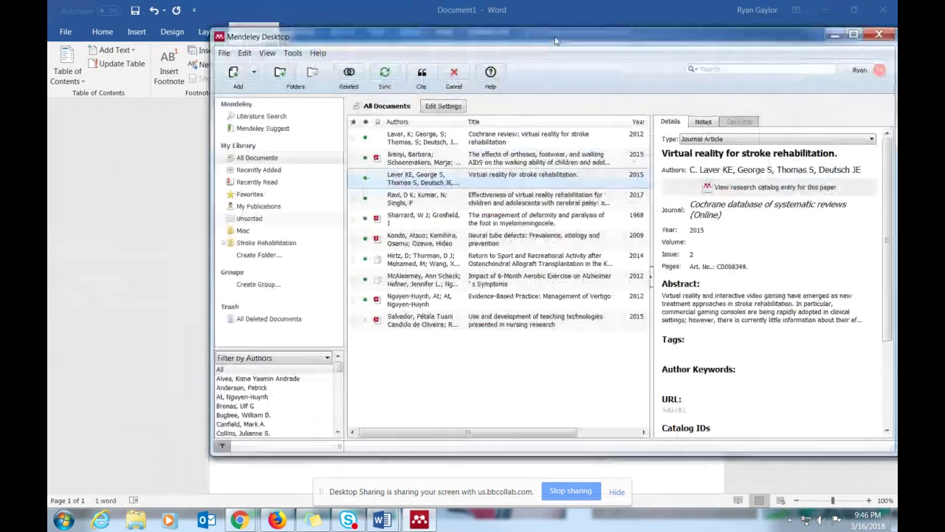
{"action": "left_click", "coordinate": [422, 75]}
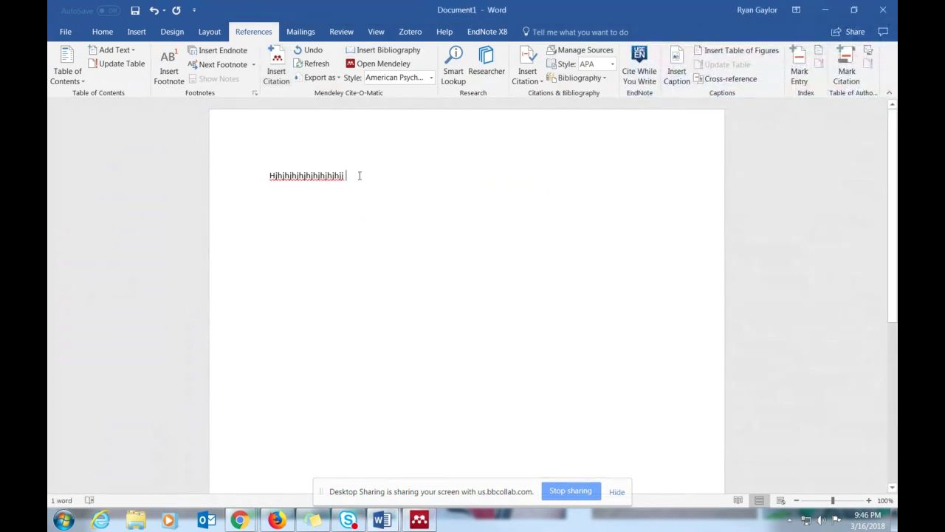
- Retry Insert Citation, then launch Mendeley Desktop from the Start menu
{"action": "left_click", "coordinate": [283, 65]}
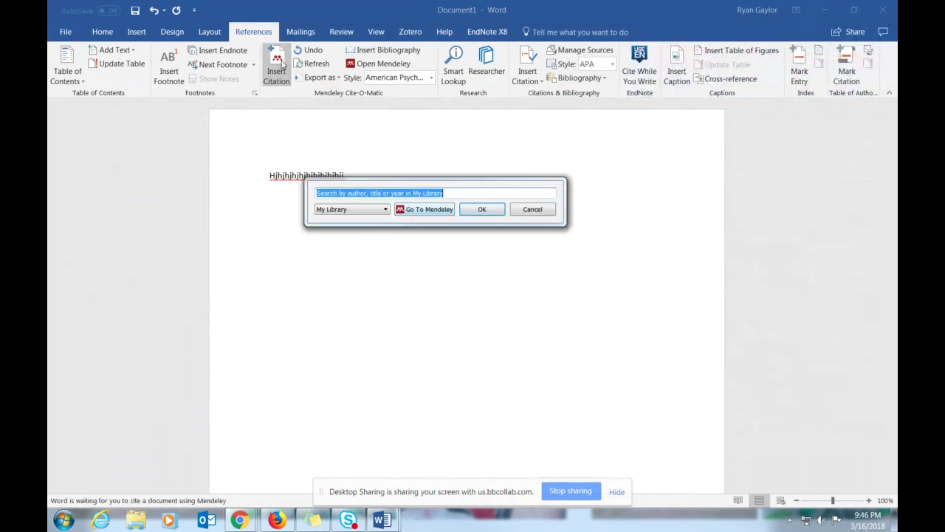
{"action": "left_click", "coordinate": [400, 209]}
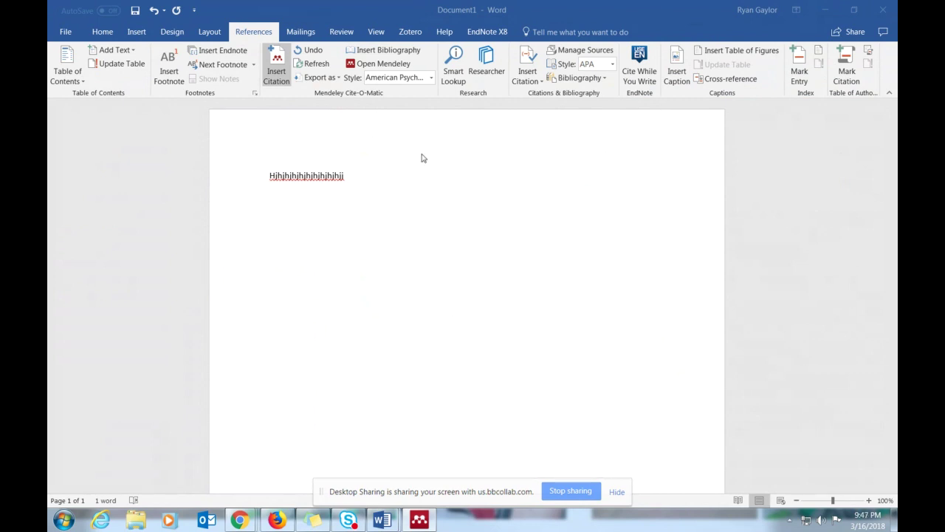
{"action": "left_click", "coordinate": [350, 175]}
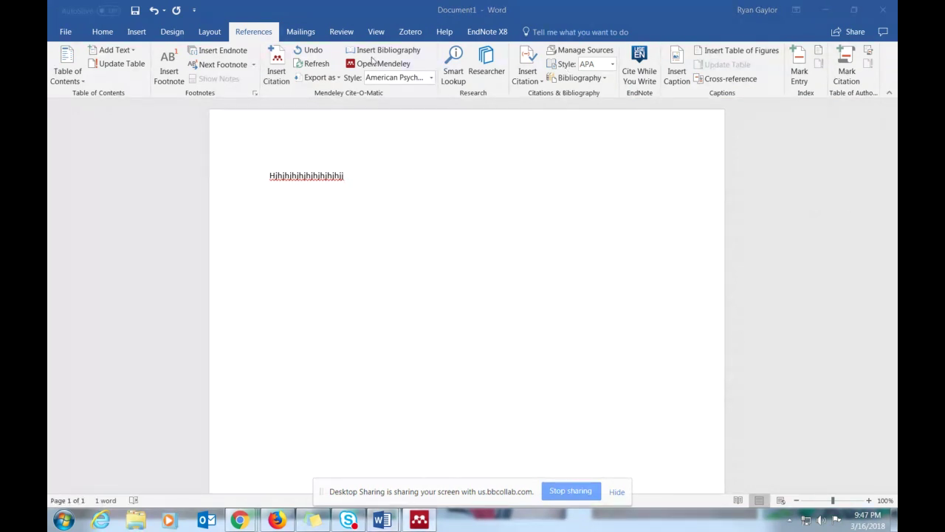
{"action": "left_click", "coordinate": [278, 72]}
{"action": "left_click", "coordinate": [277, 72]}
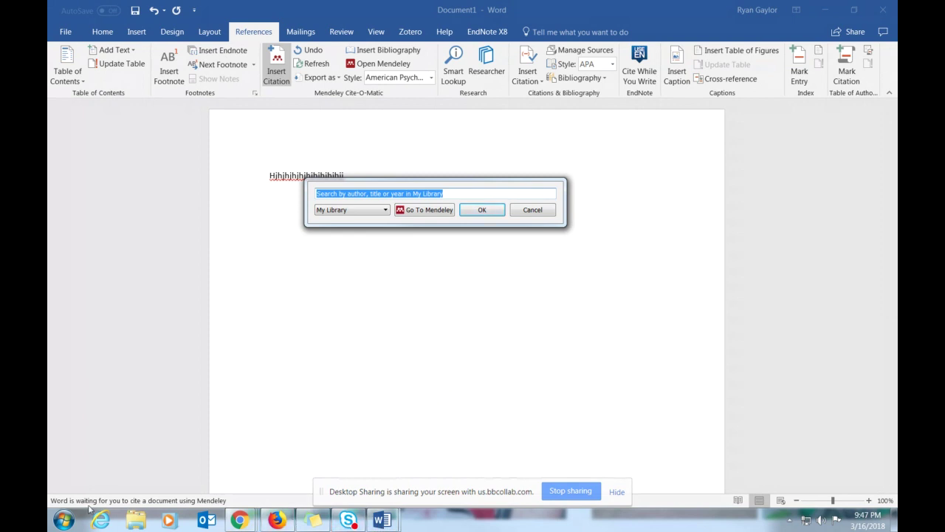
{"action": "left_click", "coordinate": [65, 521]}
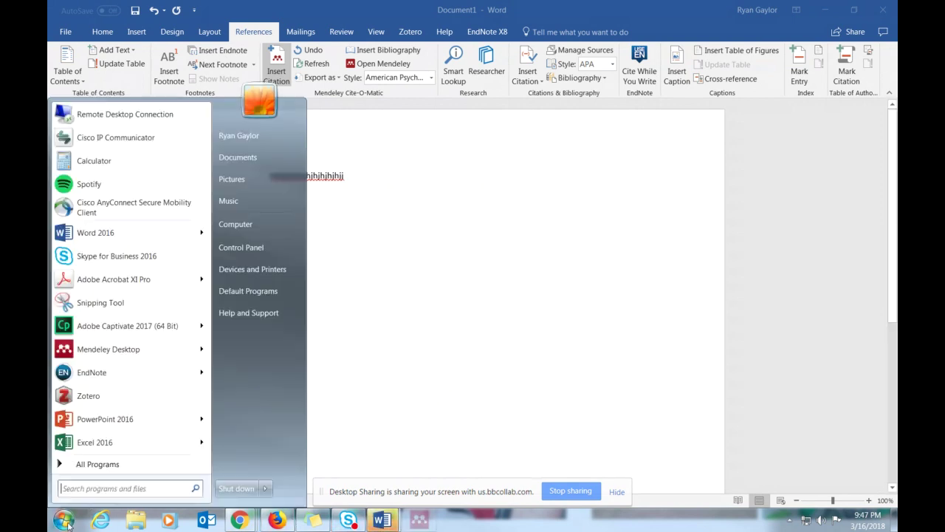
{"action": "left_click", "coordinate": [121, 352]}
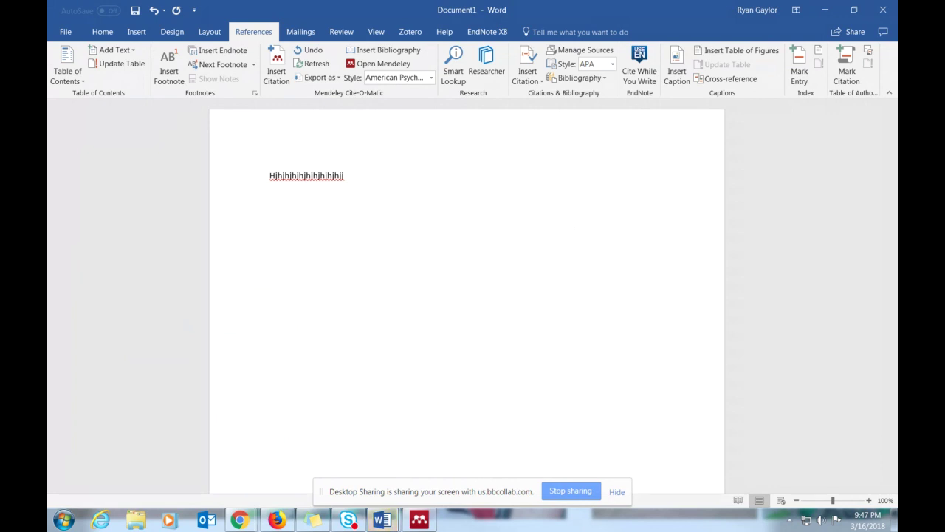
- Retry Insert Citation and the Mendeley library, returning to Word
{"action": "left_click", "coordinate": [276, 70]}
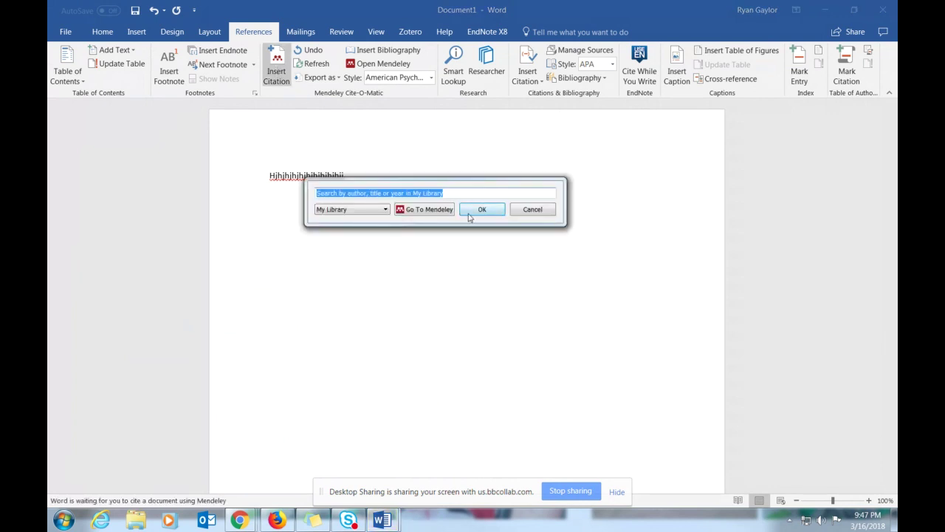
{"action": "left_click", "coordinate": [429, 209]}
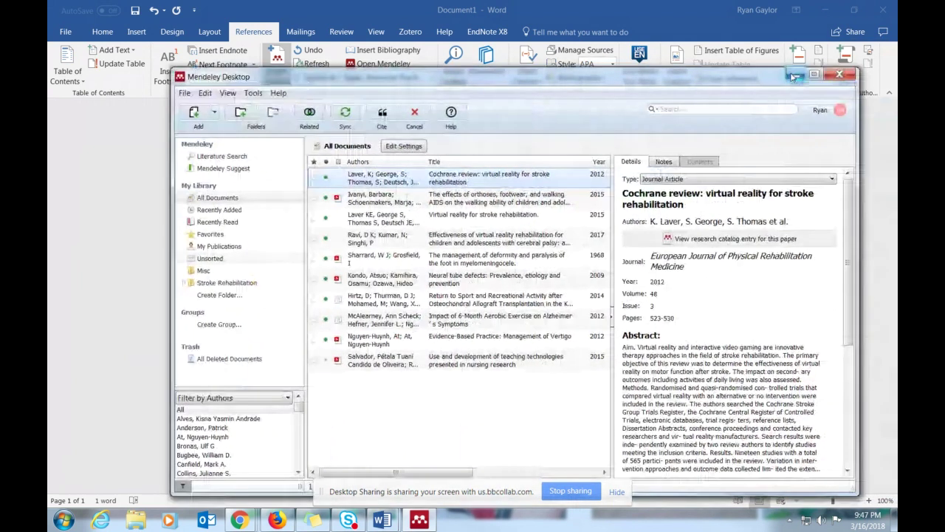
{"action": "left_click", "coordinate": [793, 77]}
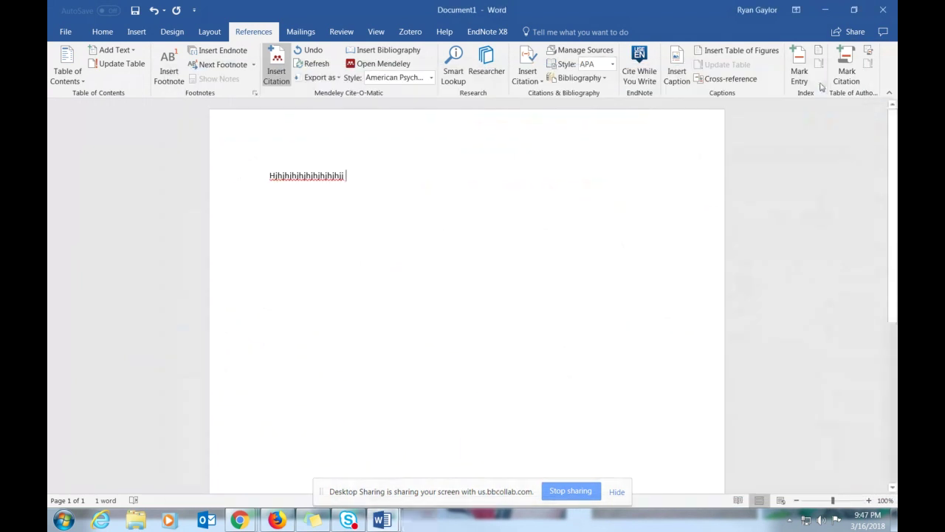
{"action": "left_click", "coordinate": [274, 71]}
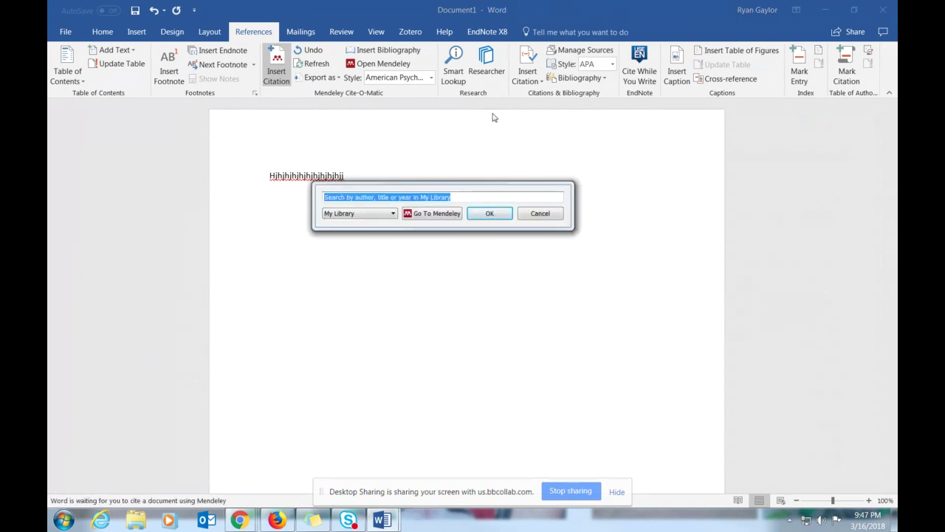
- Select the Laver 2015 virtual reality review, mark its details correct, and cite it
{"action": "left_click", "coordinate": [488, 214]}
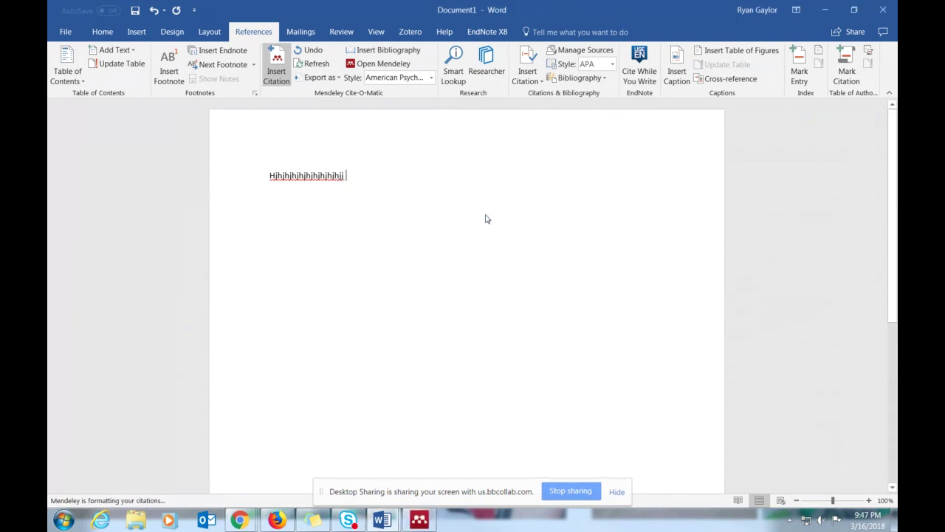
{"action": "left_click", "coordinate": [433, 211]}
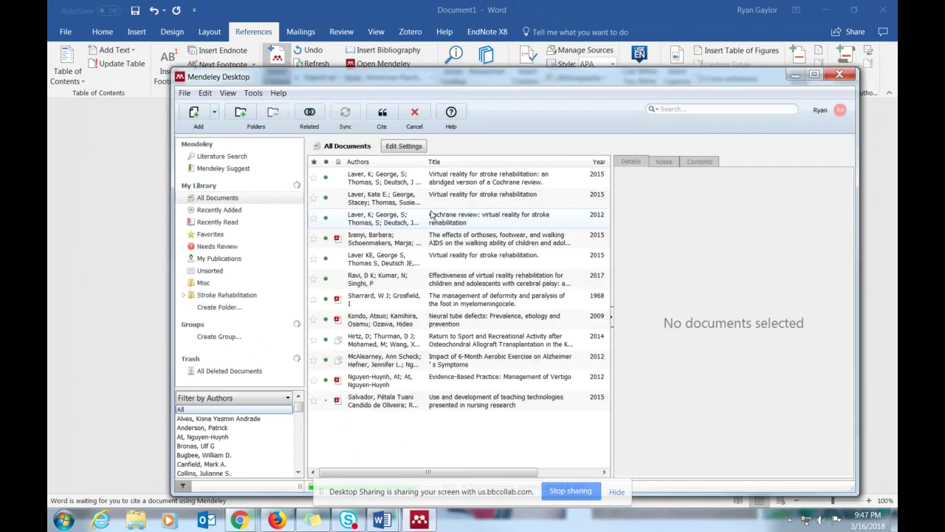
{"action": "left_click", "coordinate": [377, 180]}
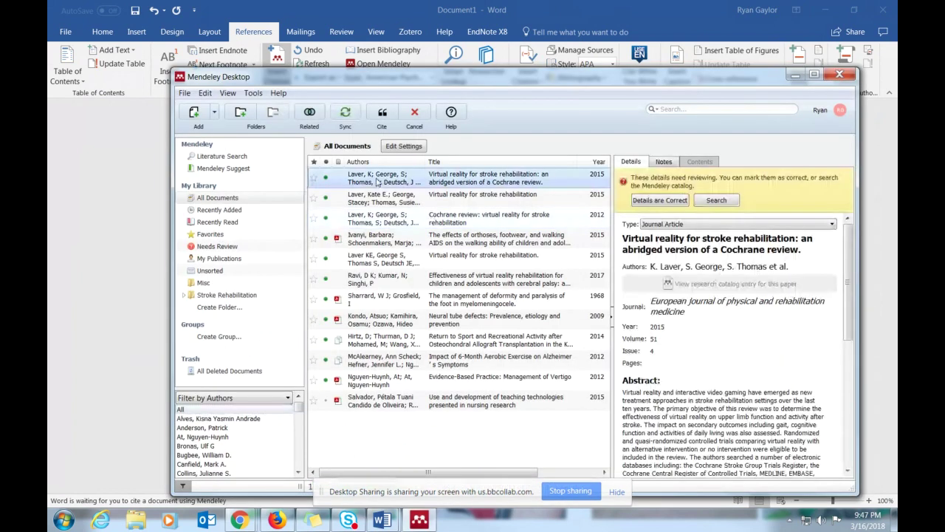
{"action": "left_click", "coordinate": [674, 202]}
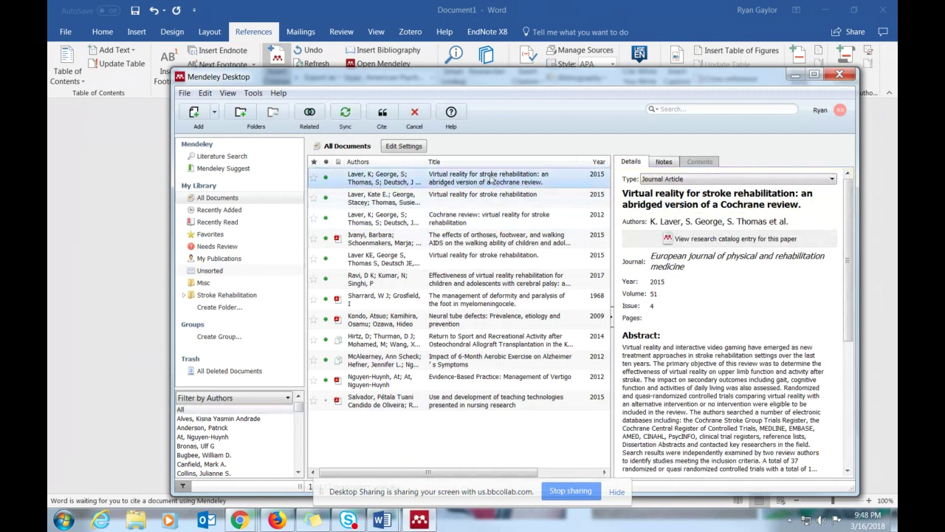
{"action": "left_click_drag", "start_coordinate": [453, 78], "coordinate": [414, 45]}
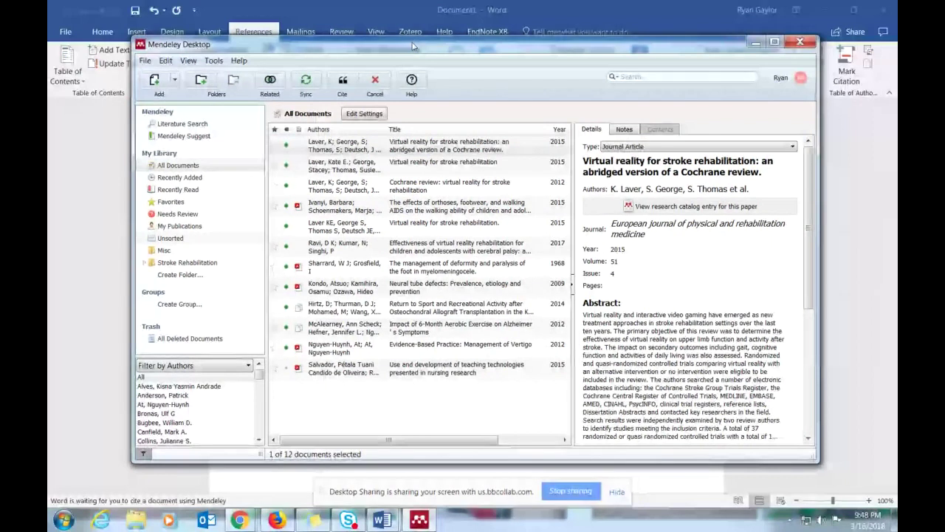
{"action": "left_click", "coordinate": [344, 81]}
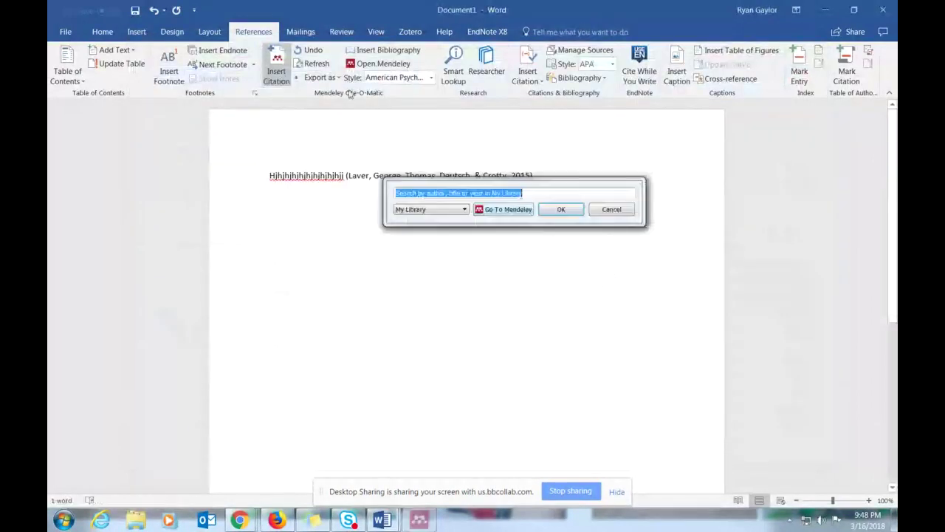
- Insert a Mendeley bibliography on a new line below the cited sentence in maximized Word
{"action": "left_click", "coordinate": [612, 209]}
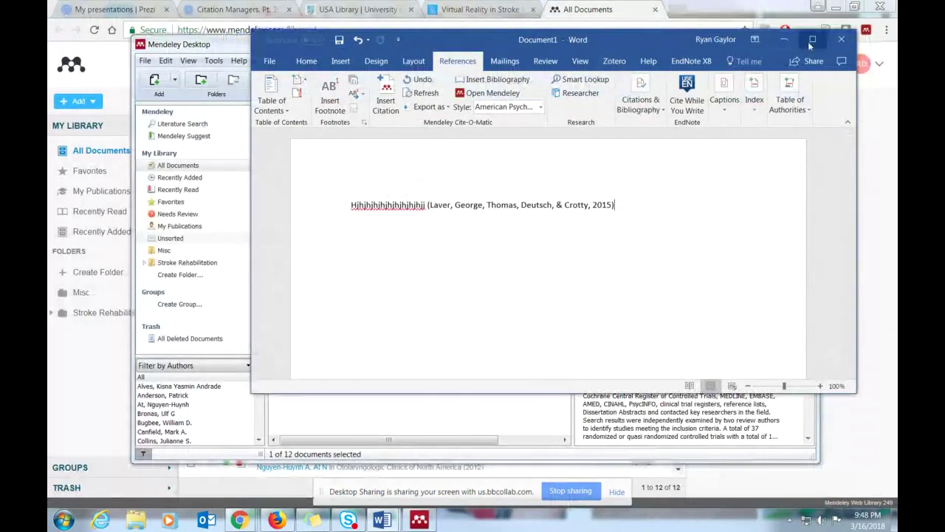
{"action": "left_click", "coordinate": [811, 39]}
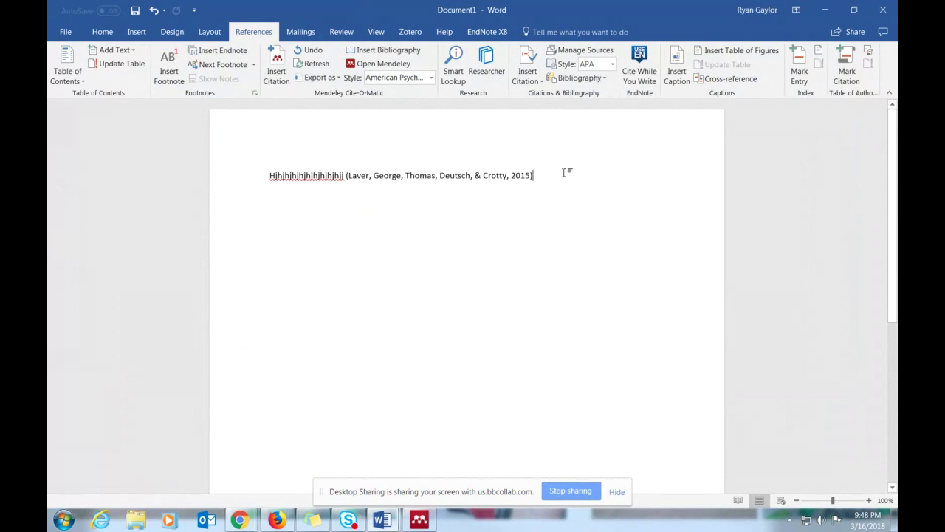
{"action": "key", "text": "Return"}
{"action": "key", "text": "Return"}
{"action": "key", "text": "Return"}
{"action": "key", "text": "Return"}
{"action": "key", "text": "Return"}
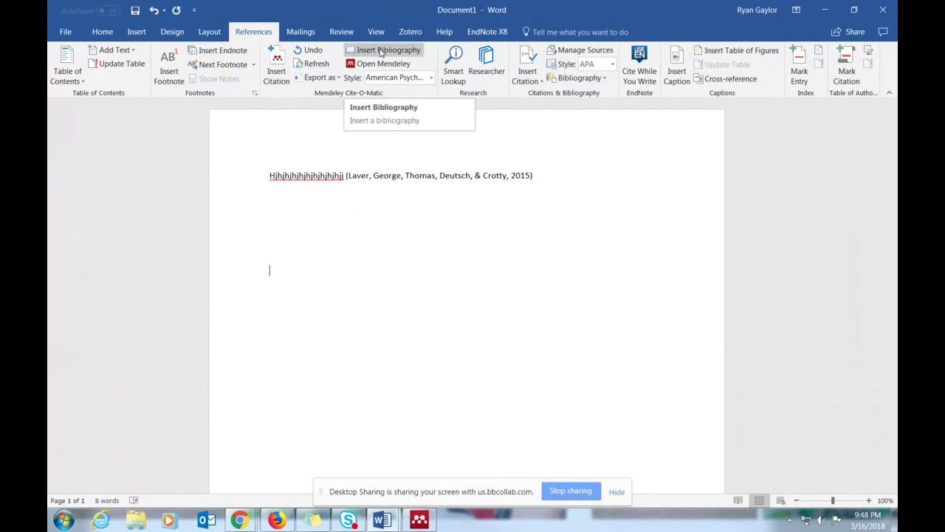
{"action": "left_click", "coordinate": [381, 52]}
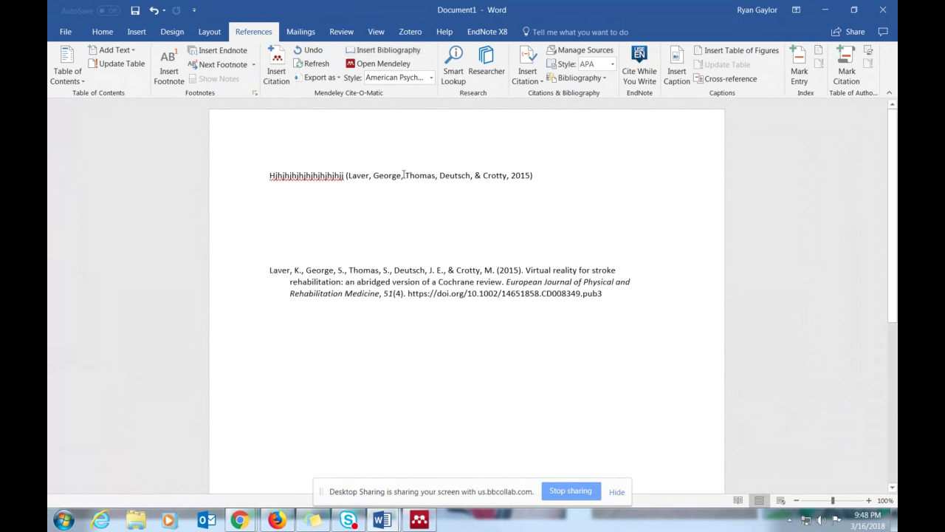
- Add a new line below the Laver reference with the placeholder text 'ggbhgbhghghgh'
{"action": "triple_click", "coordinate": [630, 296]}
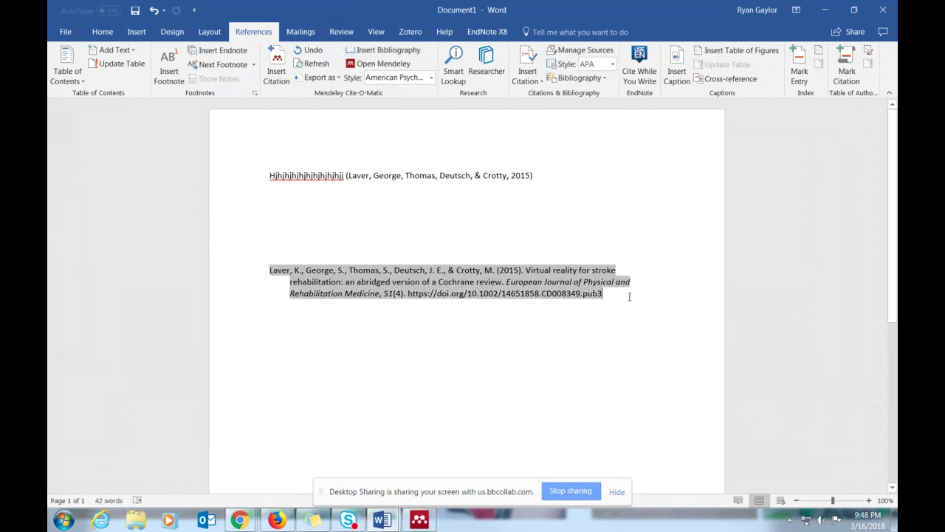
{"action": "key", "text": "Return"}
{"action": "key", "text": "Return"}
{"action": "key", "text": "Return"}
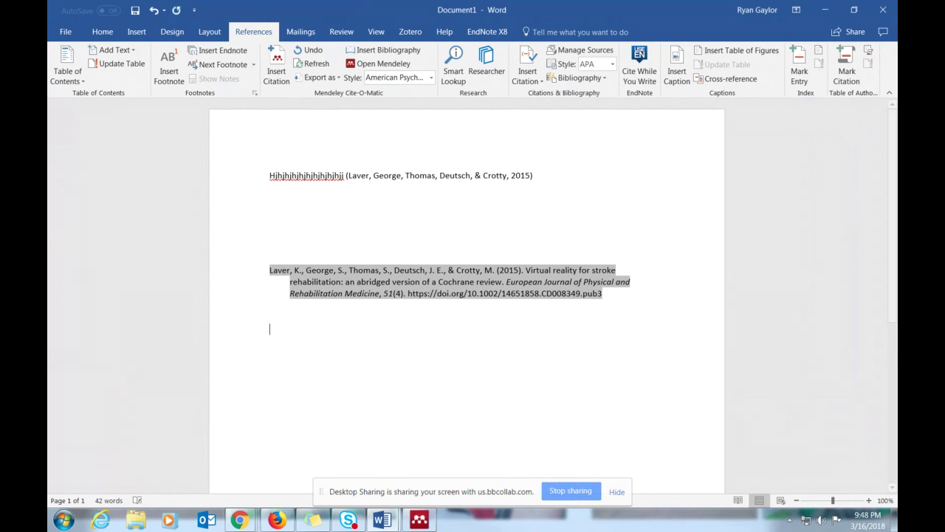
{"action": "type", "text": "ghghgfhgfhg"}
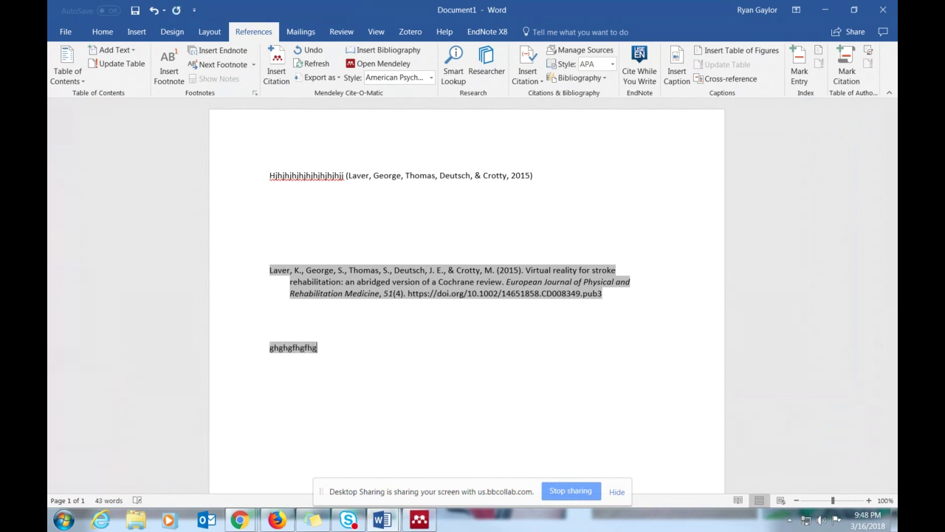
{"action": "key", "text": "ctrl+z"}
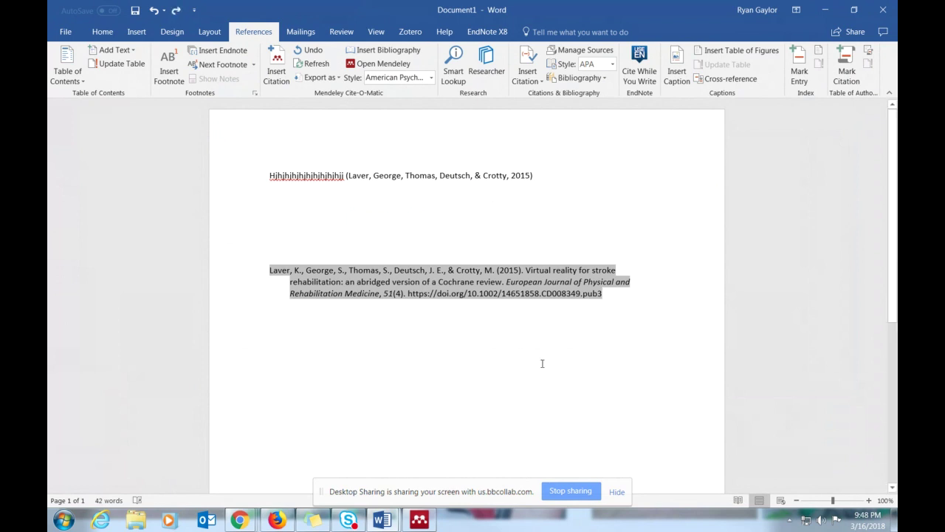
{"action": "left_click", "coordinate": [543, 362]}
{"action": "type", "text": "ggbhgbhghghgh"}
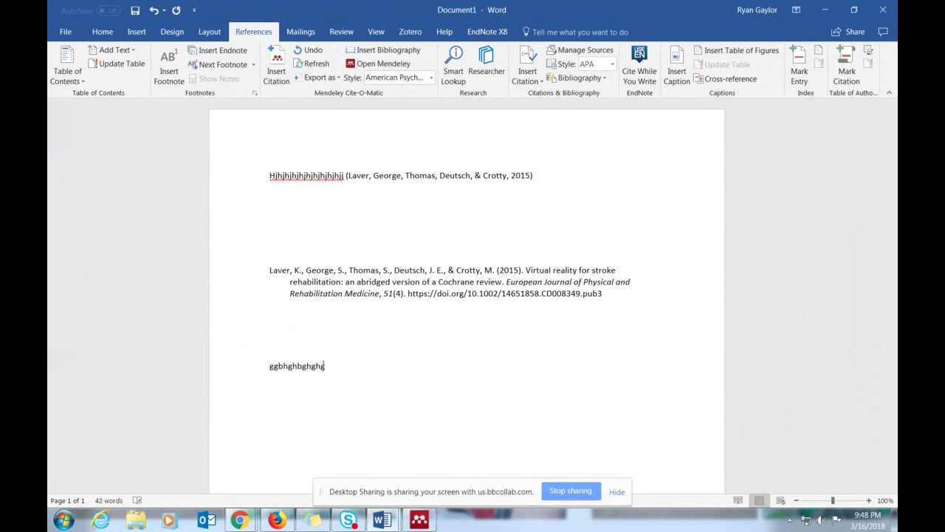
- Cite the Ivanyi et al. 2015 orthoses article from Mendeley and place the cursor beside the citation
{"action": "left_click", "coordinate": [270, 65]}
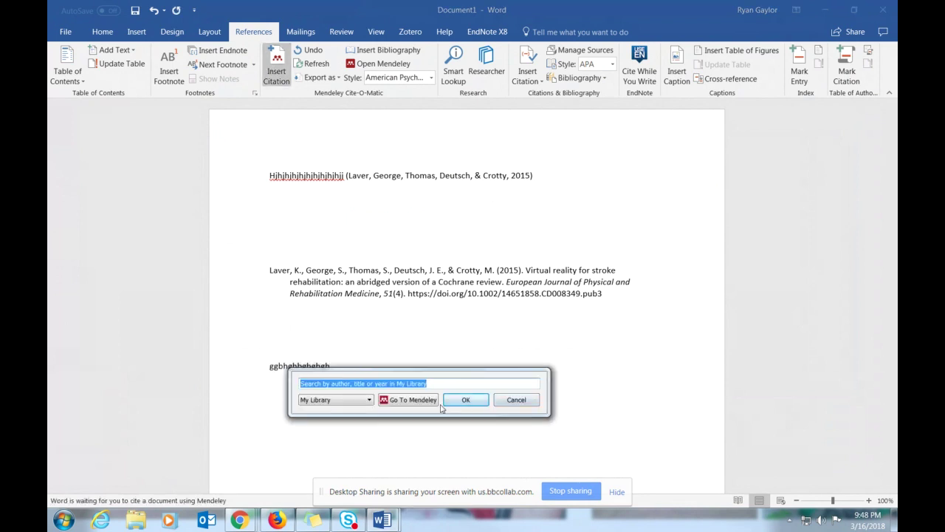
{"action": "left_click", "coordinate": [416, 401]}
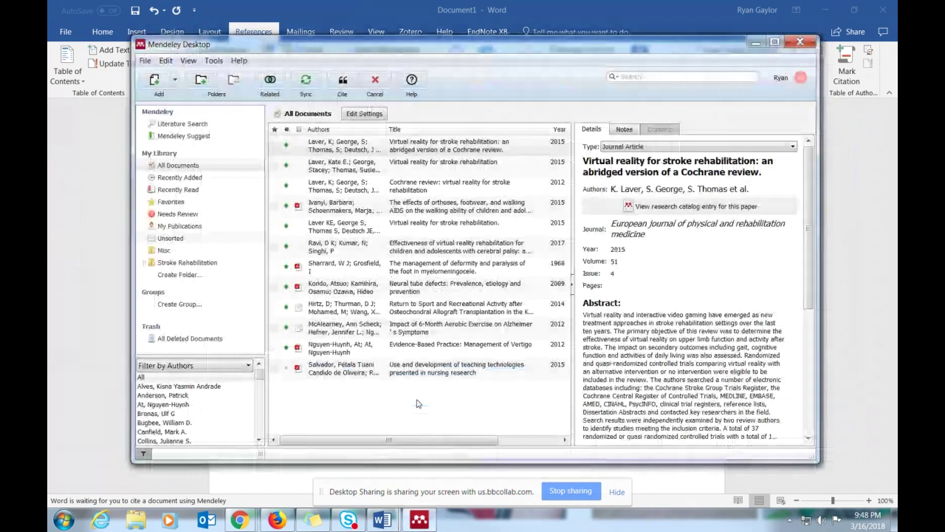
{"action": "double_click", "coordinate": [340, 207]}
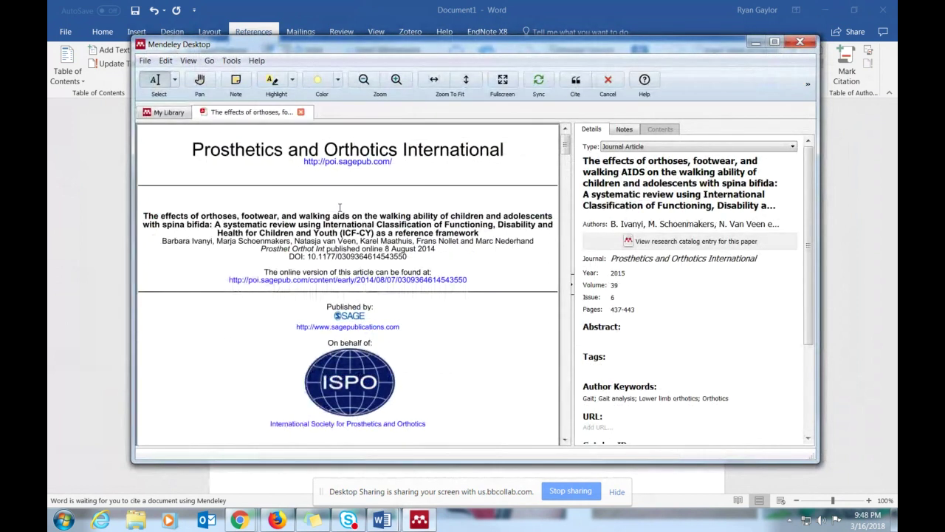
{"action": "left_click", "coordinate": [576, 81]}
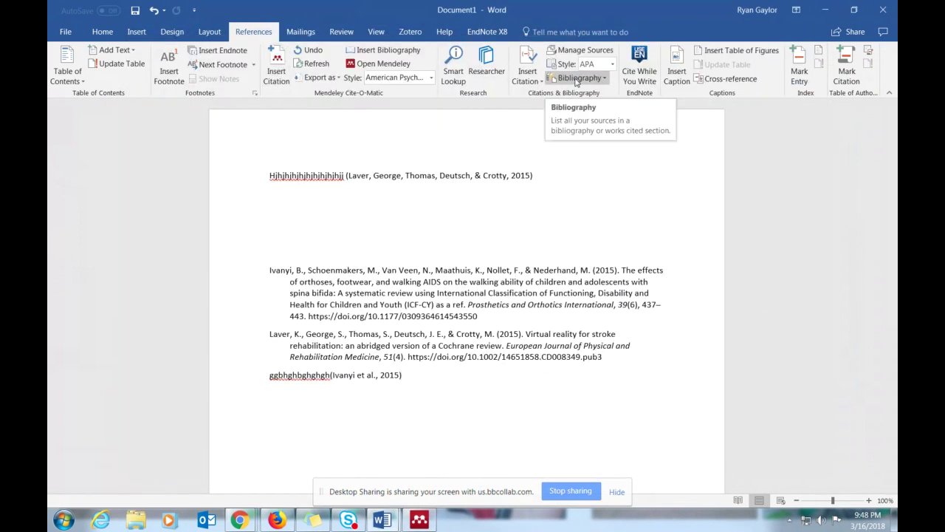
{"action": "left_click", "coordinate": [329, 375]}
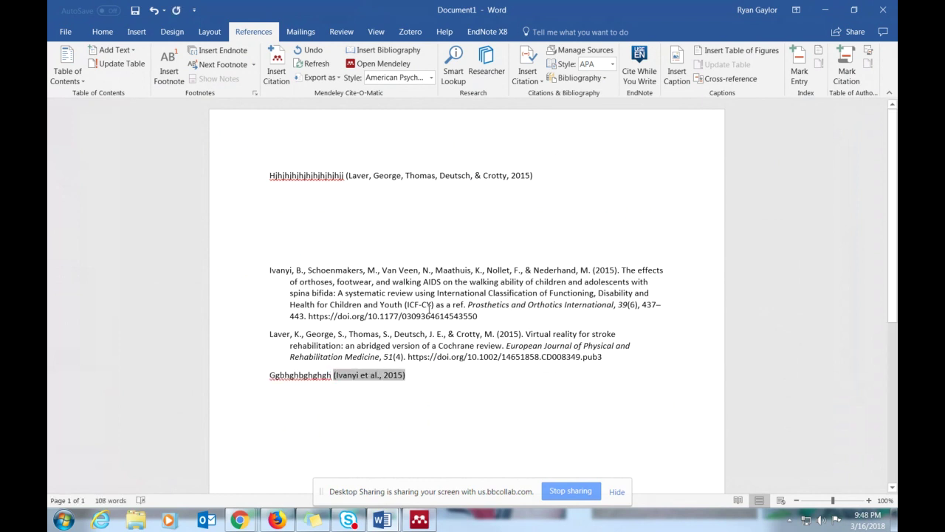
- Delete the line containing the (Ivanyi et al., 2015) citation from the Word document
{"action": "key", "text": "BackSpace"}
{"action": "key", "text": "BackSpace"}
{"action": "key", "text": "BackSpace"}
{"action": "key", "text": "BackSpace"}
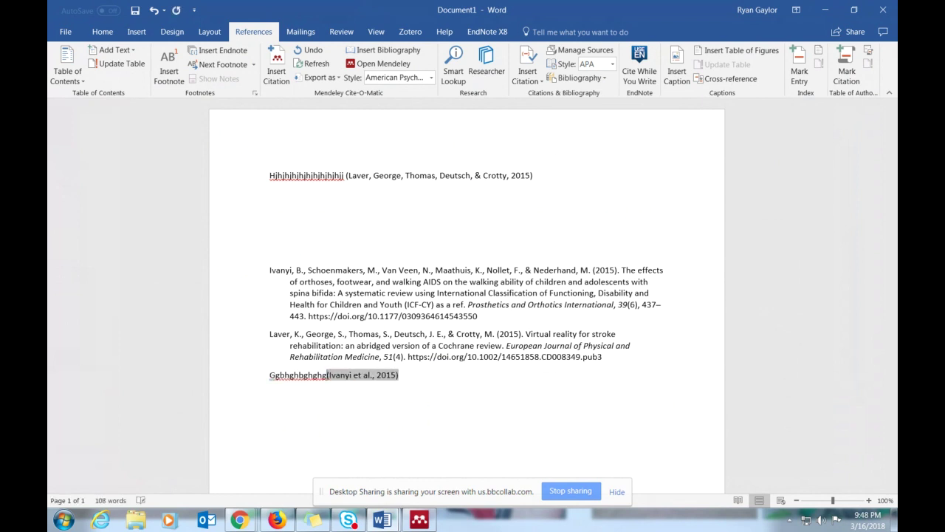
{"action": "left_click_drag", "start_coordinate": [417, 373], "coordinate": [262, 383]}
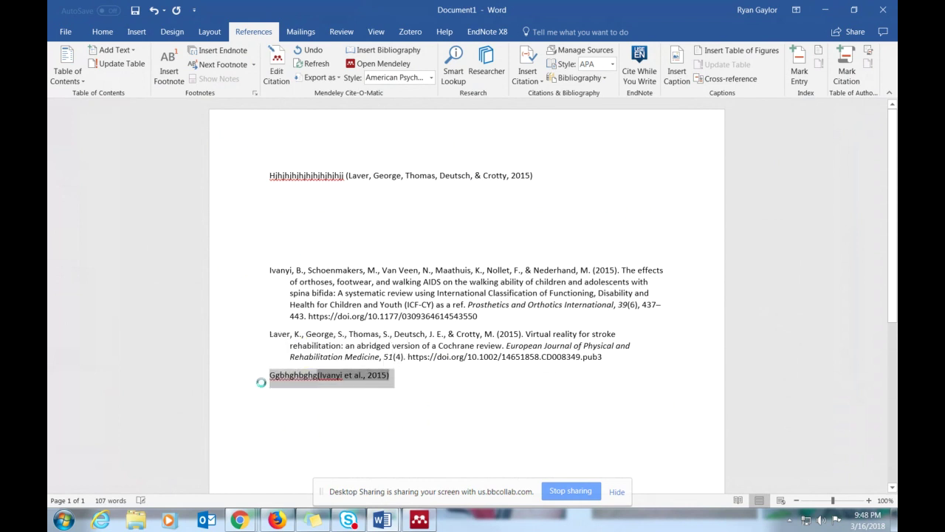
{"action": "key", "text": "BackSpace"}
{"action": "key", "text": "BackSpace"}
{"action": "left_click", "coordinate": [376, 228]}
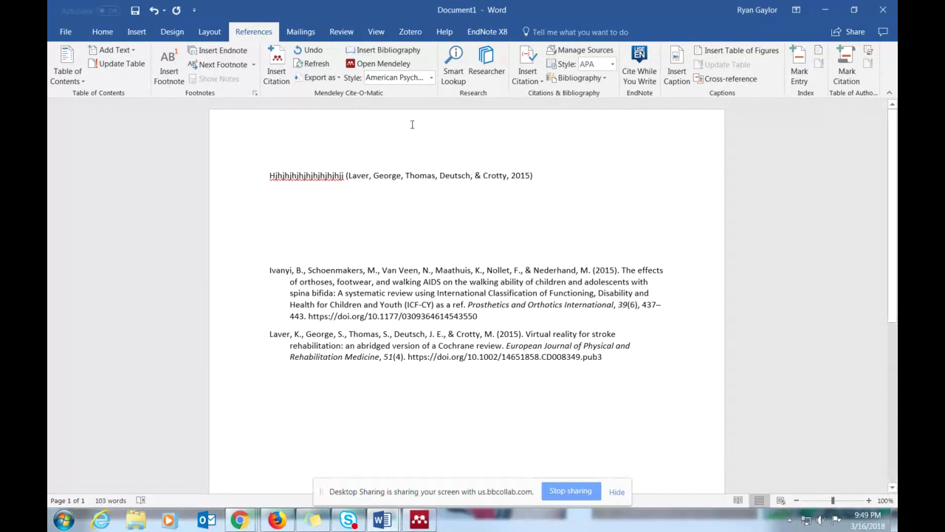
- Open Mendeley via Insert Citation, select the Laver virtual reality entry, then close without citing
{"action": "left_click", "coordinate": [279, 65]}
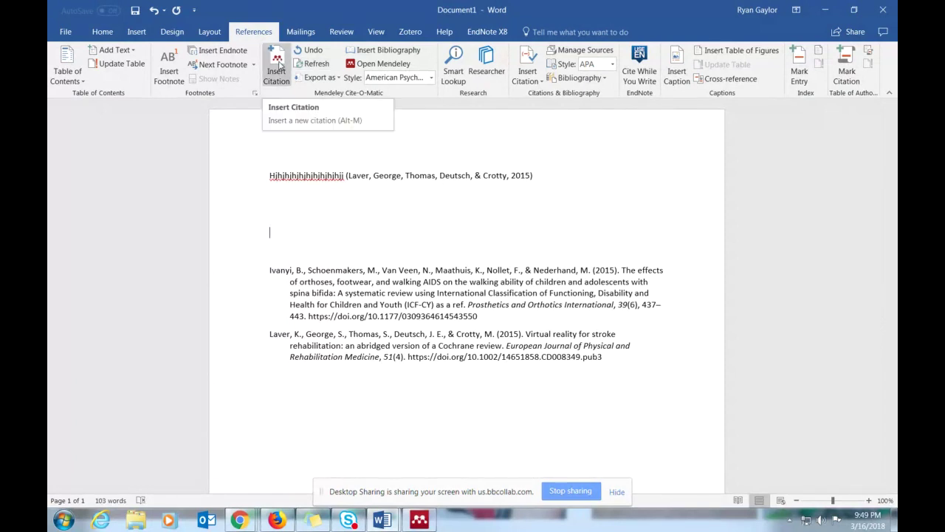
{"action": "left_click", "coordinate": [354, 267]}
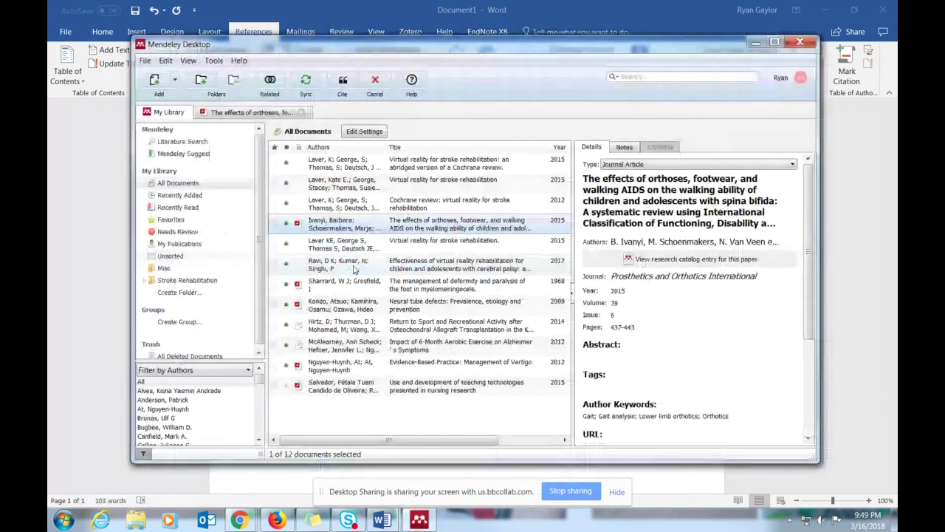
{"action": "left_click", "coordinate": [364, 190]}
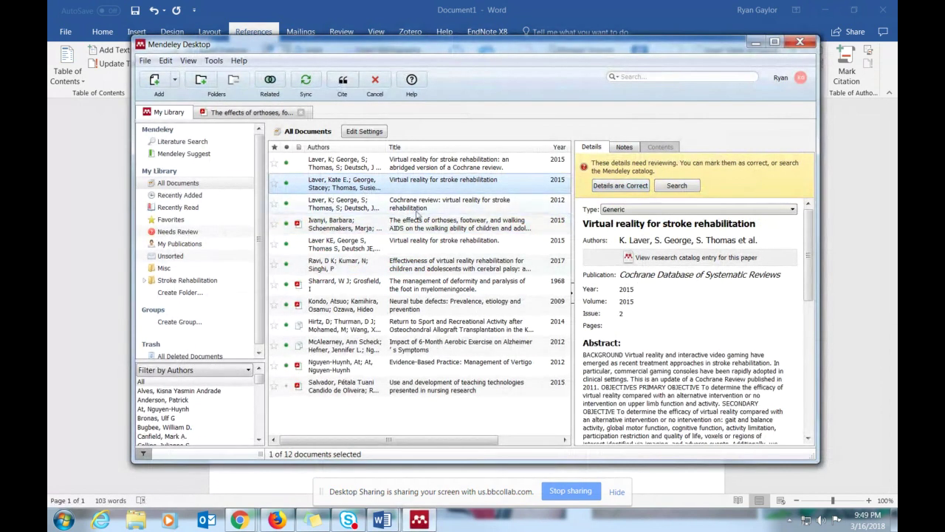
{"action": "left_click", "coordinate": [794, 44]}
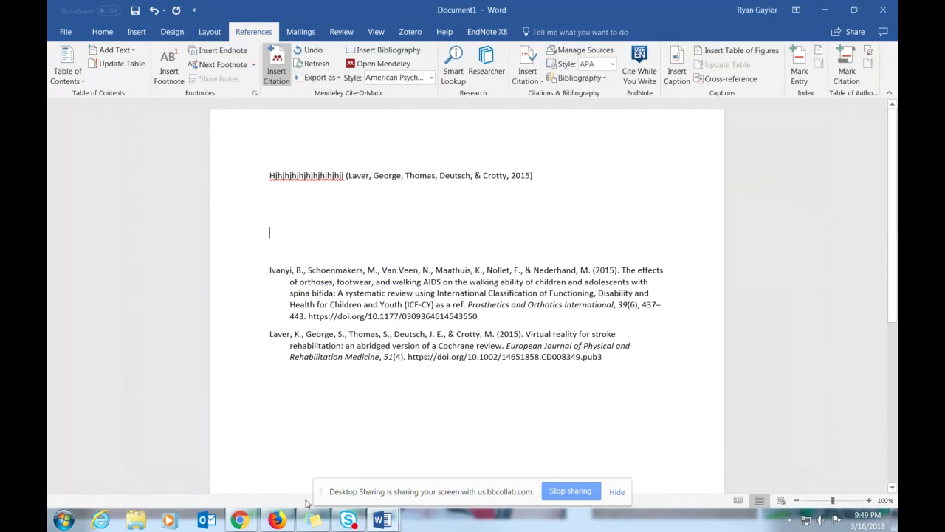
{"action": "mouse_move", "coordinate": [255, 520]}
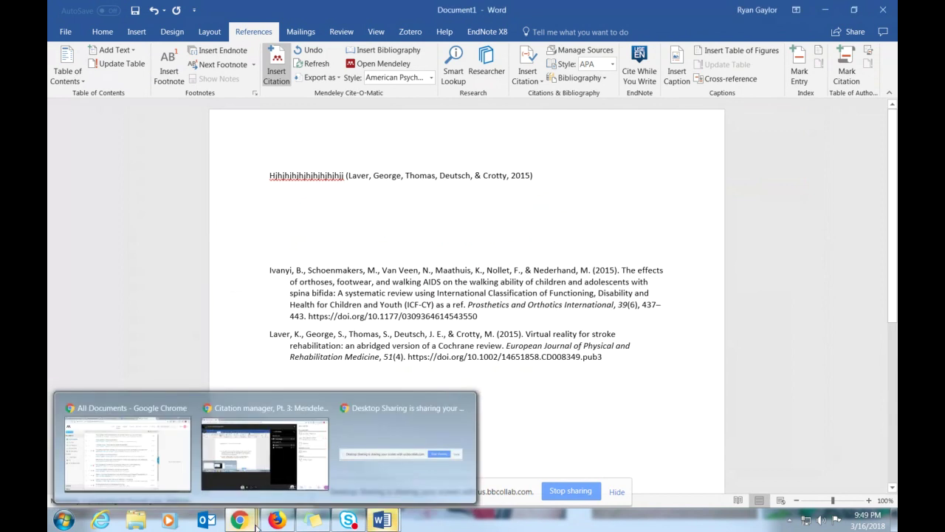
- Present the Citation Managers Prezi from 'Let's Go Take a Look!' to 'Questions?', then exit presentation mode
{"action": "left_click", "coordinate": [183, 479]}
{"action": "left_click", "coordinate": [242, 10]}
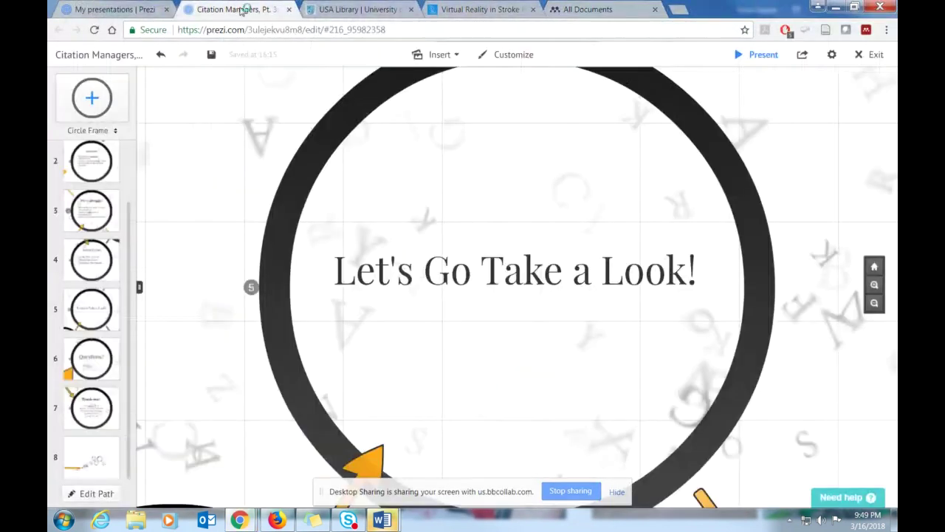
{"action": "left_click", "coordinate": [749, 56]}
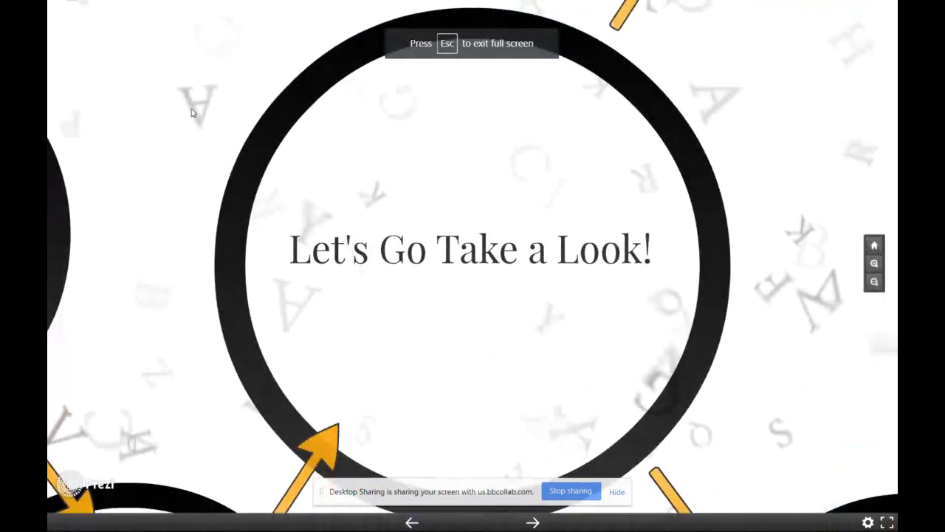
{"action": "left_click", "coordinate": [534, 522]}
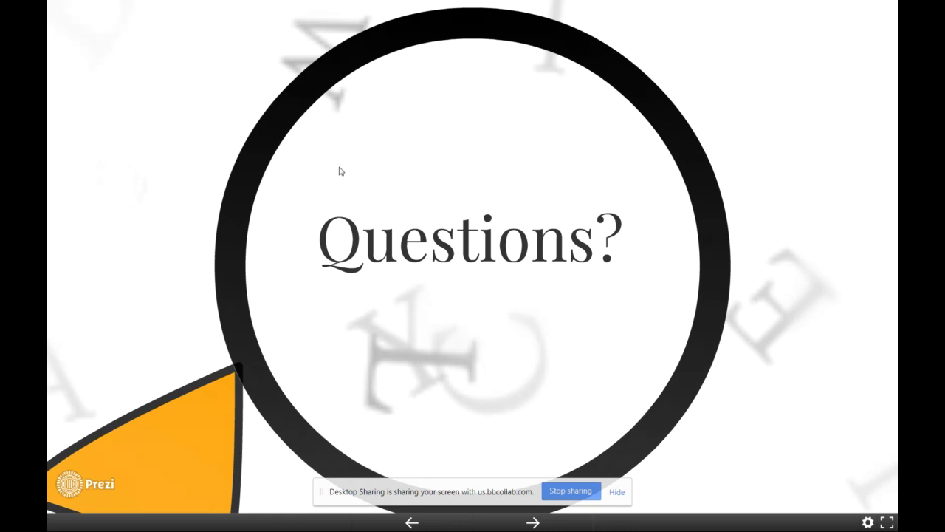
{"action": "key", "text": "Escape"}
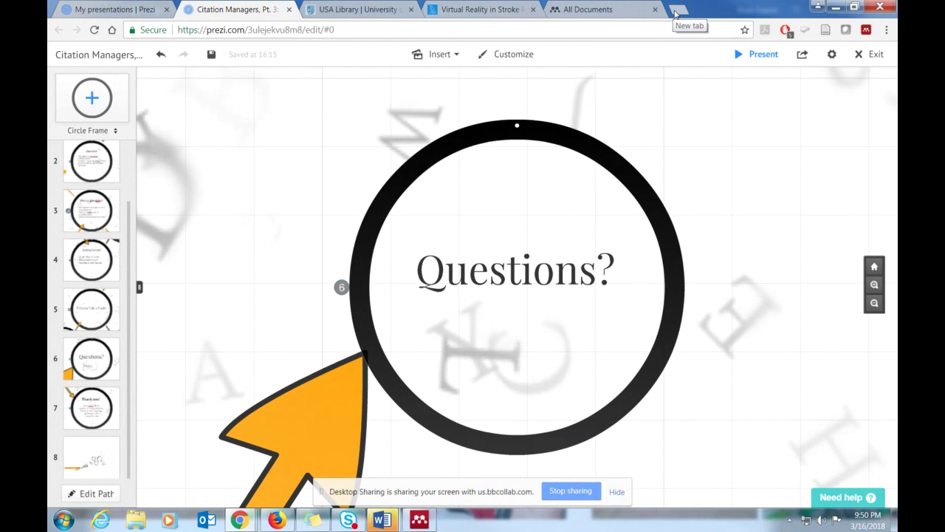
- Open and close an empty new tab in Chrome, returning to the Prezi Questions? frame
{"action": "left_click", "coordinate": [677, 12]}
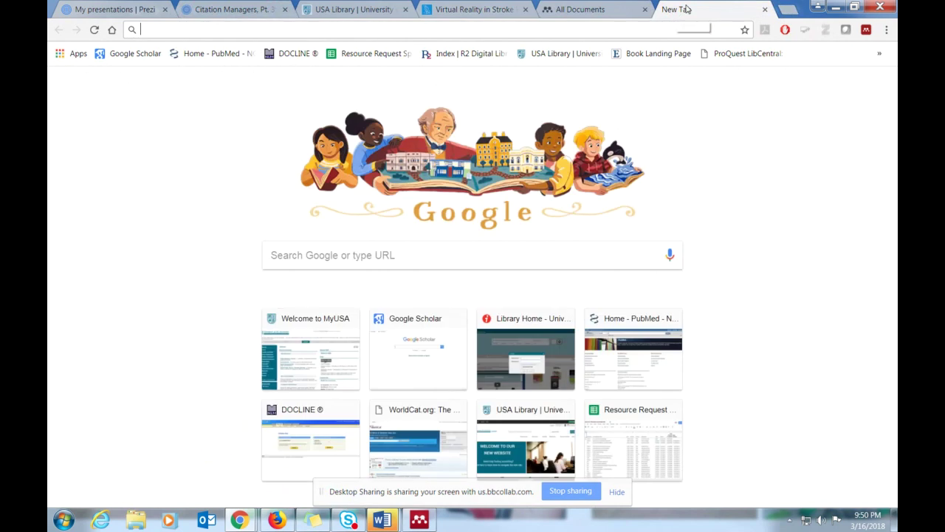
{"action": "key", "text": "ctrl+w"}
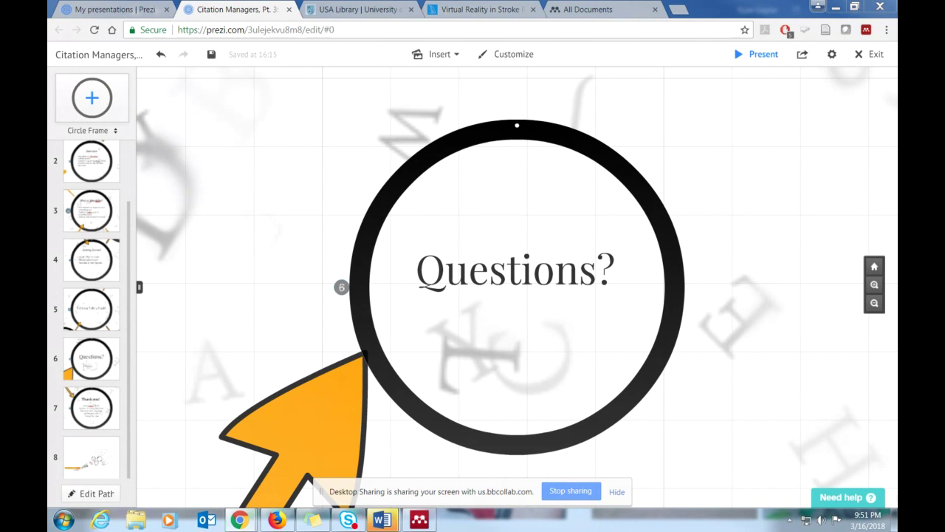
- Drag fy12_sbir_solicitation_final.docx into the Mendeley library and confirm its details are correct
{"action": "left_click", "coordinate": [415, 522]}
{"action": "mouse_move", "coordinate": [414, 523]}
{"action": "left_mouse_down"}
{"action": "mouse_move", "coordinate": [593, 388]}
{"action": "mouse_move", "coordinate": [360, 341]}
{"action": "mouse_move", "coordinate": [323, 275]}
{"action": "mouse_move", "coordinate": [321, 229]}
{"action": "mouse_move", "coordinate": [406, 361]}
{"action": "mouse_move", "coordinate": [360, 399]}
{"action": "left_mouse_up"}
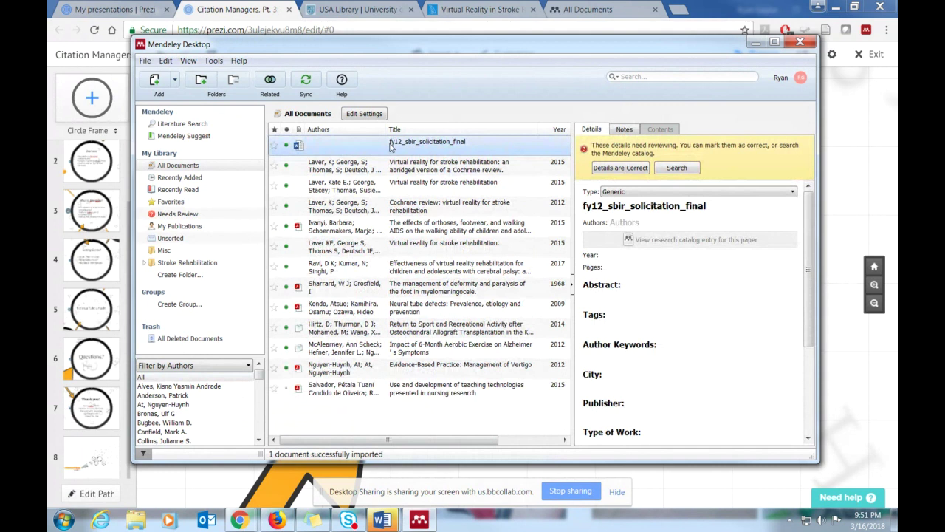
{"action": "left_click", "coordinate": [627, 168]}
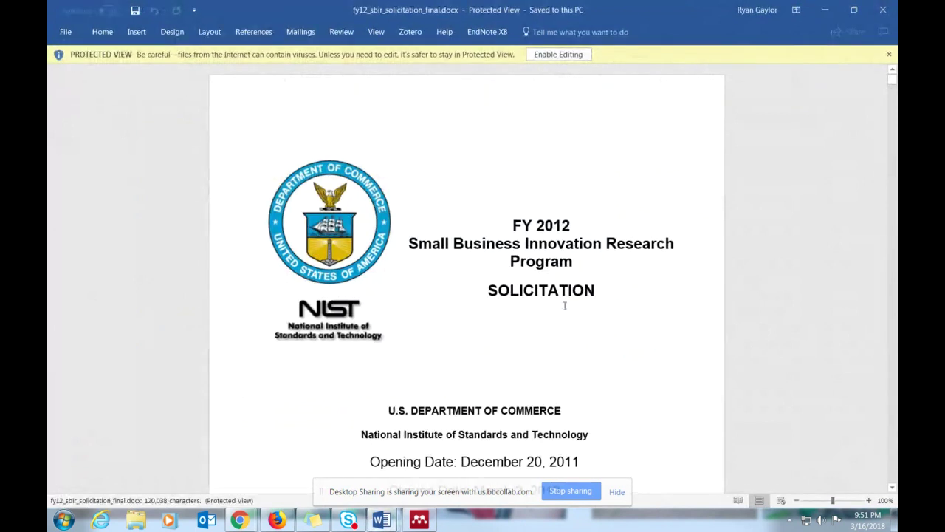
- Scroll through the opened solicitation document and close it
{"action": "scroll", "coordinate": [562, 310], "scroll_direction": "down", "scroll_amount": 2}
{"action": "scroll", "coordinate": [558, 315], "scroll_direction": "down", "scroll_amount": 10}
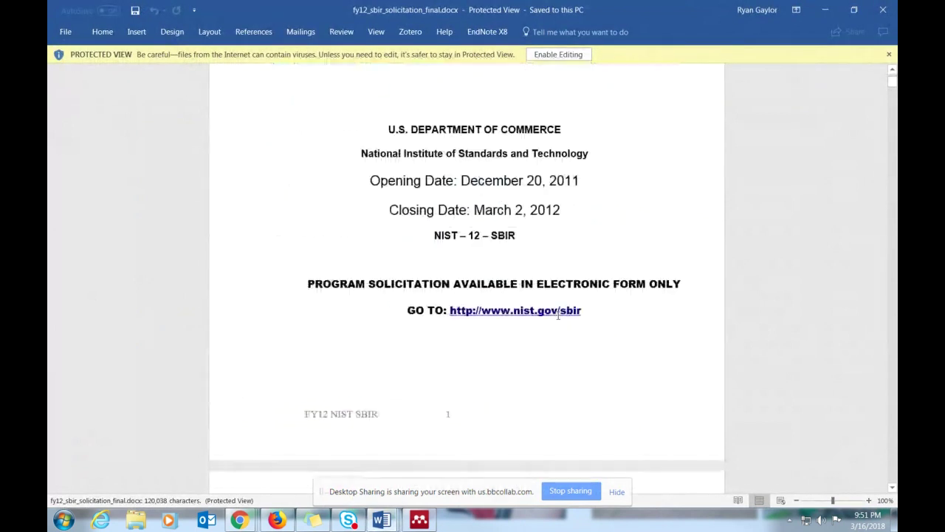
{"action": "scroll", "coordinate": [558, 315], "scroll_direction": "up", "scroll_amount": 13}
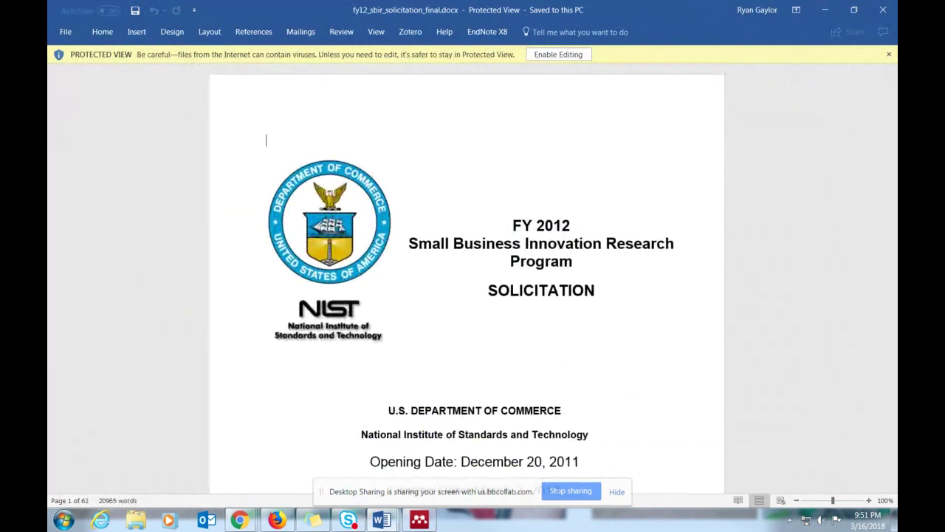
{"action": "left_click", "coordinate": [884, 9]}
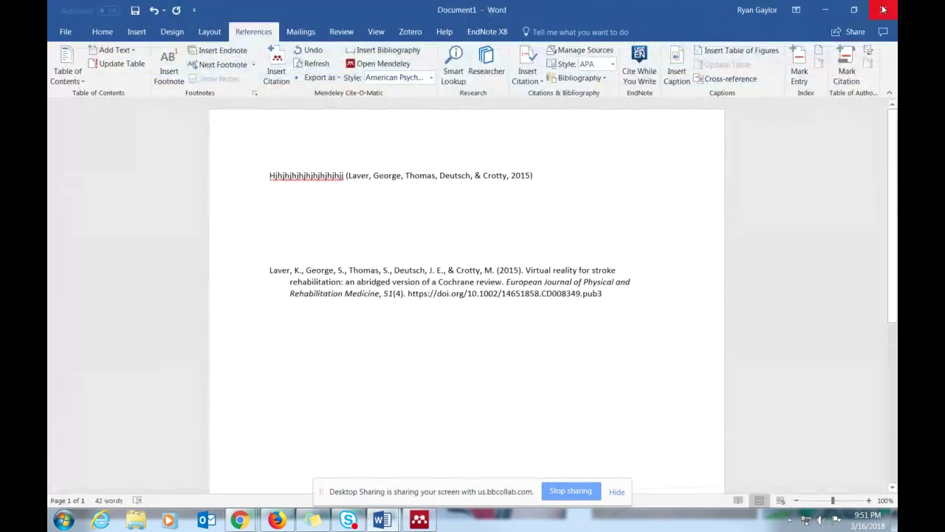
- Select the fy12_sbir_solicitation_final entry in the Mendeley library
{"action": "left_click", "coordinate": [427, 521]}
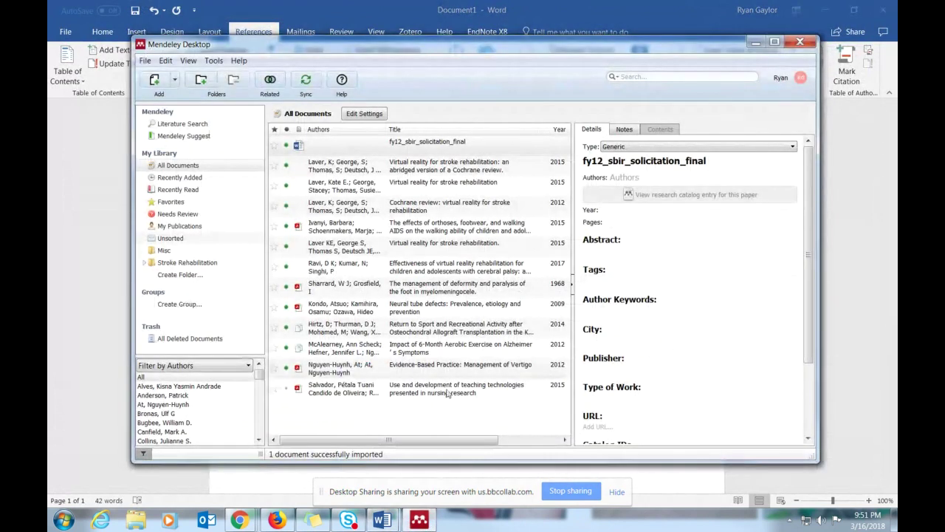
{"action": "left_click", "coordinate": [335, 308]}
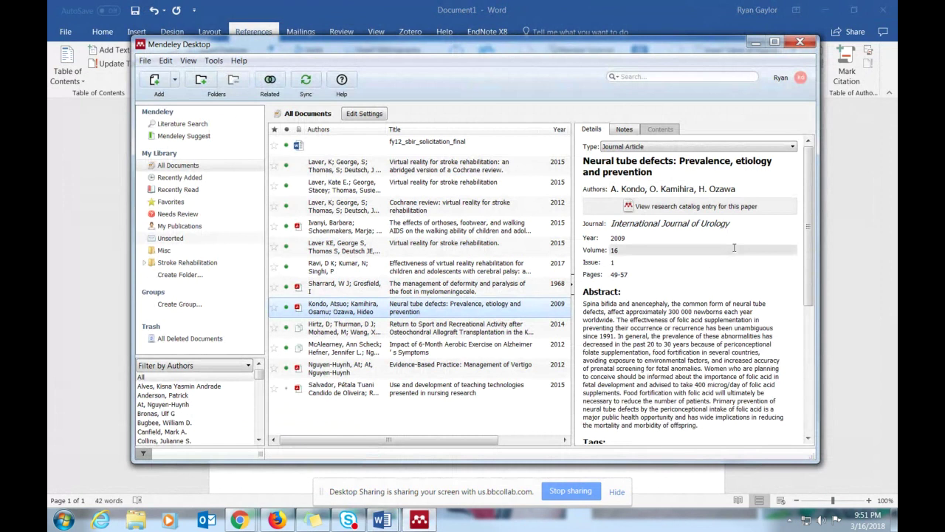
{"action": "scroll", "coordinate": [739, 280], "scroll_direction": "down", "scroll_amount": 3}
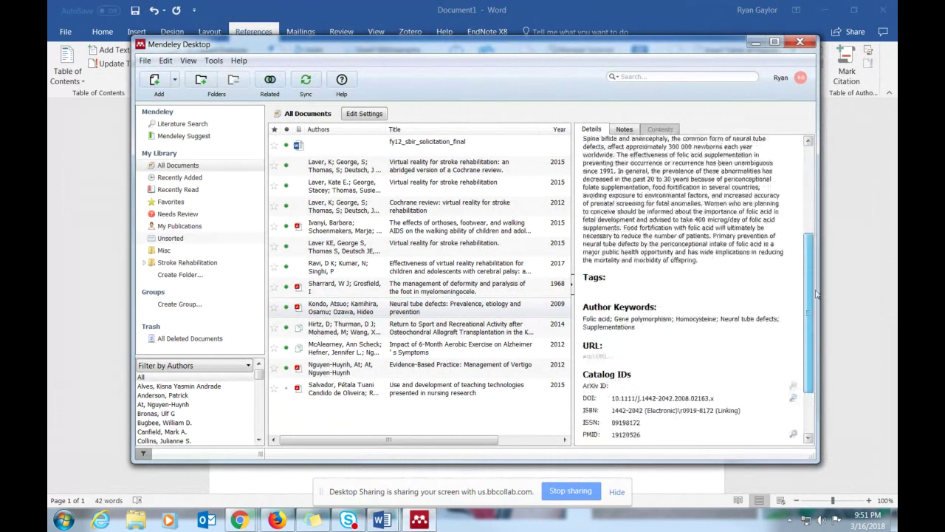
{"action": "key", "text": "Home"}
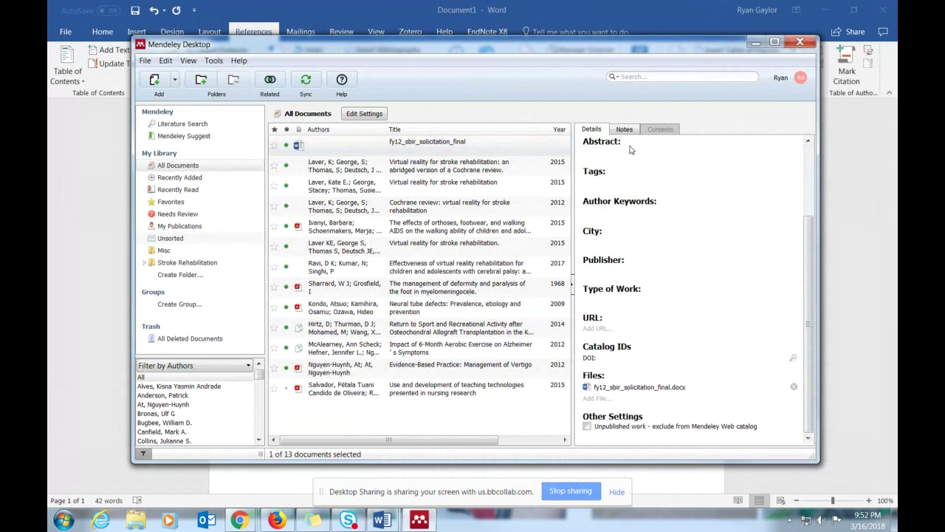
{"action": "scroll", "coordinate": [808, 240], "scroll_direction": "up", "scroll_amount": 3}
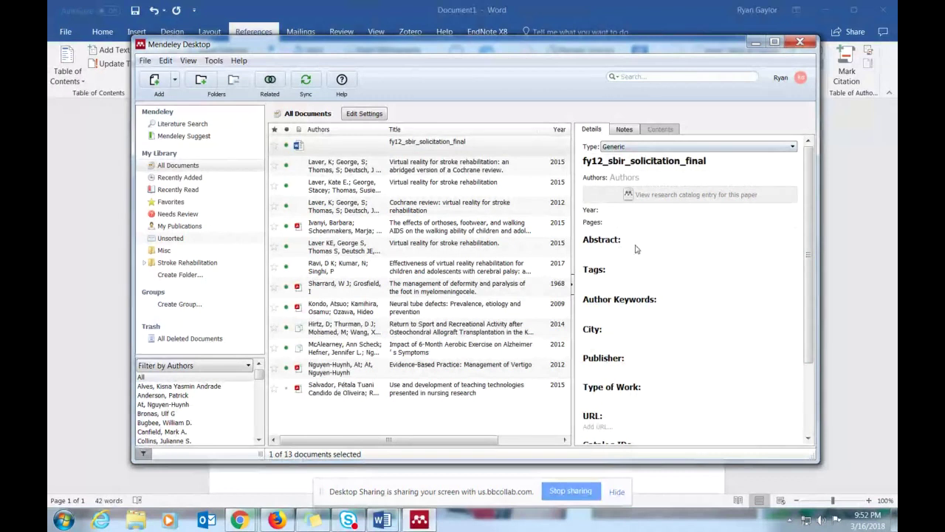
- Enter a personal author name in 'Last, First' form in the entry's Authors field
{"action": "left_click", "coordinate": [612, 177]}
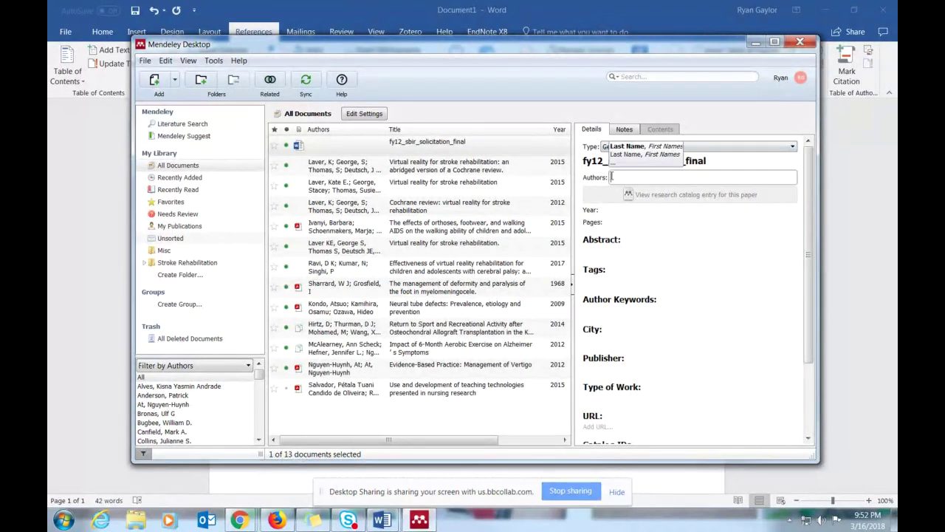
{"action": "type", "text": "Smir"}
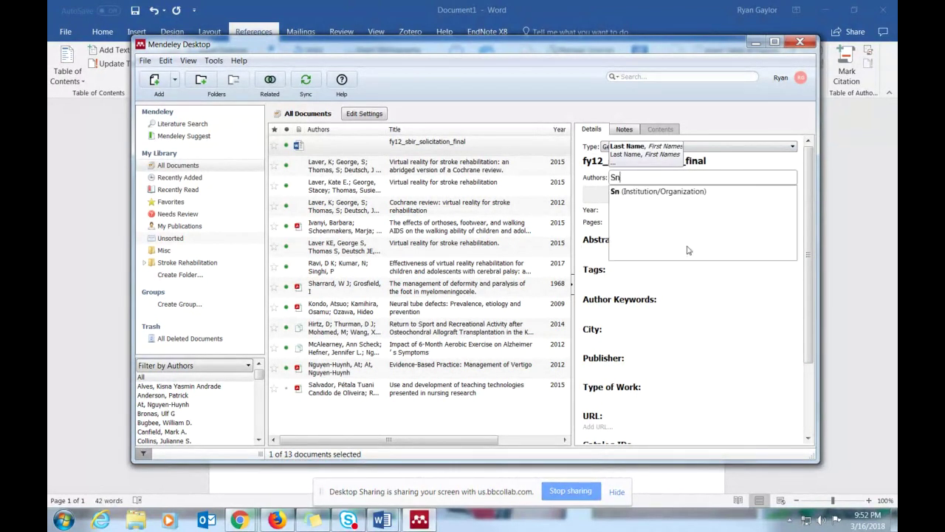
{"action": "key", "text": "BackSpace"}
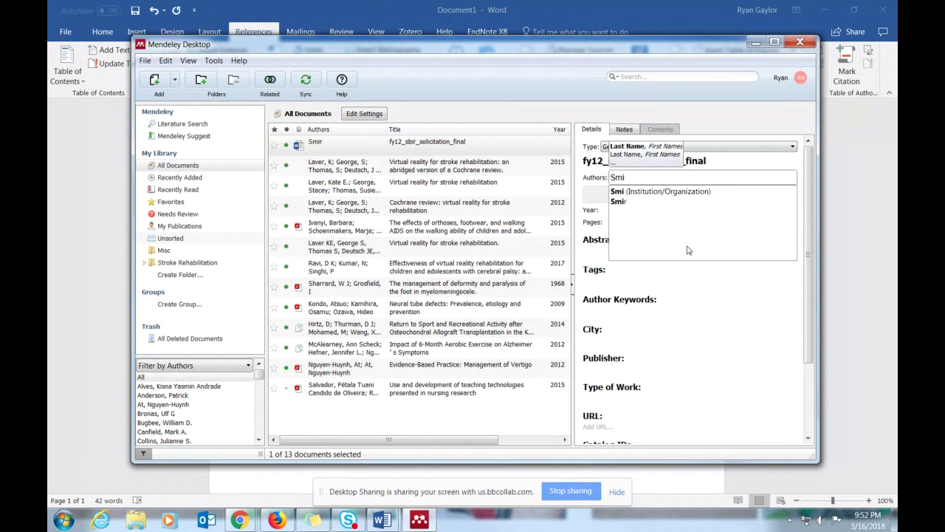
{"action": "type", "text": "th, John"}
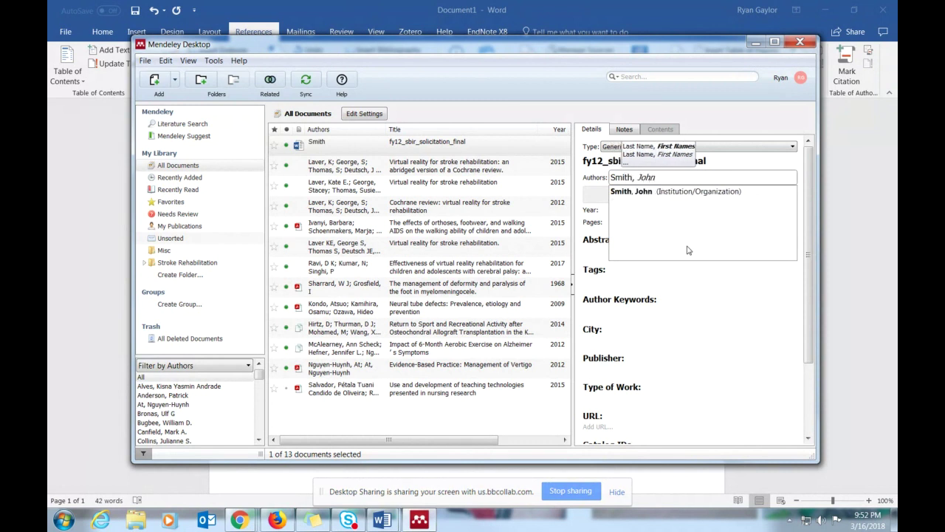
{"action": "left_click", "coordinate": [720, 355]}
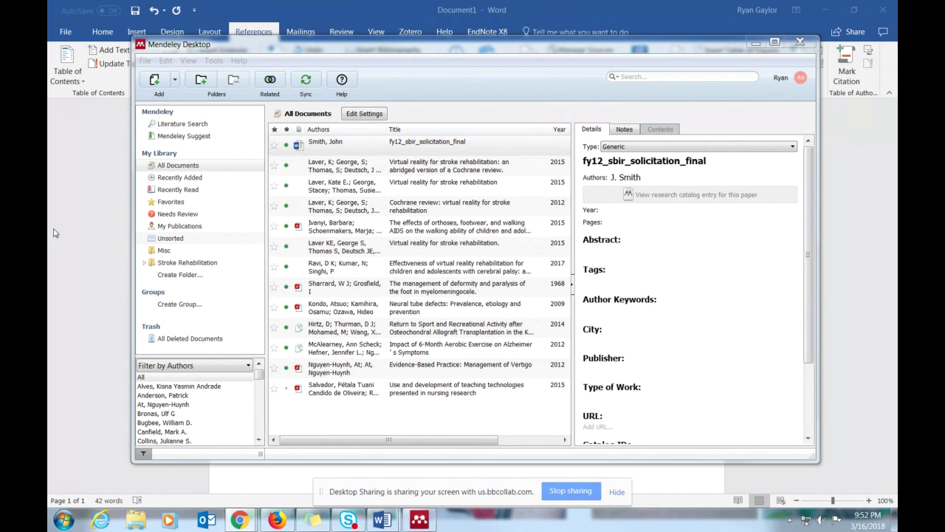
- Return to the Prezi presentation's Insert menu, then switch to the Virtual Reality in Stroke Rehabilitation page
{"action": "mouse_move", "coordinate": [251, 524]}
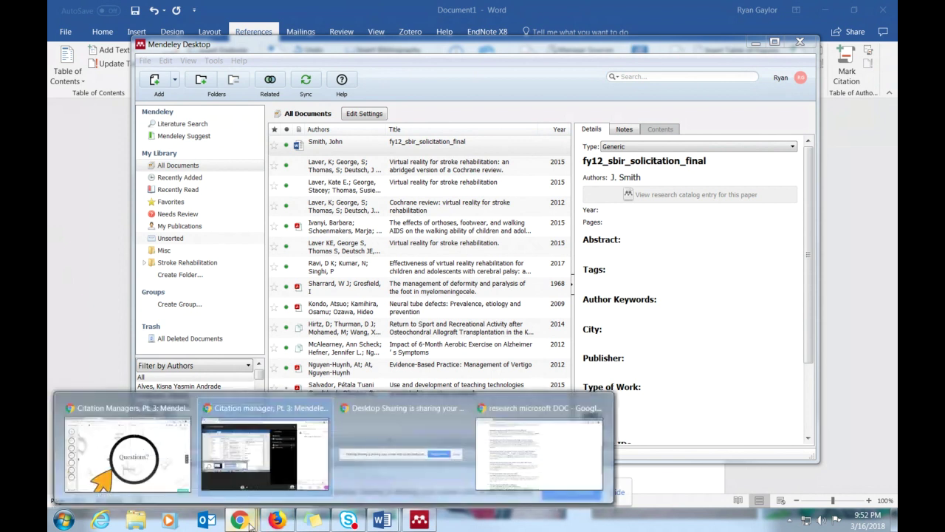
{"action": "left_click", "coordinate": [127, 452]}
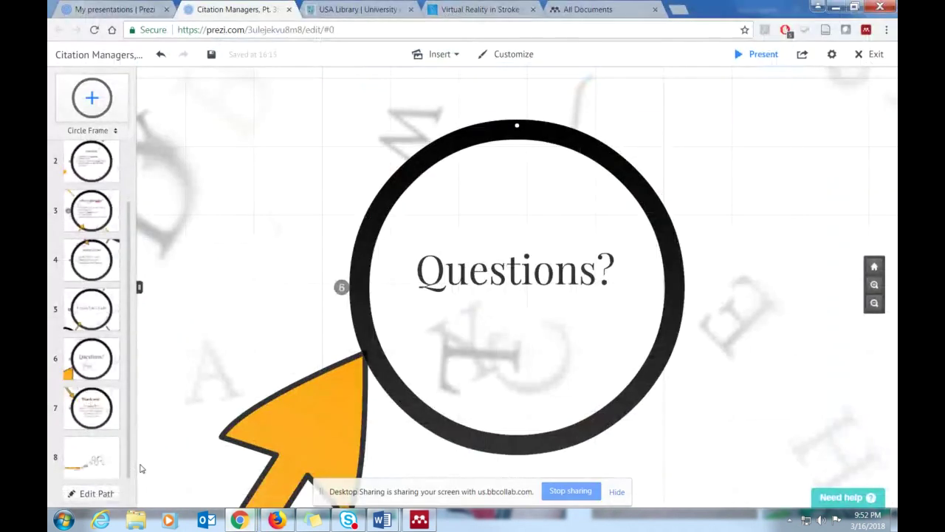
{"action": "left_click", "coordinate": [458, 55]}
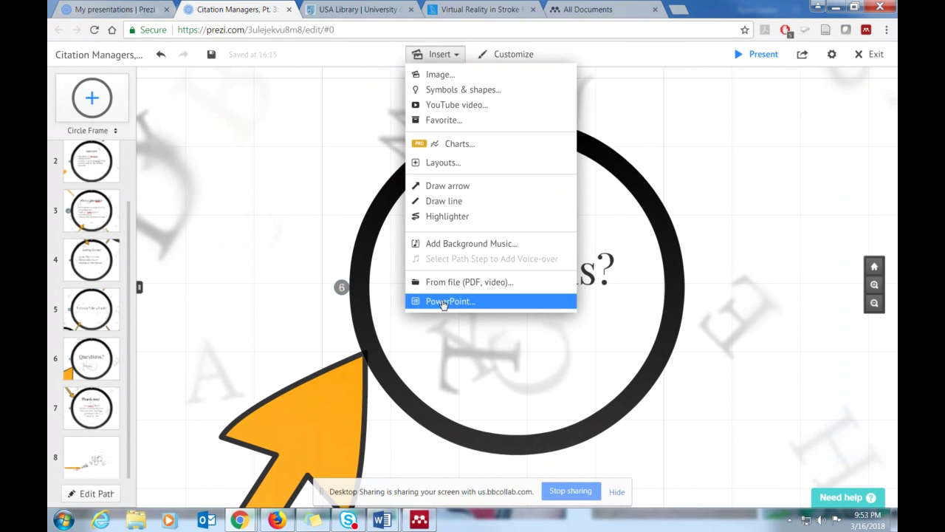
{"action": "left_click", "coordinate": [480, 10]}
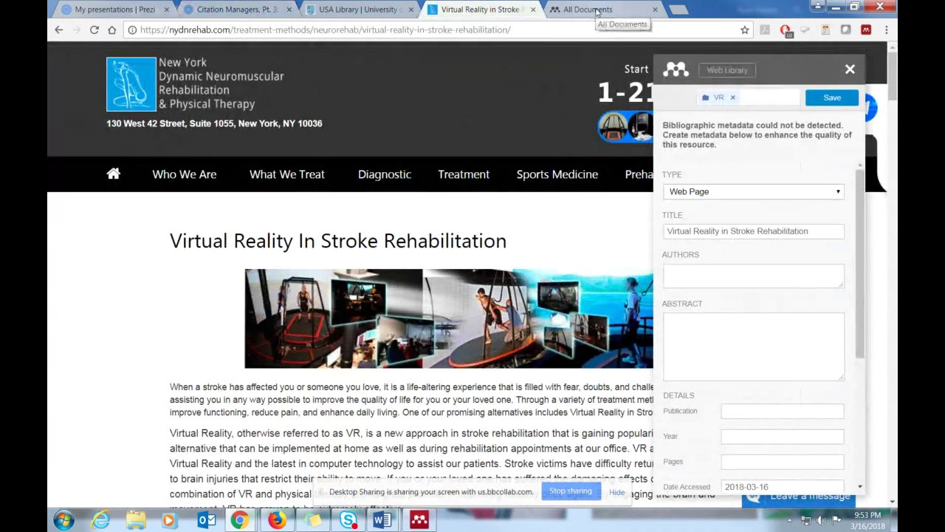
- Save the stroke rehabilitation web page with the Web Importer and reload the online All Documents list
{"action": "left_click", "coordinate": [819, 98]}
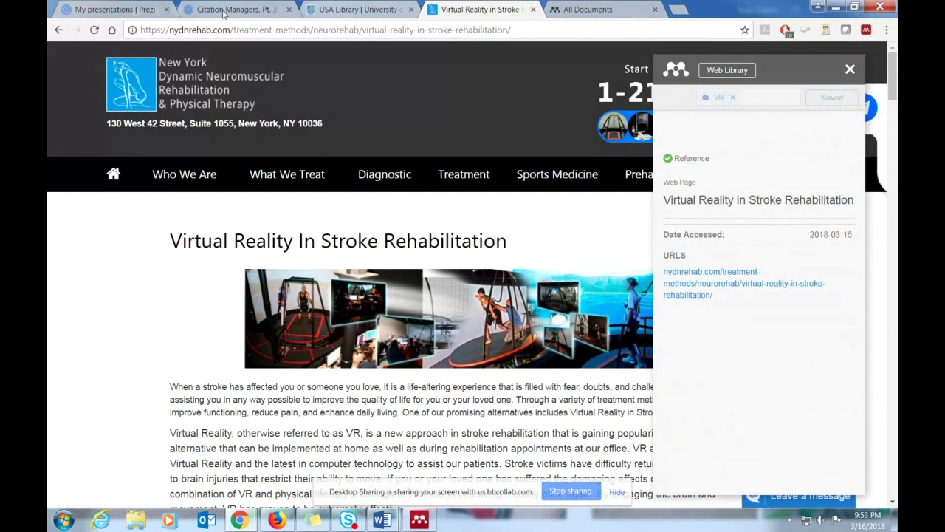
{"action": "left_click", "coordinate": [595, 9]}
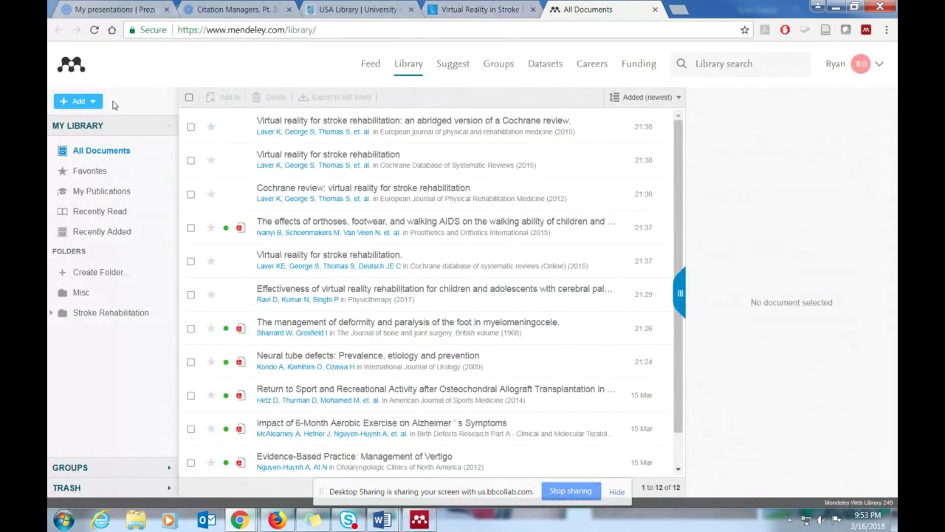
{"action": "left_click", "coordinate": [95, 30]}
- Sync Mendeley Desktop with the online library
{"action": "mouse_move", "coordinate": [425, 523]}
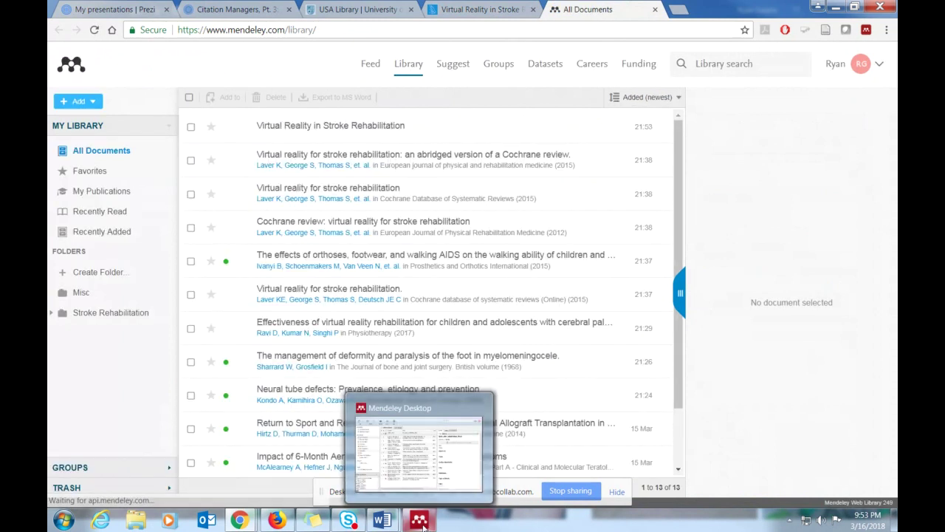
{"action": "left_click", "coordinate": [419, 521]}
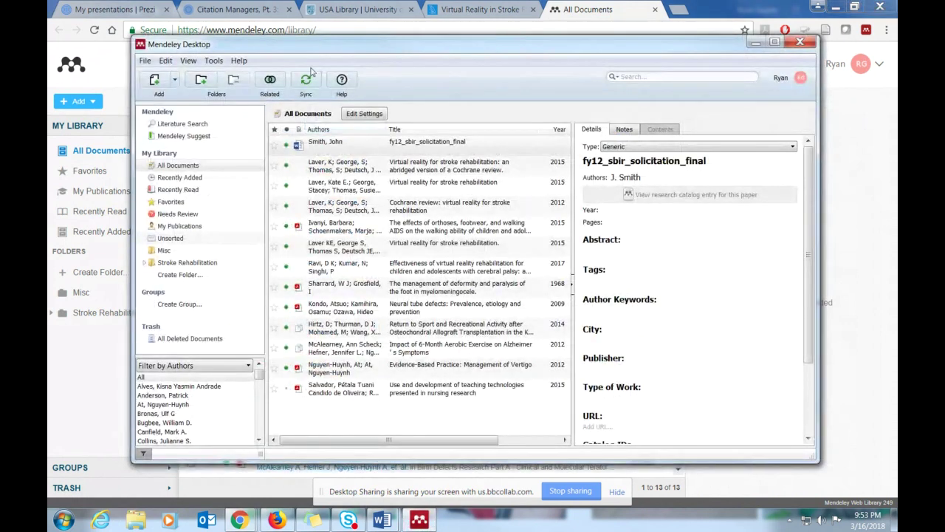
{"action": "left_click", "coordinate": [309, 83]}
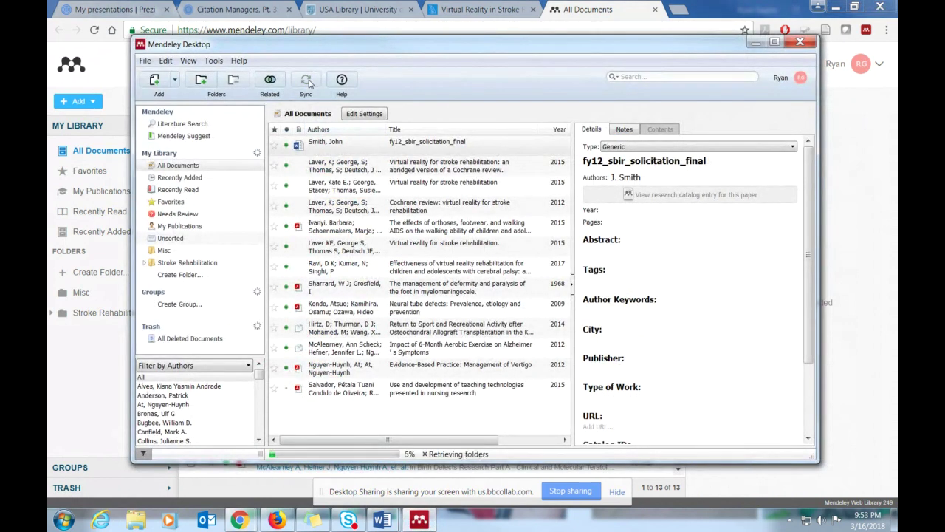